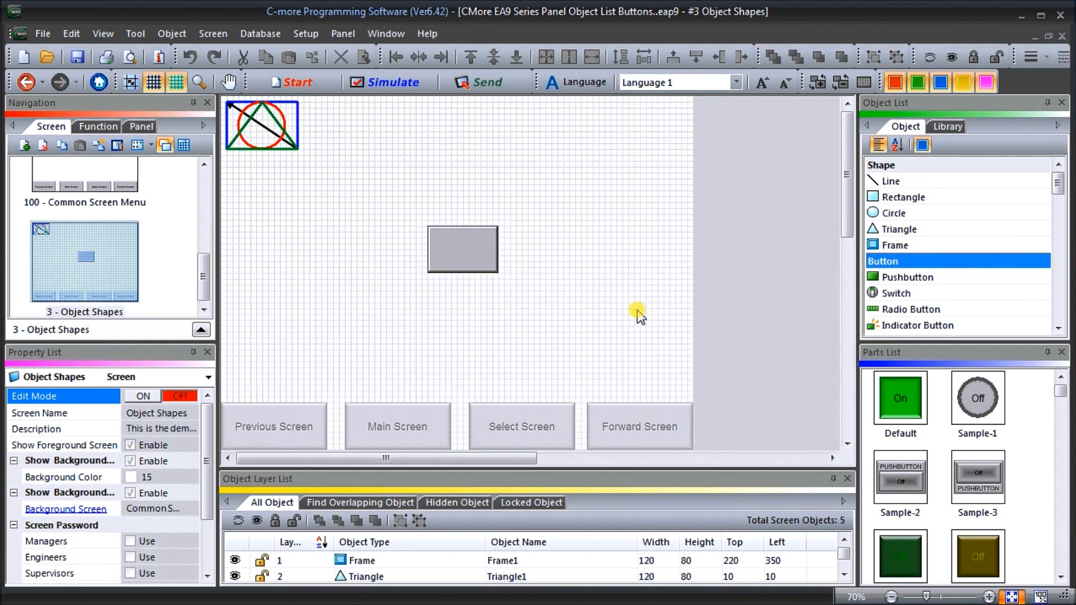
Step: Create a new screen with number 4 and the name Object Buttons
{"action": "left_click", "coordinate": [24, 147]}
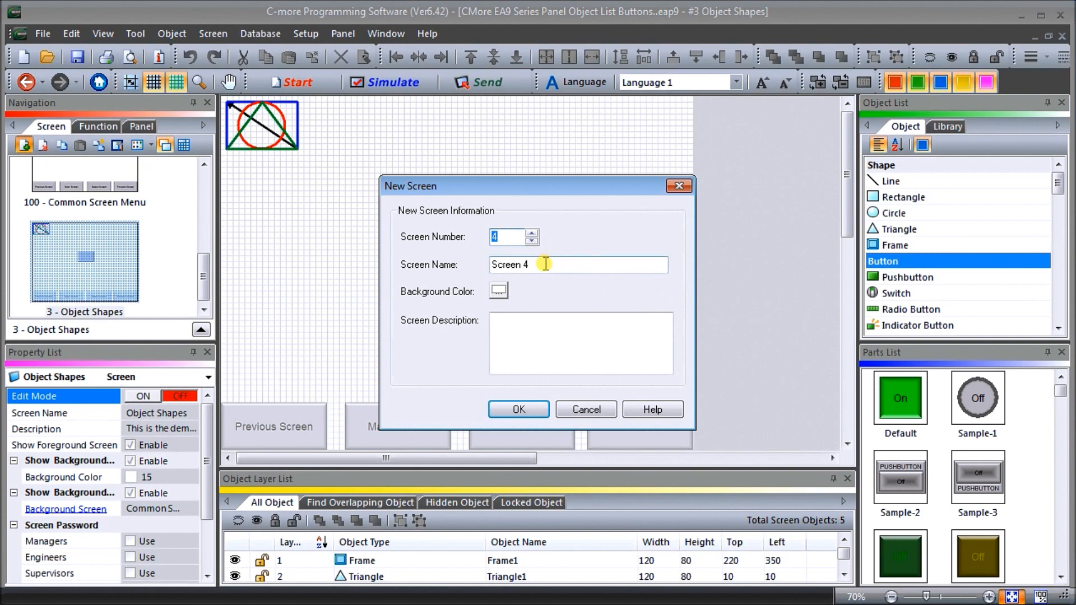
{"action": "key", "text": "Tab"}
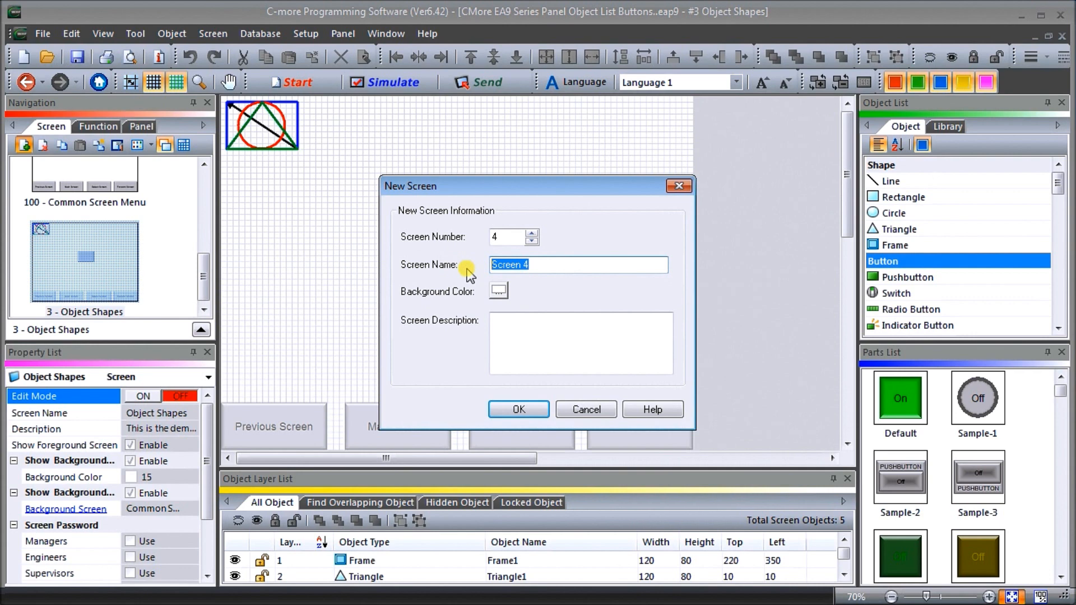
{"action": "type", "text": "0"}
{"action": "type", "text": "bject B"}
{"action": "type", "text": "uttons"}
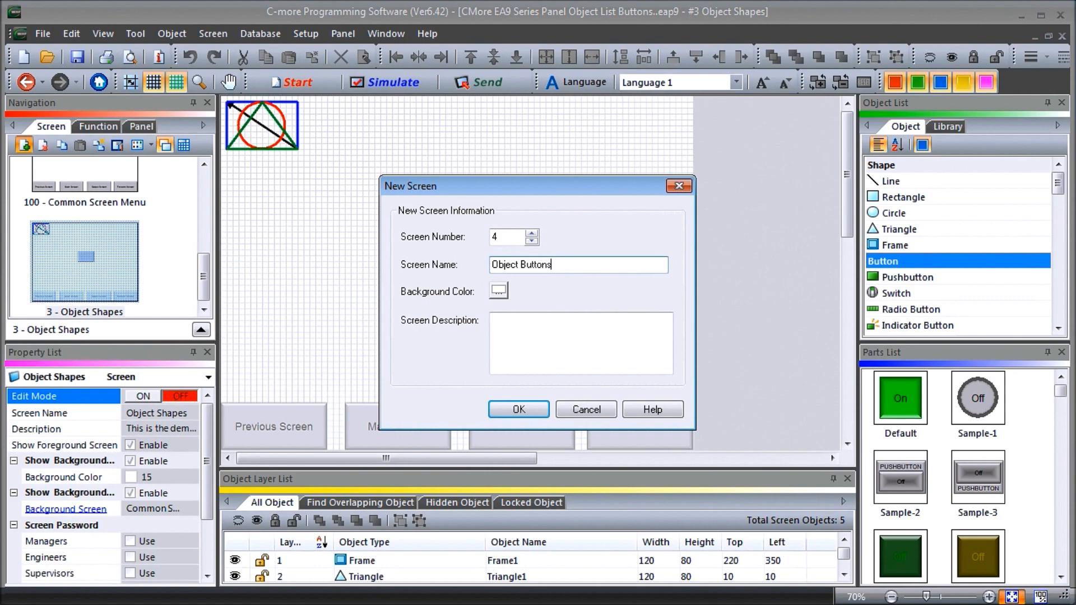
{"action": "left_click", "coordinate": [522, 408]}
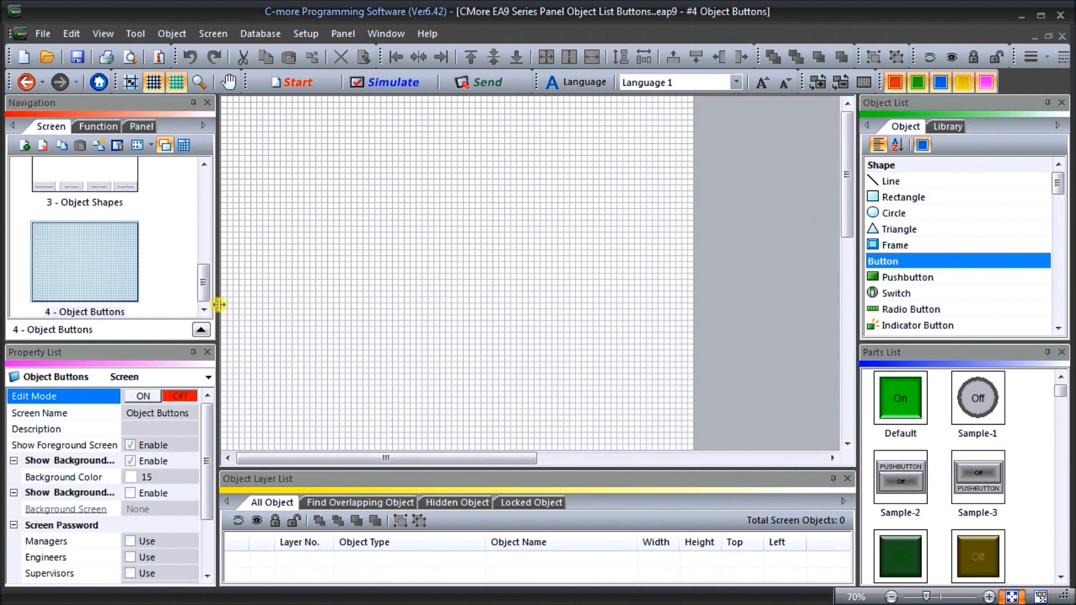
Step: Enable the background screen for Object Buttons and set it to Common Screen Menu, switching property edit mode off when done
{"action": "left_click", "coordinate": [141, 396]}
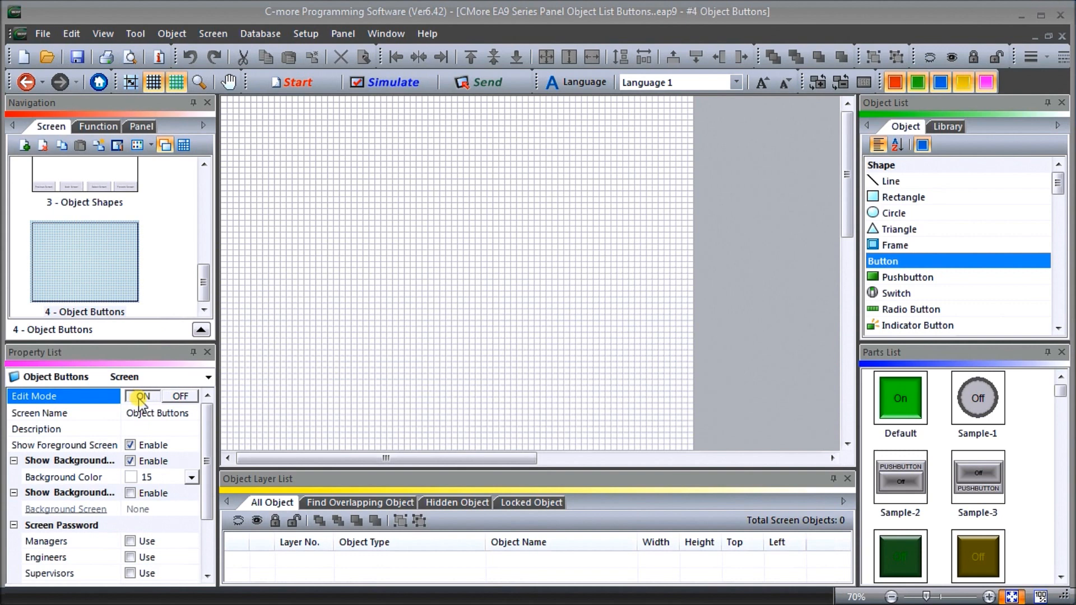
{"action": "left_click", "coordinate": [130, 493]}
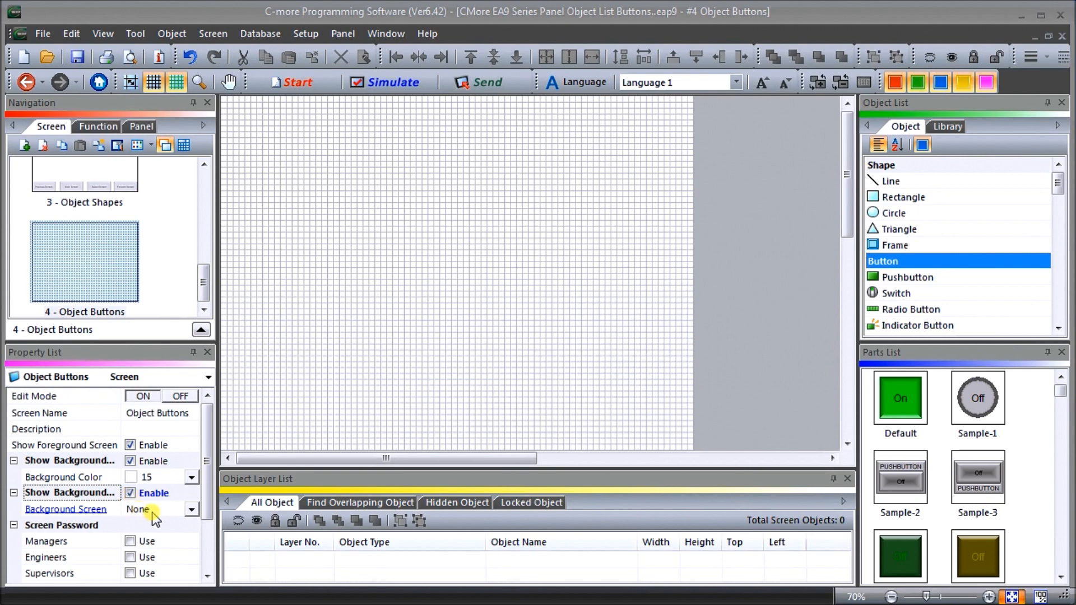
{"action": "left_click", "coordinate": [145, 511]}
{"action": "left_click", "coordinate": [161, 583]}
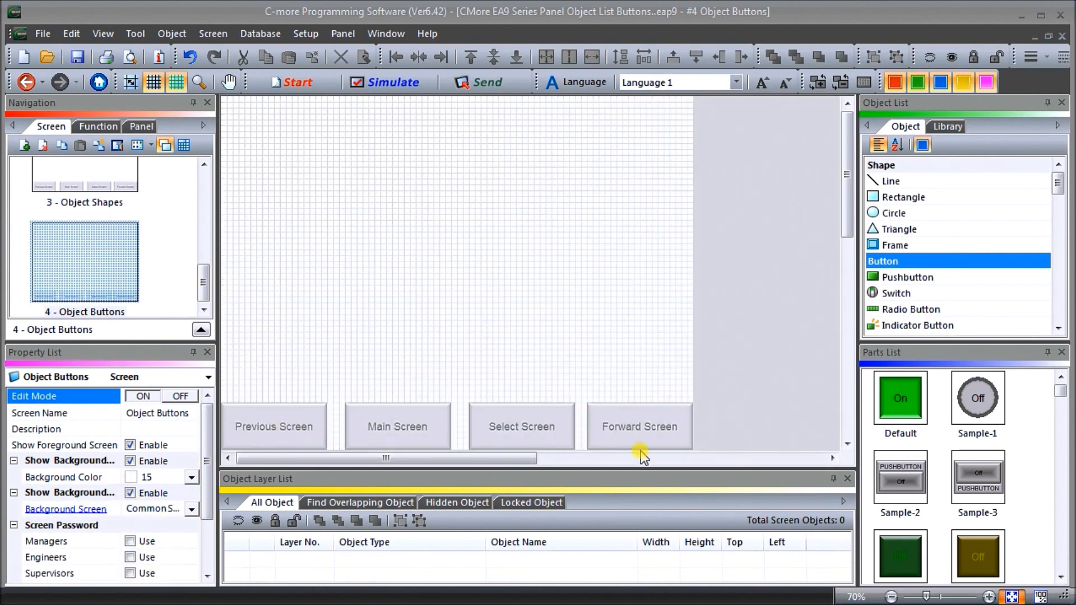
{"action": "left_click", "coordinate": [179, 397]}
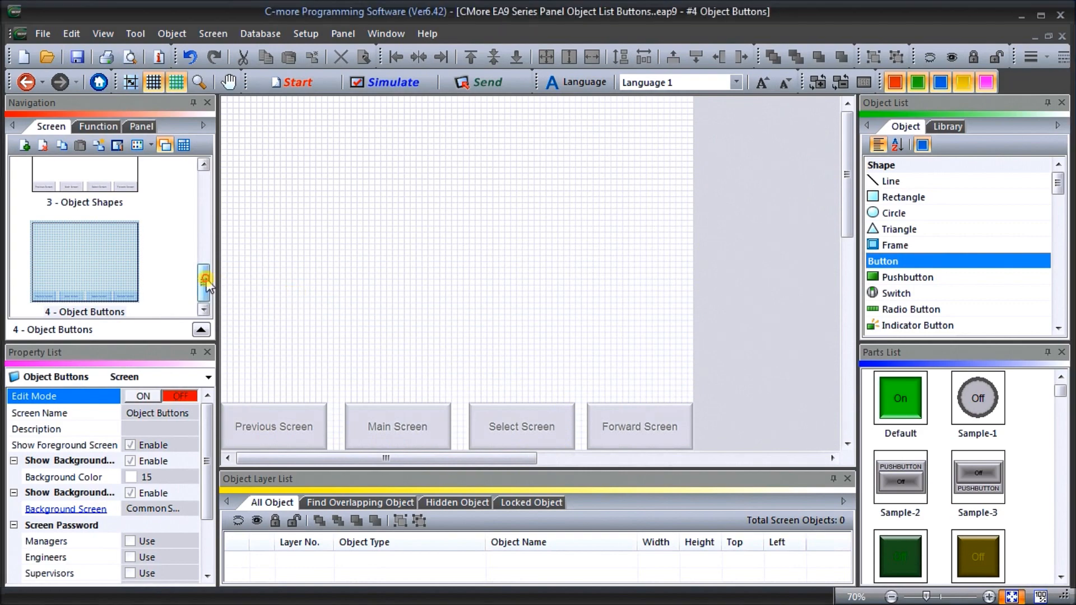
Step: Add 4 - Object Buttons to the current screen buttons of the Select Screen selector on the Common Screen Menu screen
{"action": "left_click_drag", "start_coordinate": [204, 276], "coordinate": [204, 245]}
{"action": "double_click", "coordinate": [84, 191]}
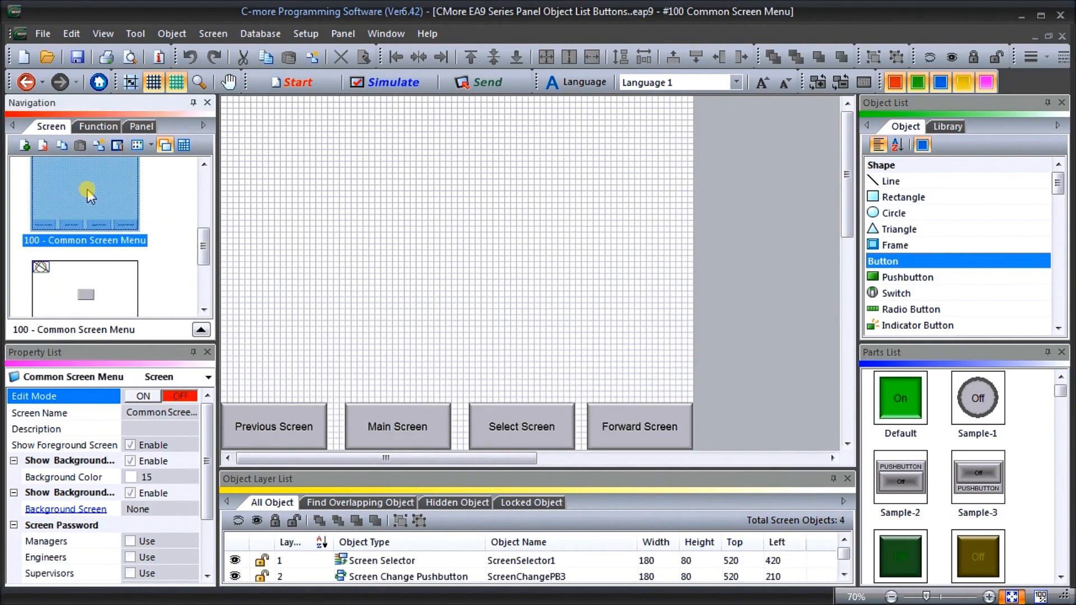
{"action": "double_click", "coordinate": [514, 423]}
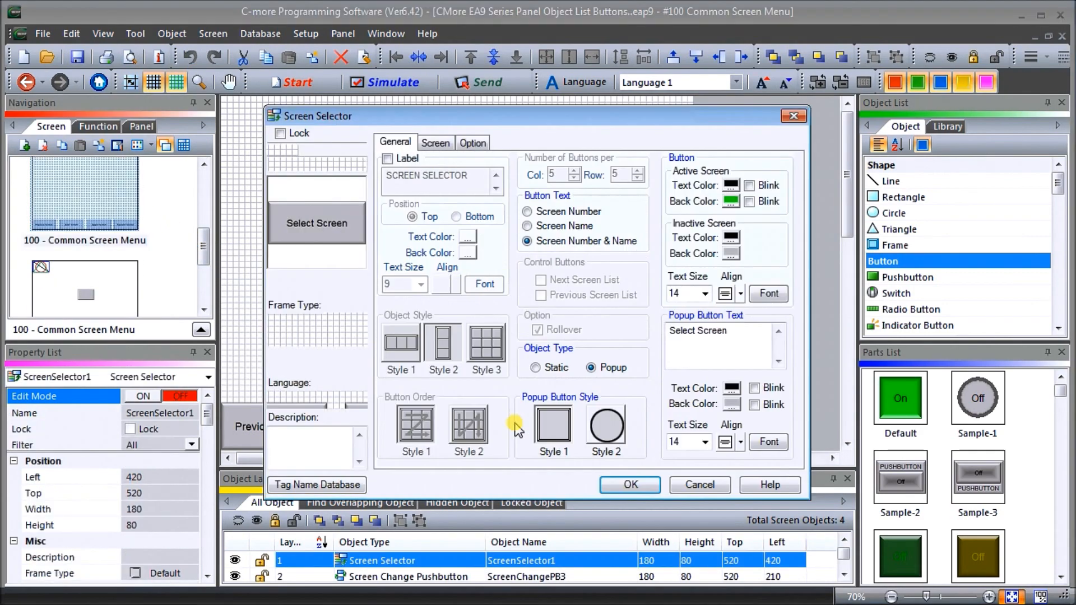
{"action": "left_click", "coordinate": [435, 143]}
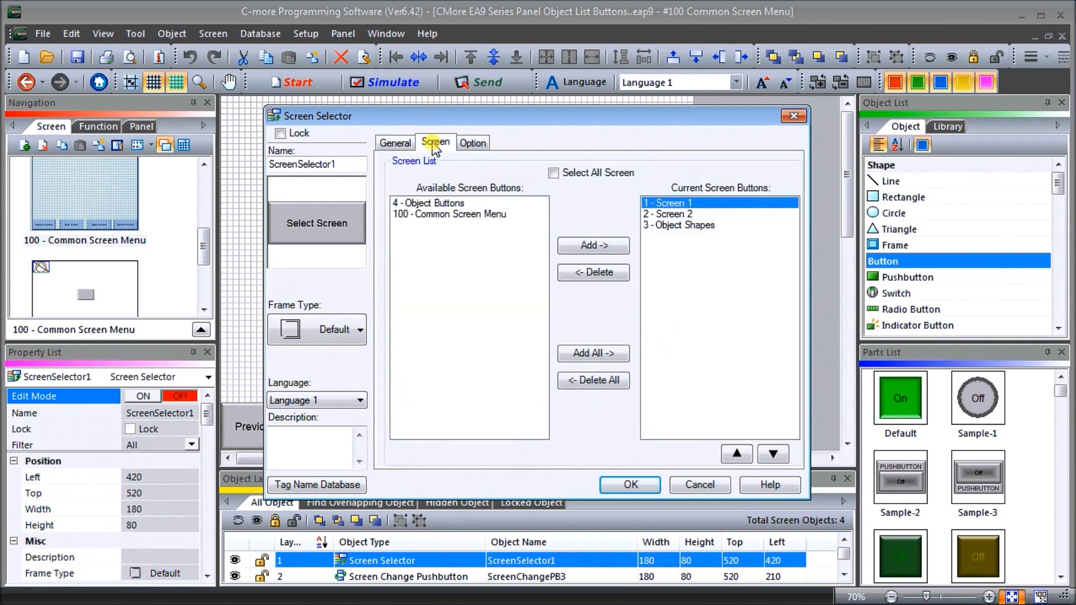
{"action": "left_click", "coordinate": [434, 204]}
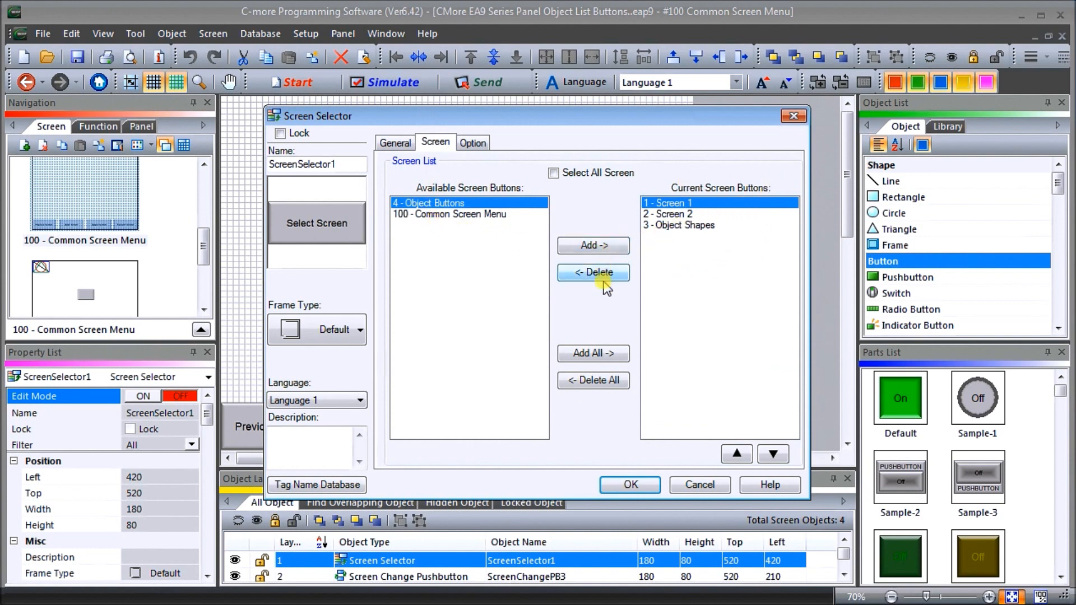
{"action": "left_click", "coordinate": [593, 246]}
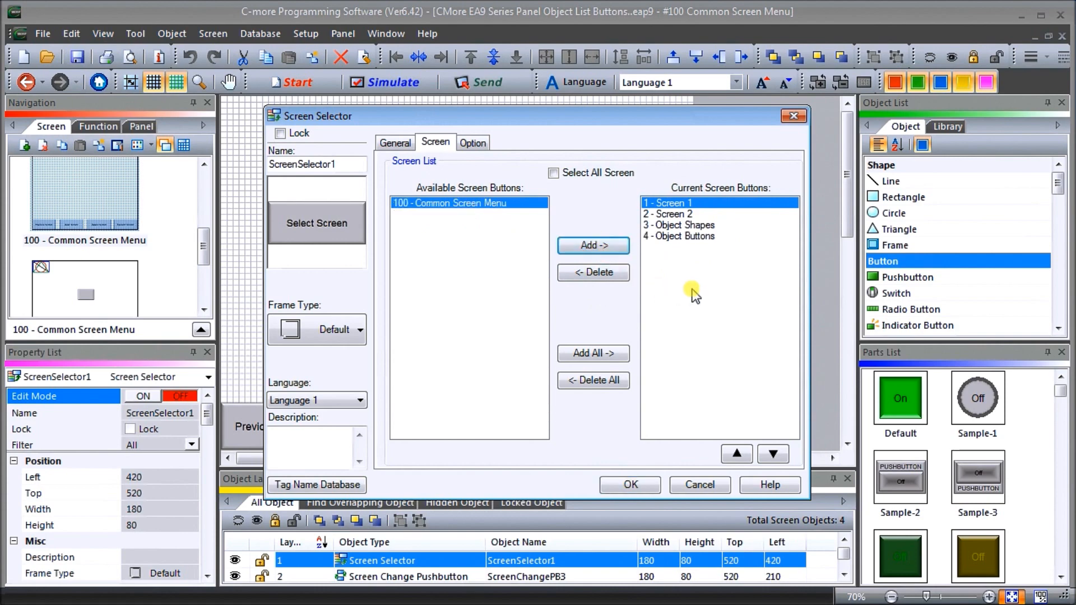
{"action": "left_click", "coordinate": [631, 486]}
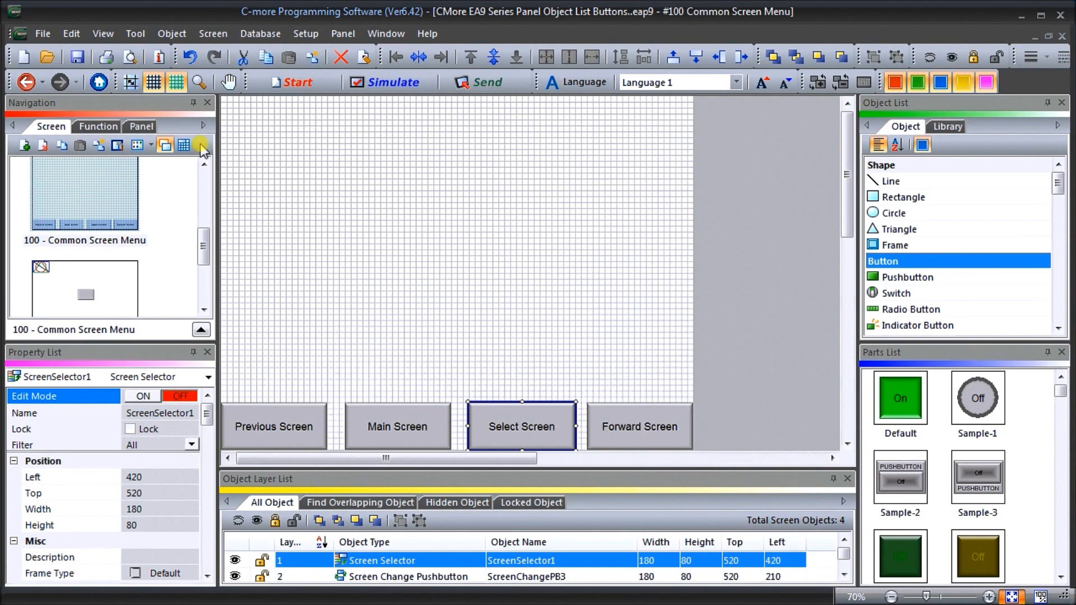
Step: Reopen the Object Buttons screen and place a Sample-2 pushbutton in its upper-left area
{"action": "left_click_drag", "start_coordinate": [204, 245], "coordinate": [206, 290]}
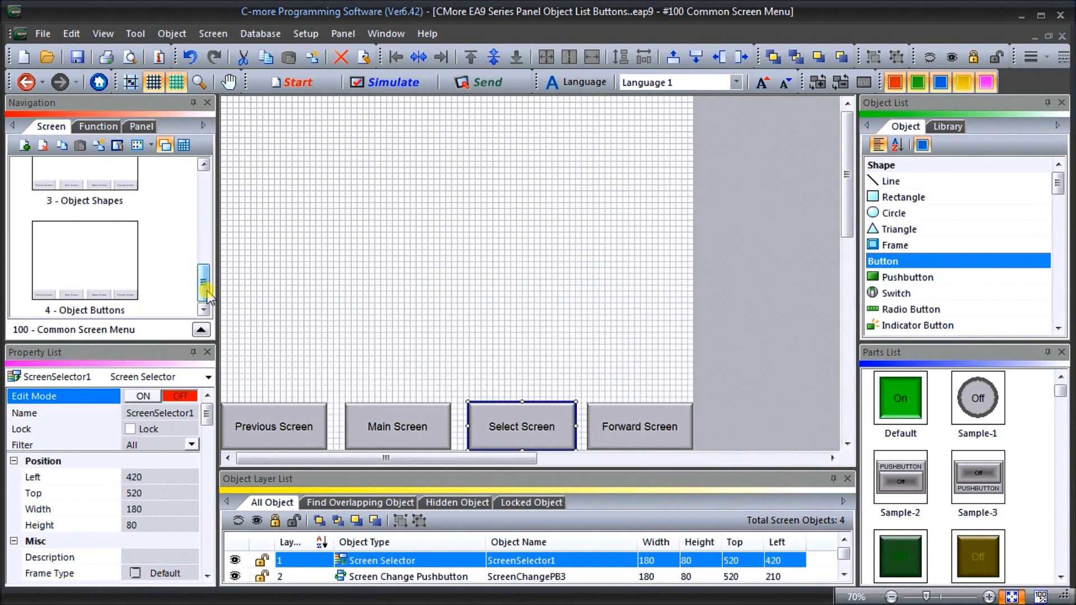
{"action": "double_click", "coordinate": [112, 267]}
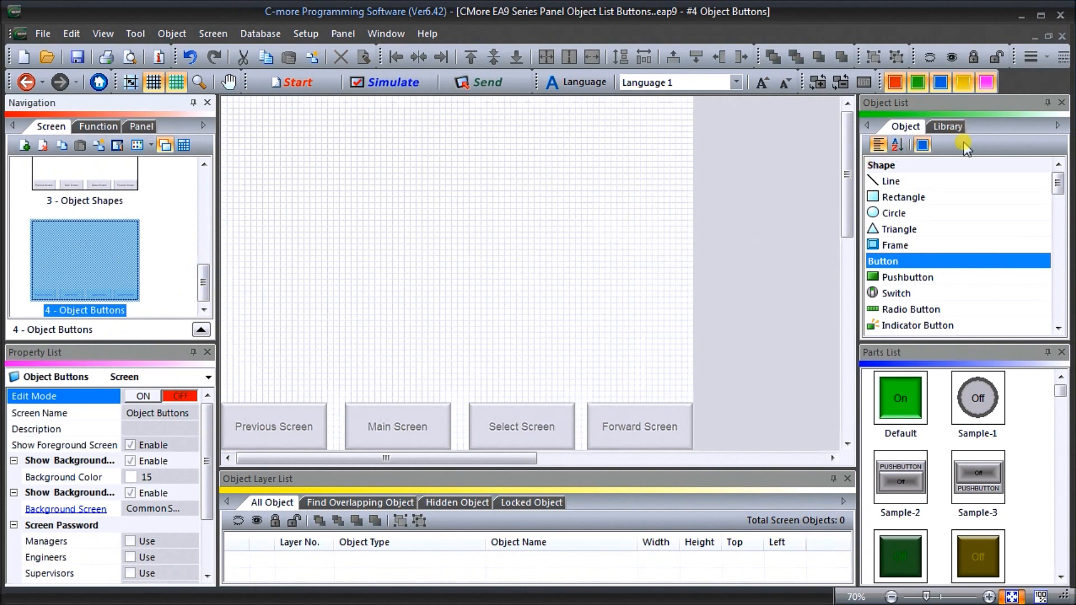
{"action": "left_click", "coordinate": [1058, 328]}
{"action": "left_click", "coordinate": [1058, 329]}
{"action": "left_click", "coordinate": [1058, 329]}
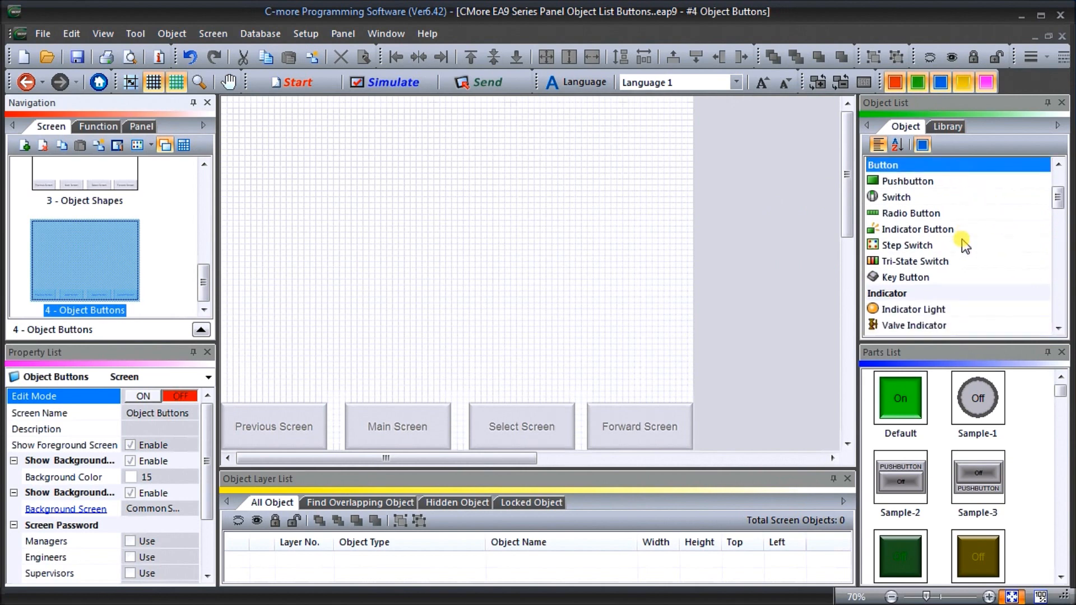
{"action": "left_click", "coordinate": [911, 182]}
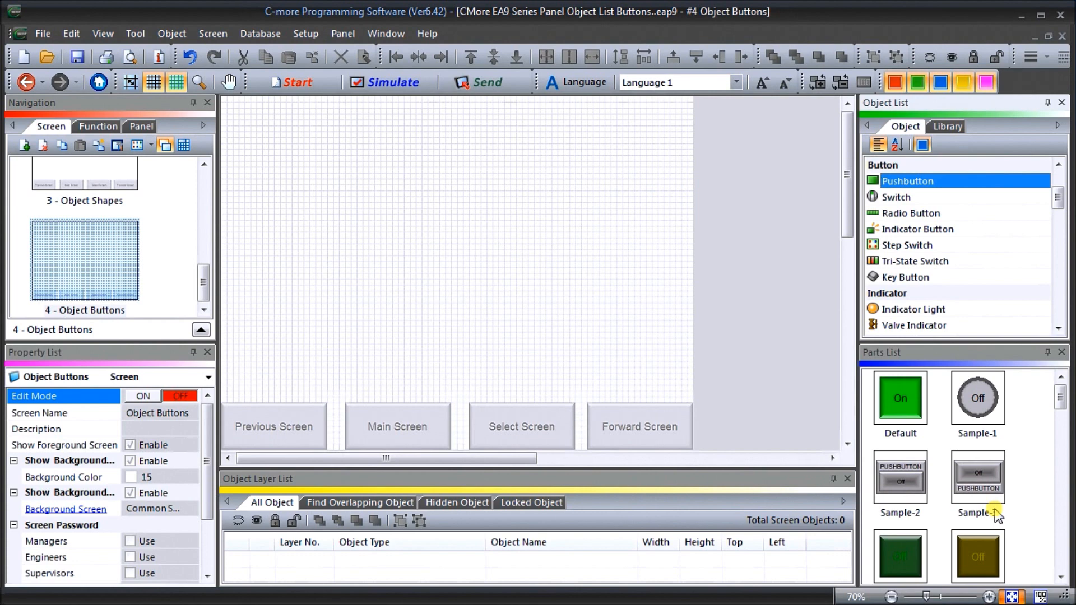
{"action": "left_click", "coordinate": [907, 486]}
{"action": "left_click_drag", "start_coordinate": [908, 488], "coordinate": [277, 144]}
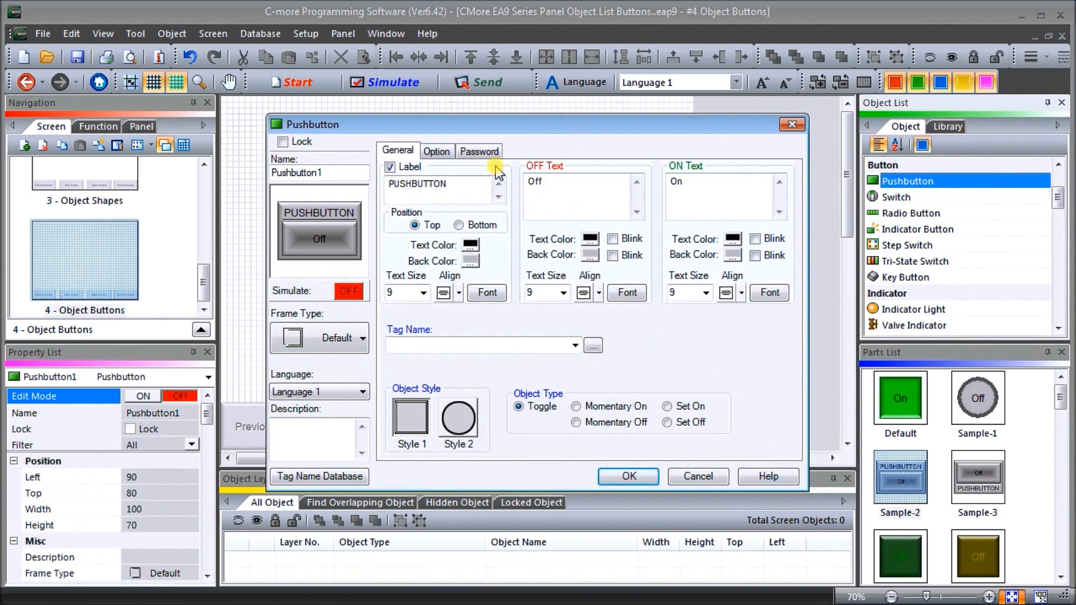
Step: Set the pushbutton's ON back color to green and preview its ON and OFF states
{"action": "left_click", "coordinate": [458, 185]}
{"action": "left_click", "coordinate": [733, 256]}
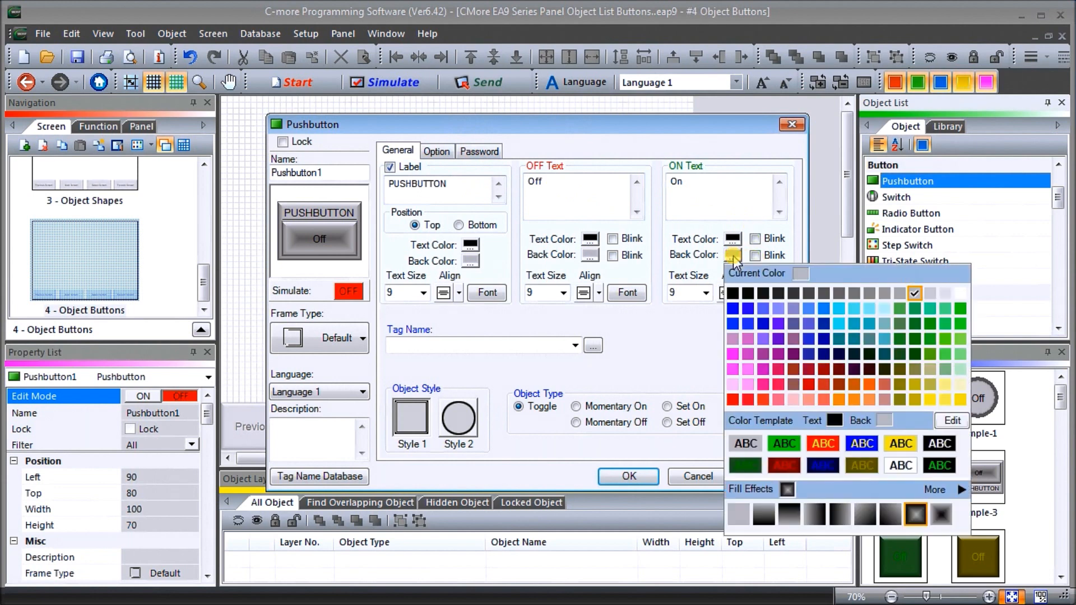
{"action": "left_click", "coordinate": [960, 324]}
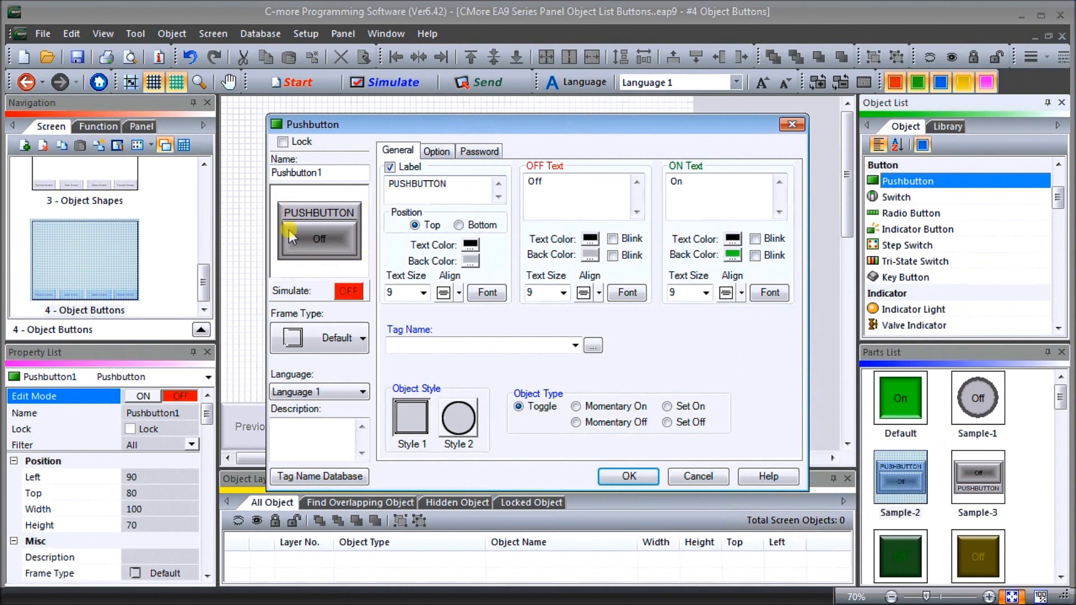
{"action": "left_click", "coordinate": [346, 292]}
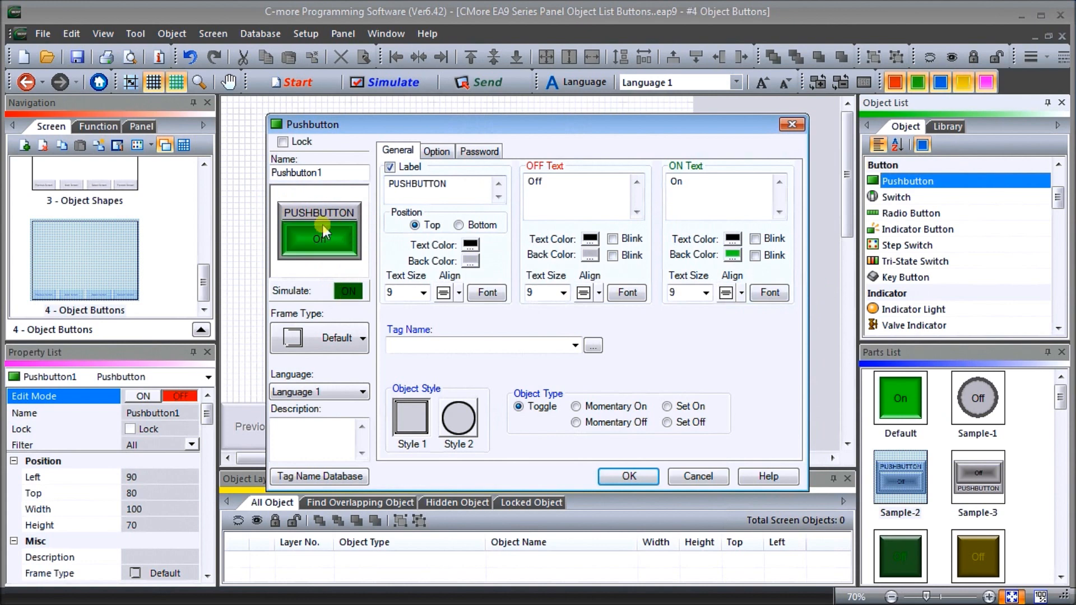
{"action": "left_click", "coordinate": [349, 293]}
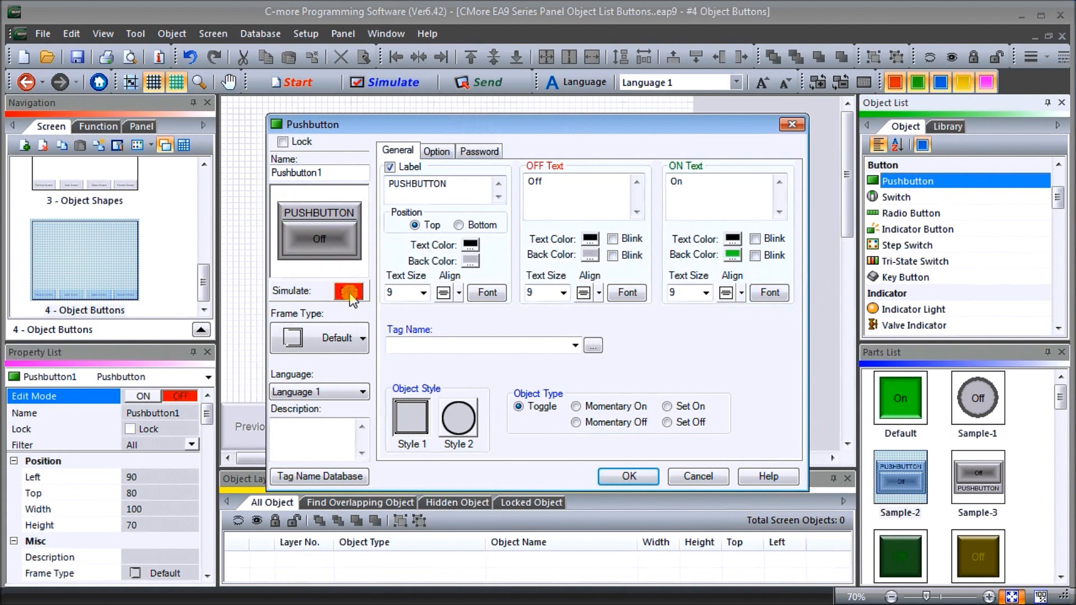
Step: Assign the tag MC10 - PUSHBUTTON to the pushbutton from the tag name database, checking the tag's PLC address
{"action": "left_click", "coordinate": [593, 347]}
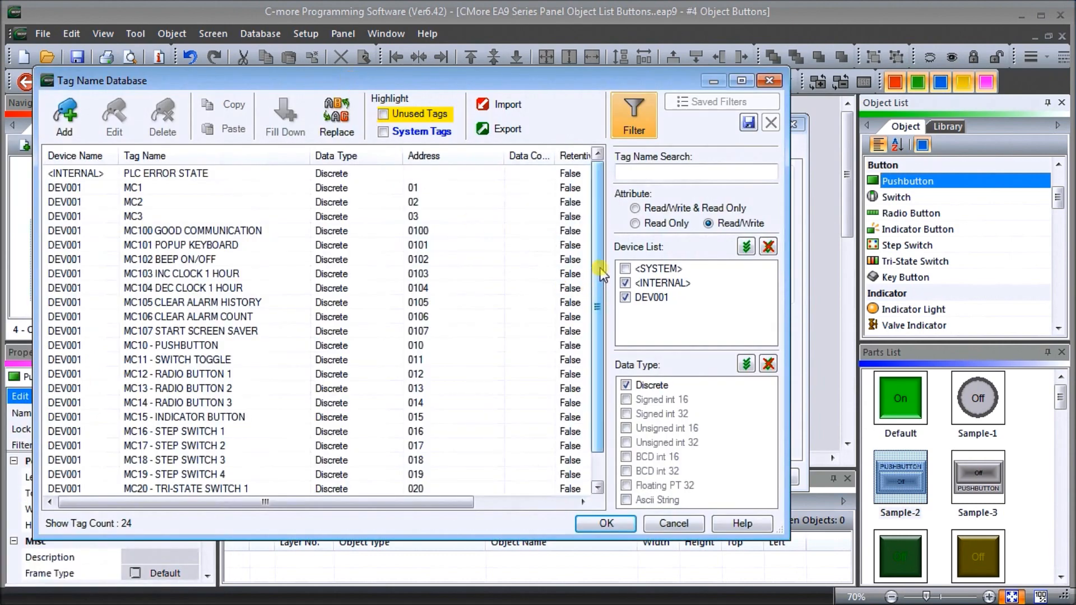
{"action": "left_click_drag", "start_coordinate": [600, 280], "coordinate": [586, 321]}
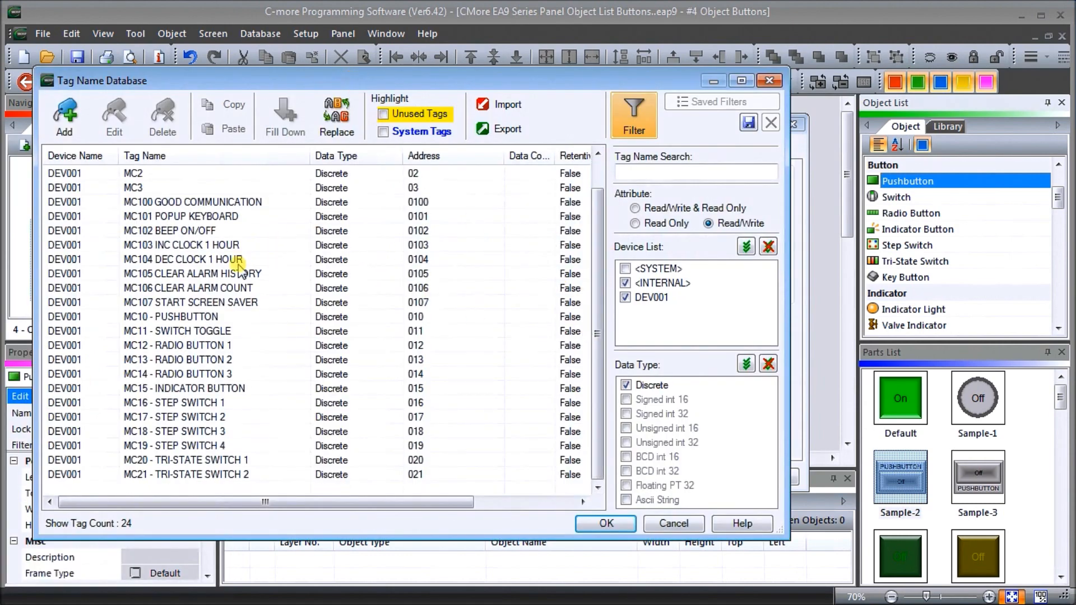
{"action": "left_click", "coordinate": [199, 317]}
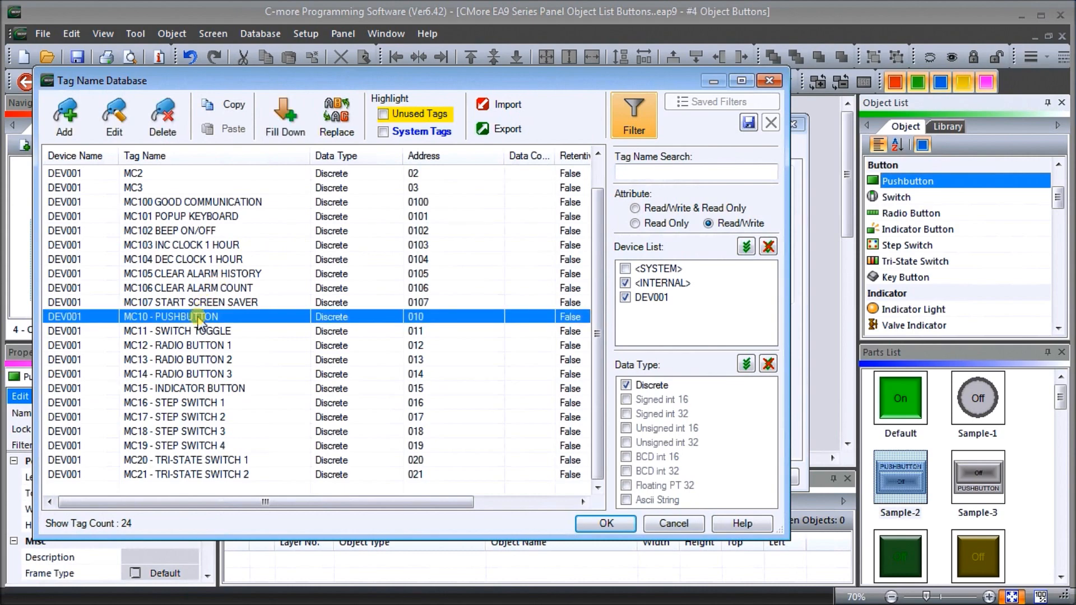
{"action": "double_click", "coordinate": [199, 317]}
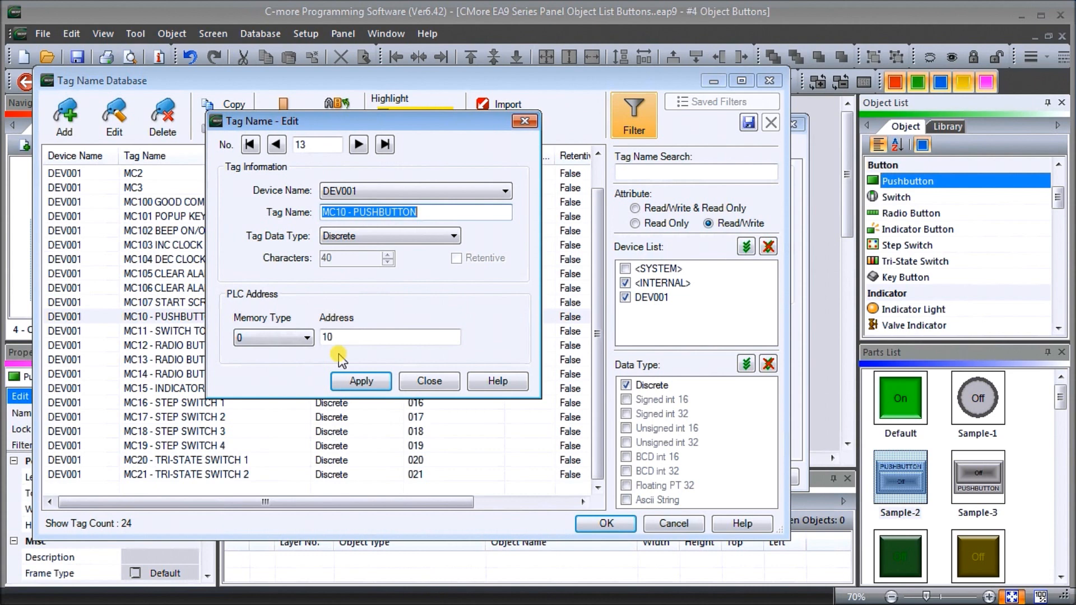
{"action": "left_click", "coordinate": [430, 381]}
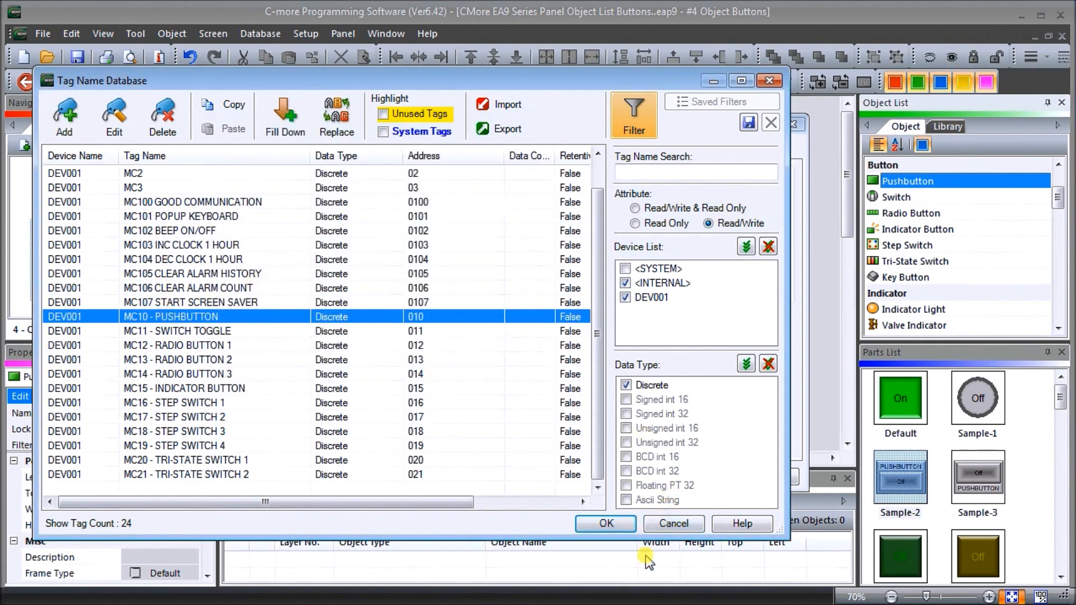
{"action": "left_click", "coordinate": [607, 524]}
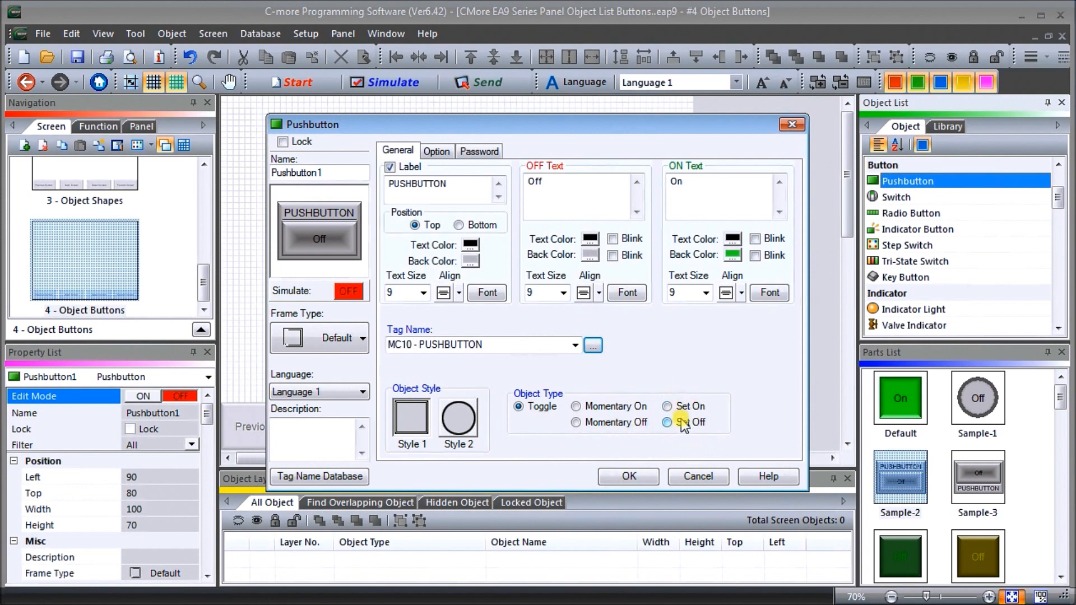
Step: Set the pushbutton's object type to Momentary On, review its sound, delay and password options, and accept the settings
{"action": "left_click", "coordinate": [586, 412]}
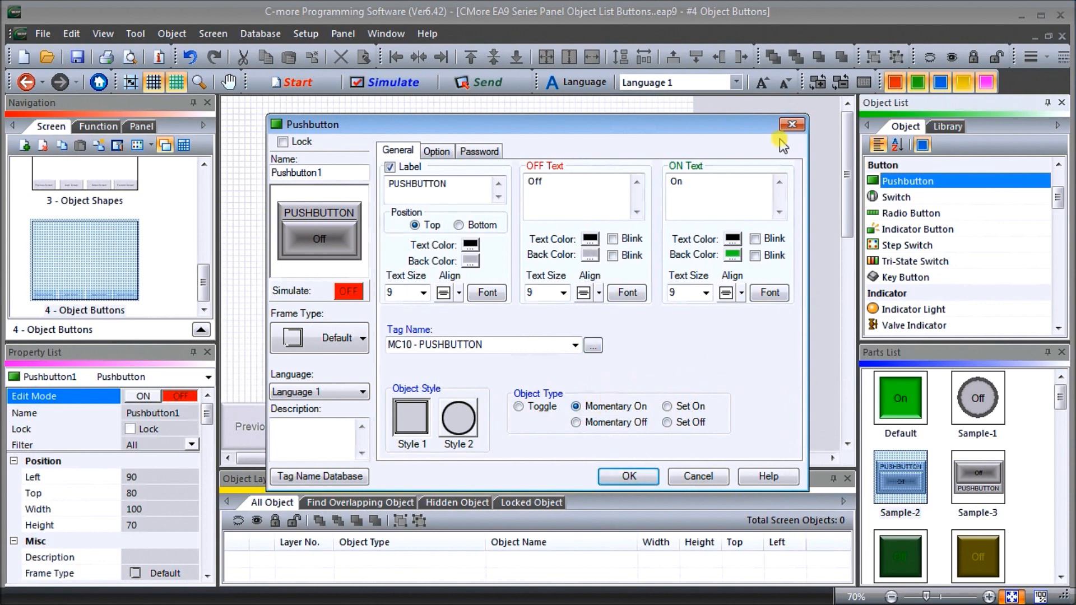
{"action": "left_click", "coordinate": [438, 152]}
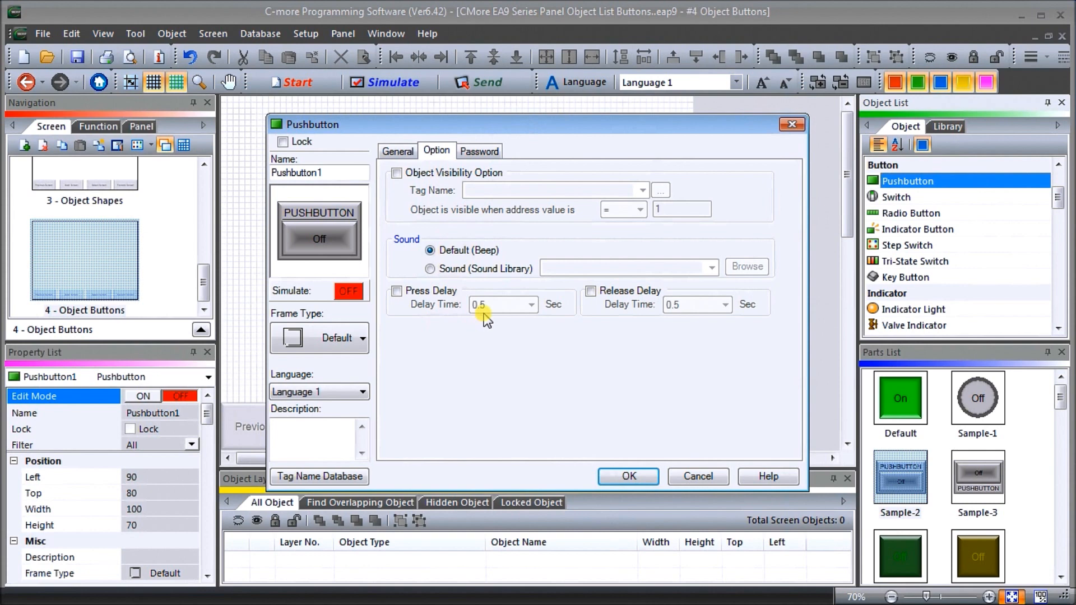
{"action": "left_click", "coordinate": [482, 150]}
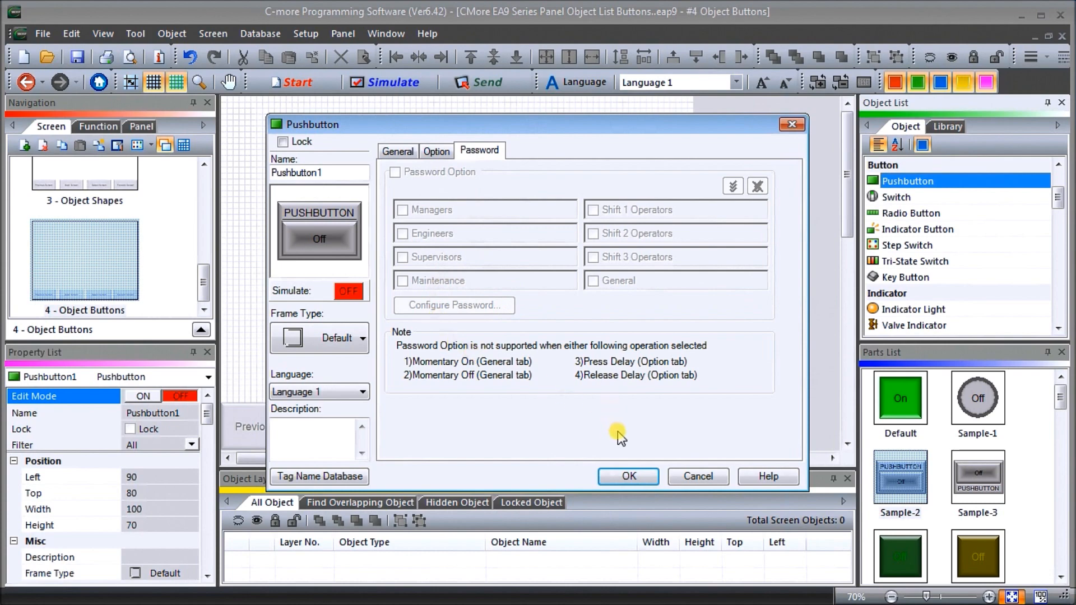
{"action": "left_click", "coordinate": [629, 476]}
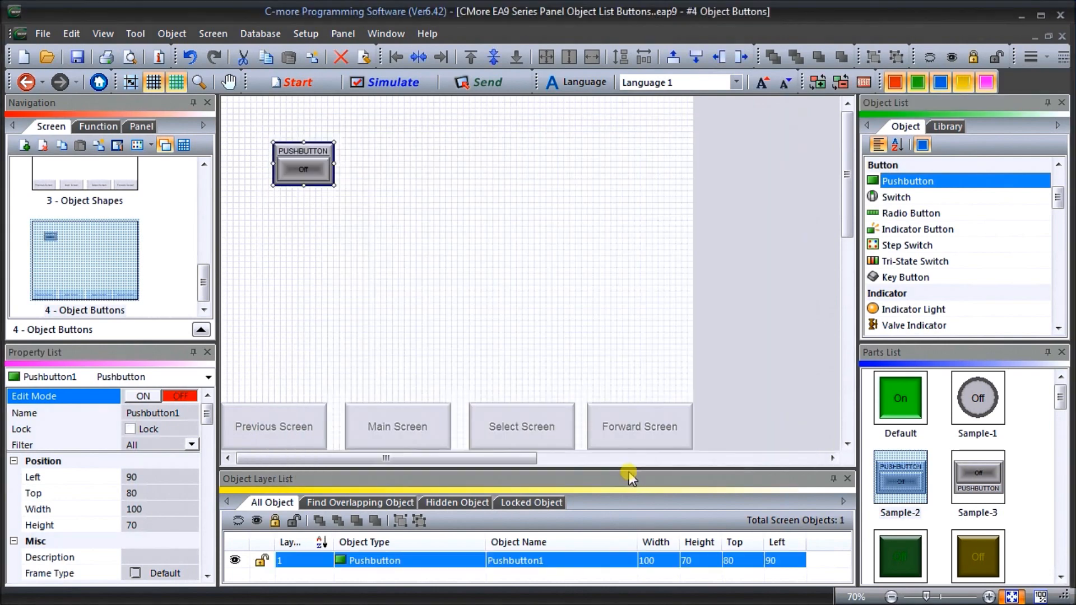
Step: Move the pushbutton to about left 20, top 20 and enlarge it to about 200 wide by 120 high
{"action": "left_click_drag", "start_coordinate": [312, 169], "coordinate": [350, 177]}
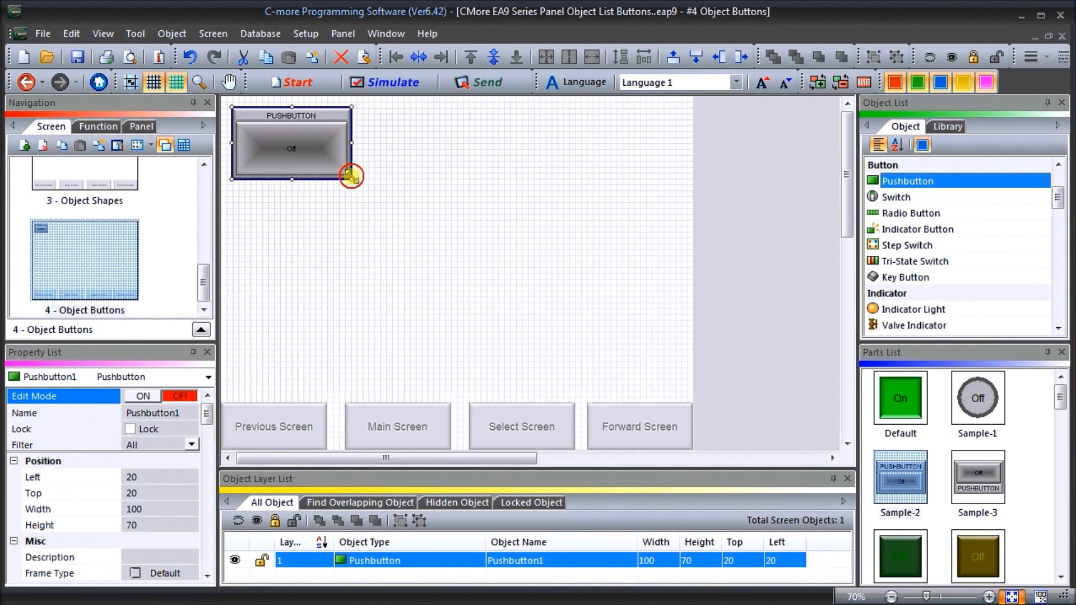
{"action": "left_click", "coordinate": [350, 177]}
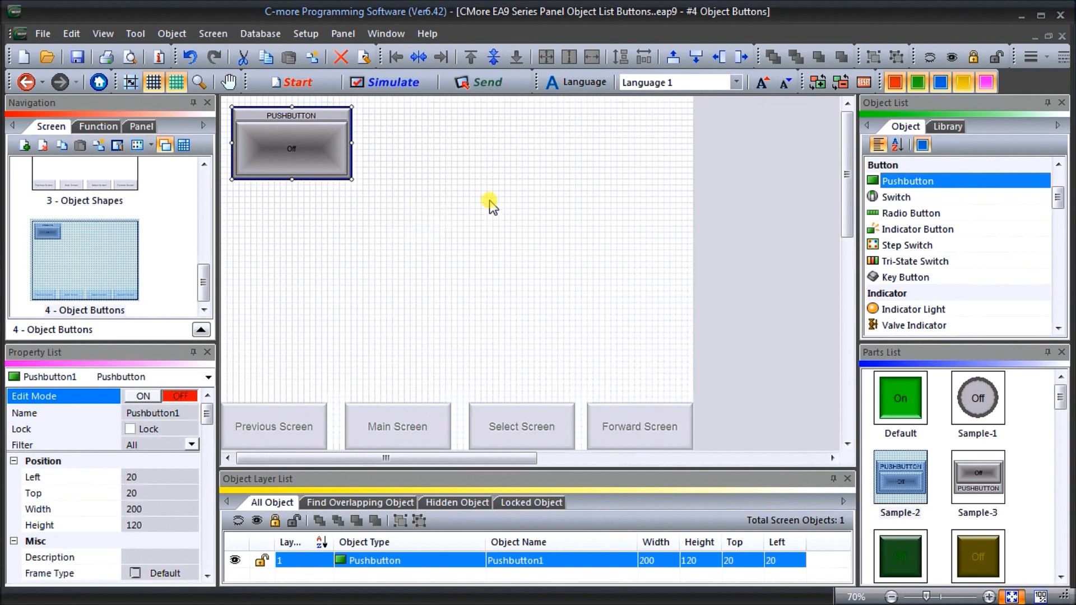
Step: Place a default switch at about left 310, top 80 and assign it the tag MC11 - SWITCH TOGGLE from the tag name database
{"action": "left_click", "coordinate": [933, 199]}
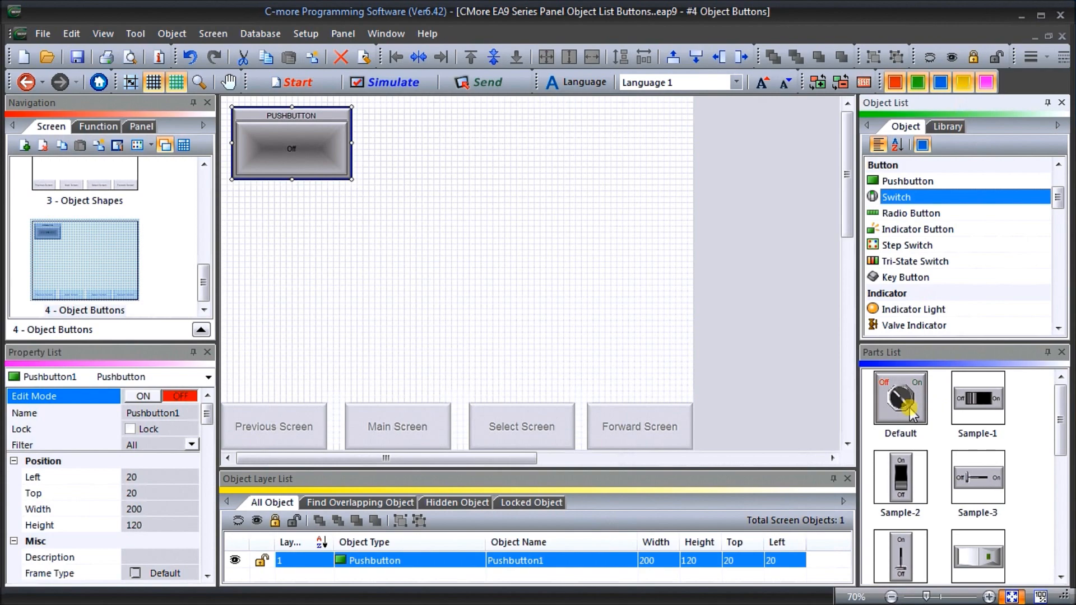
{"action": "left_click_drag", "start_coordinate": [908, 412], "coordinate": [408, 147]}
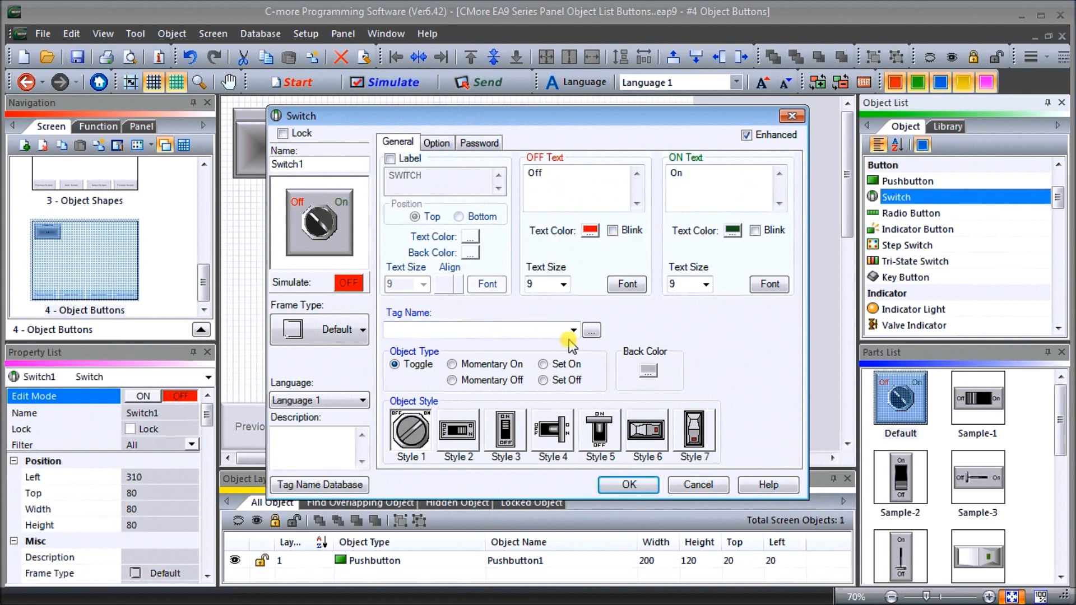
{"action": "left_click", "coordinate": [591, 332]}
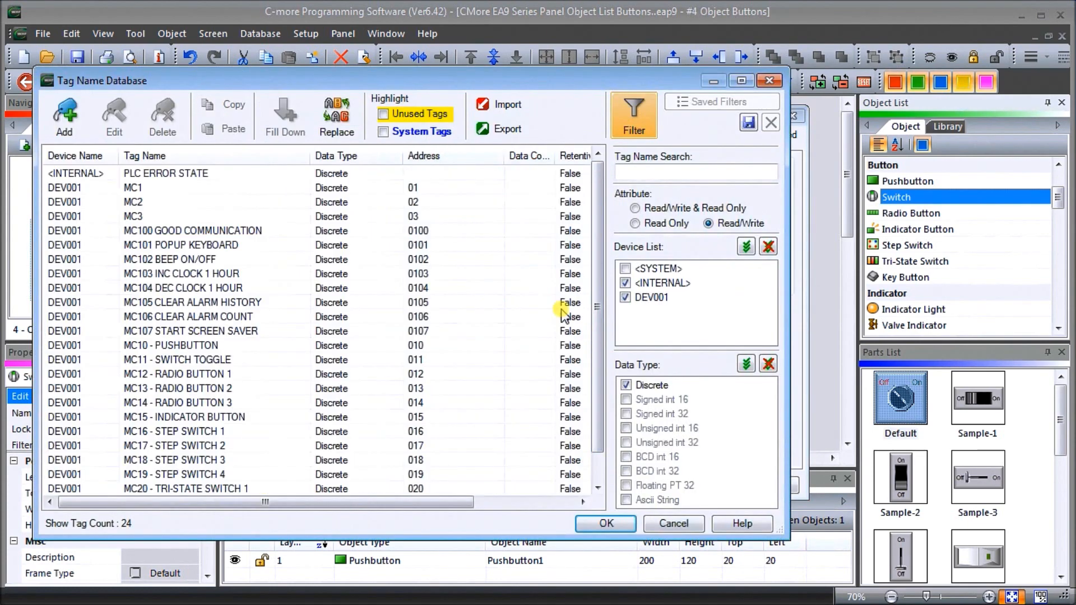
{"action": "left_click", "coordinate": [194, 362]}
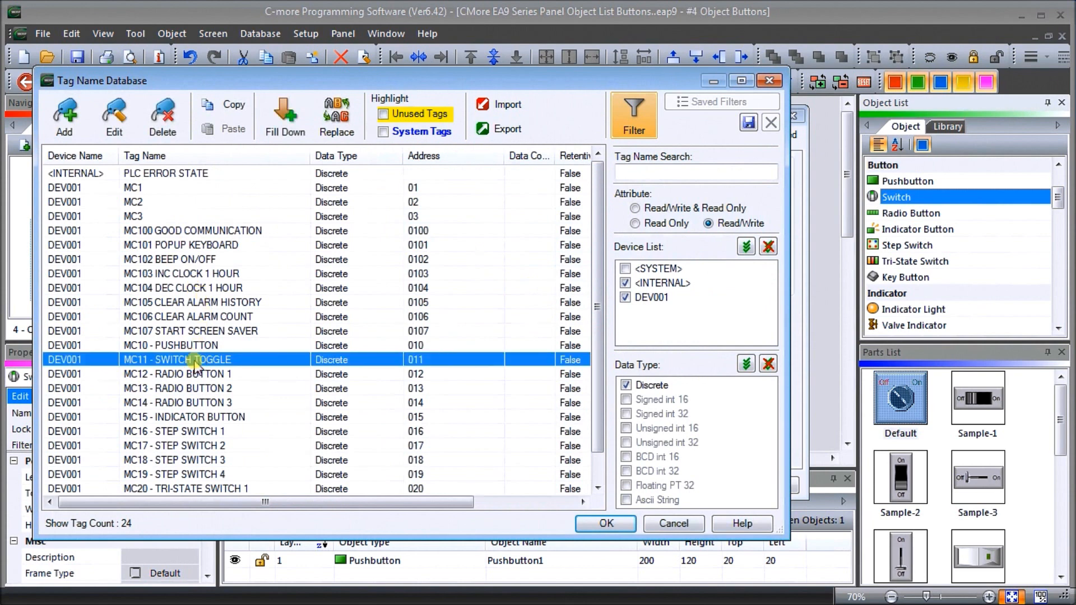
{"action": "left_click", "coordinate": [602, 525]}
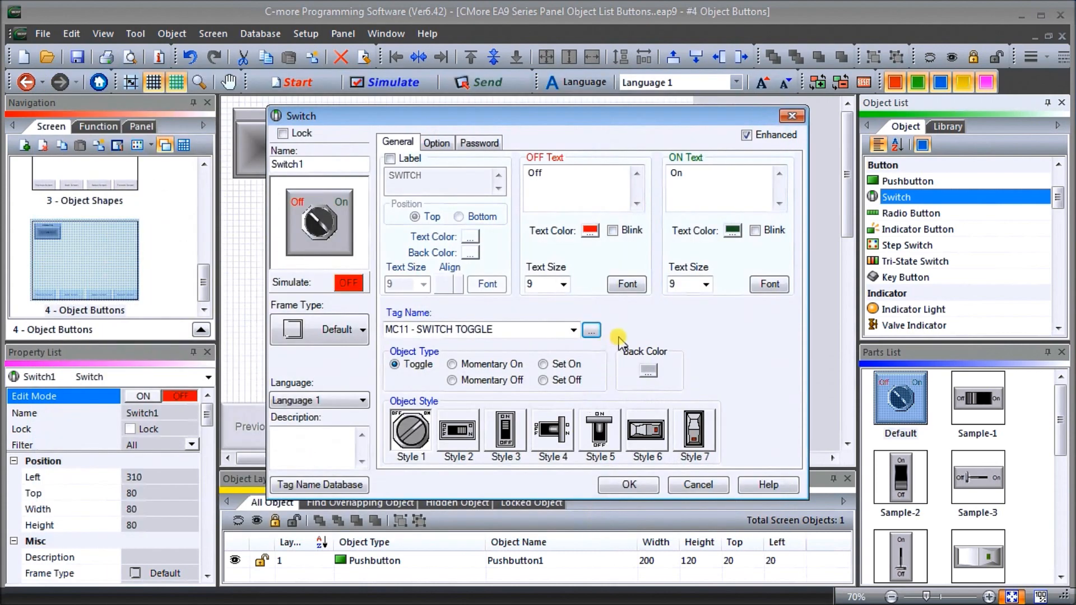
Step: Review the switch's visibility, sound, delay and password options
{"action": "left_click", "coordinate": [437, 143]}
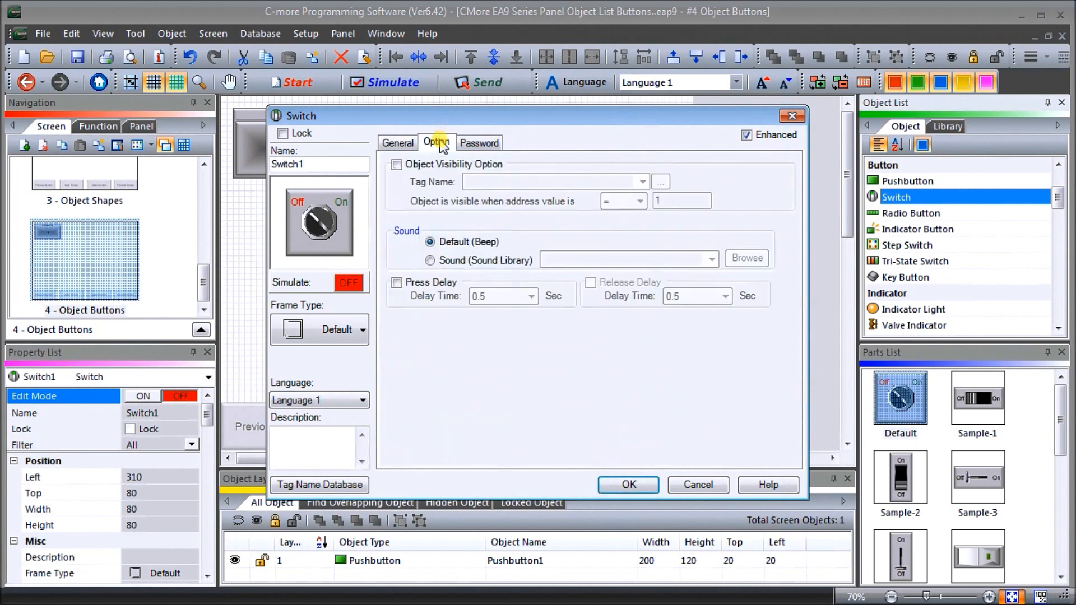
{"action": "left_click", "coordinate": [480, 143]}
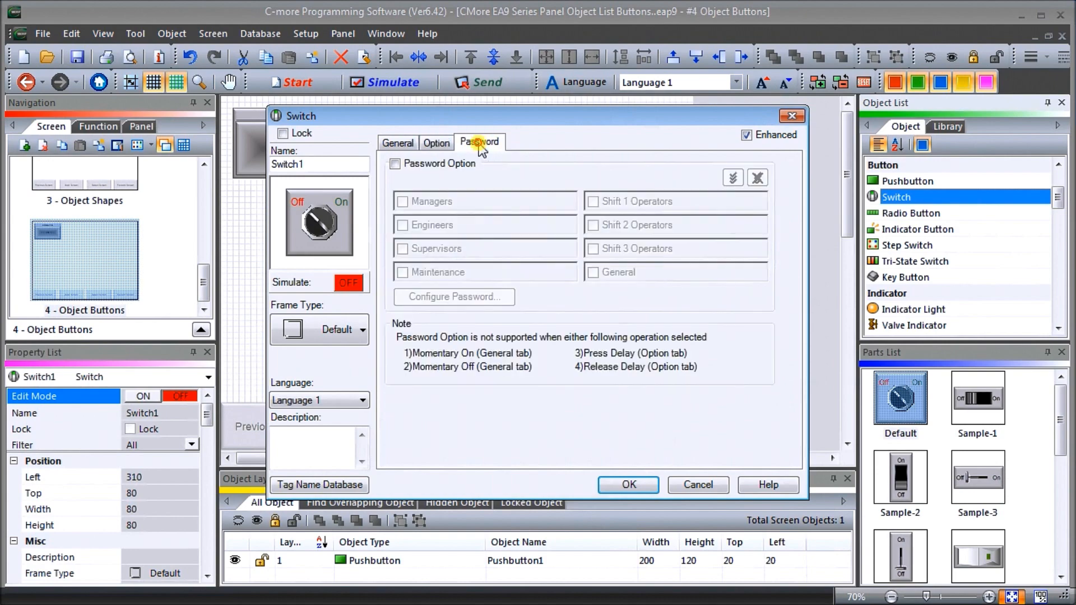
{"action": "left_click", "coordinate": [399, 143]}
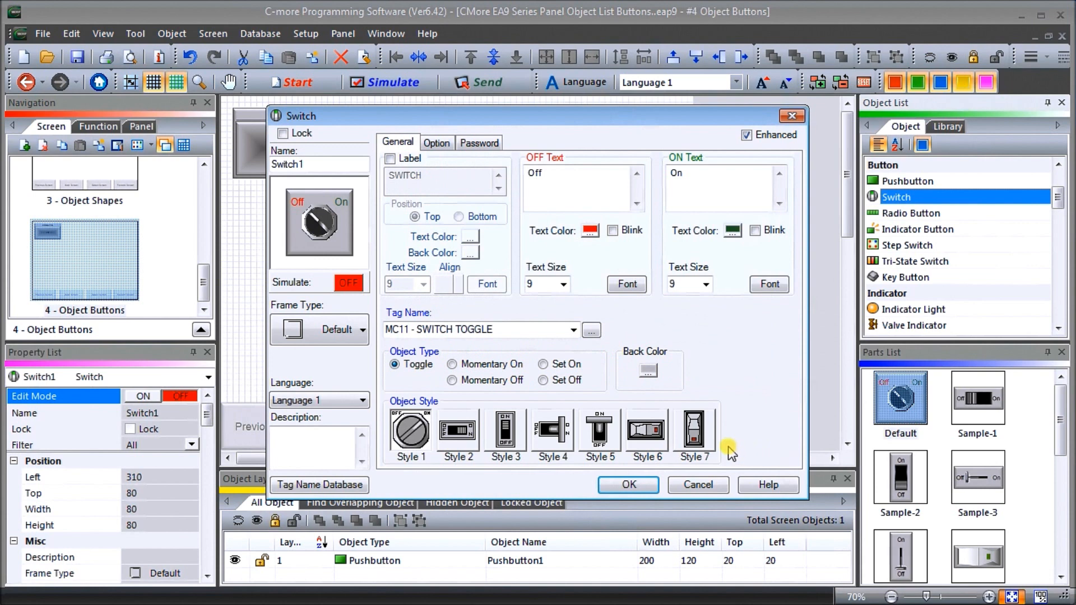
Step: Preview the switch's other object styles, choose Style 1 and accept the switch settings
{"action": "left_click", "coordinate": [406, 436]}
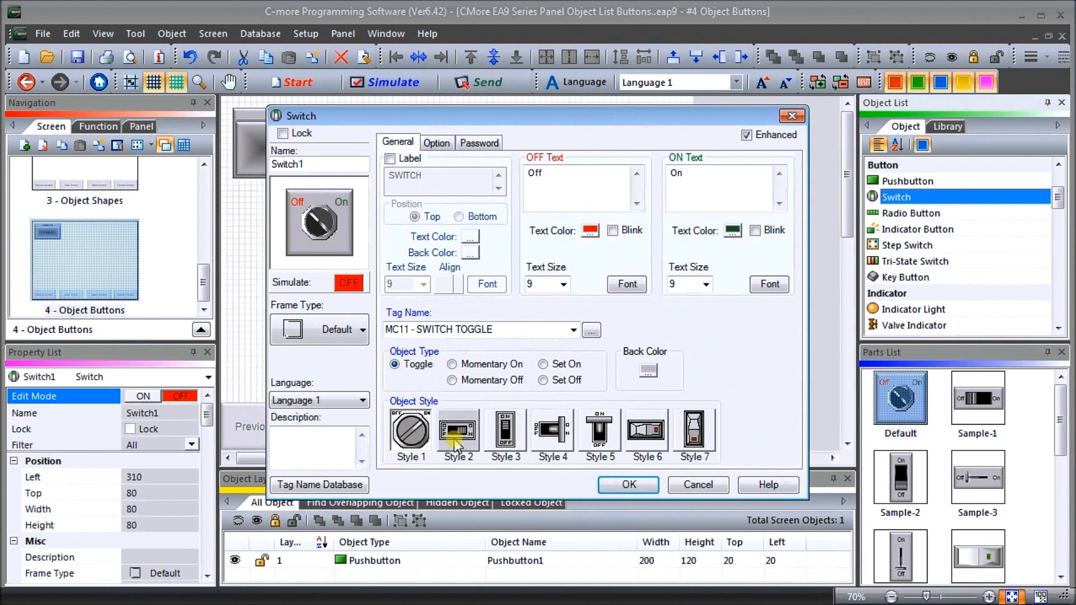
{"action": "left_click", "coordinate": [507, 444]}
{"action": "left_click", "coordinate": [599, 434]}
{"action": "left_click", "coordinate": [647, 446]}
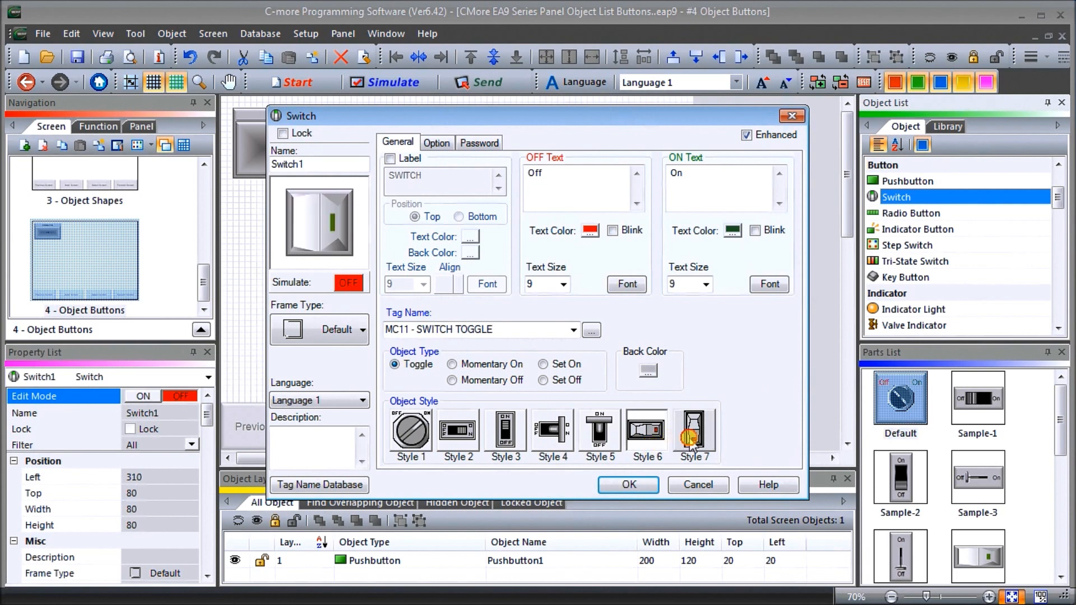
{"action": "left_click", "coordinate": [690, 444]}
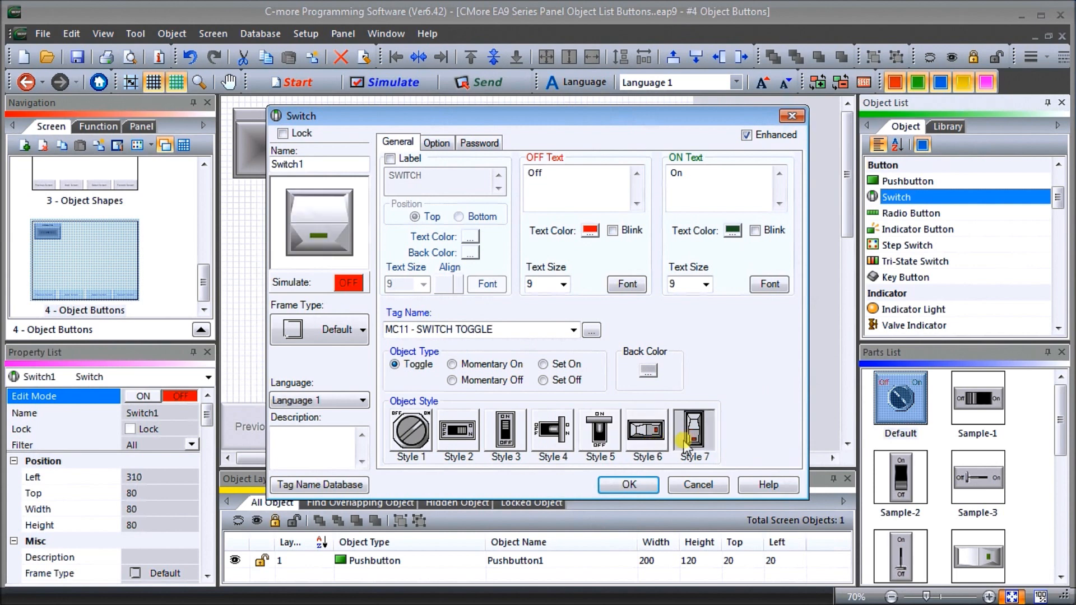
{"action": "left_click", "coordinate": [414, 436]}
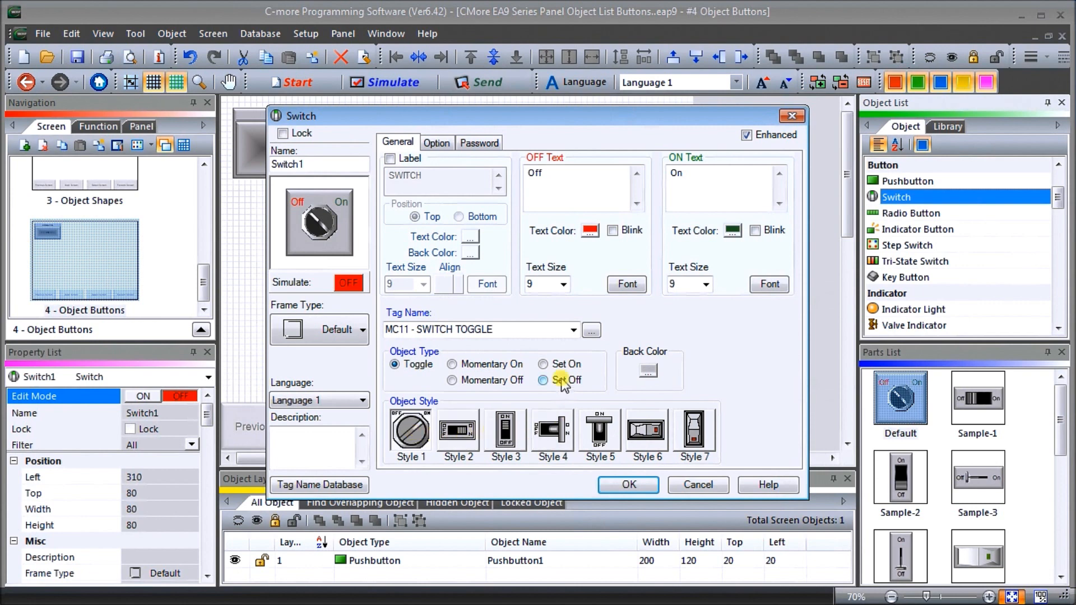
{"action": "left_click", "coordinate": [629, 485]}
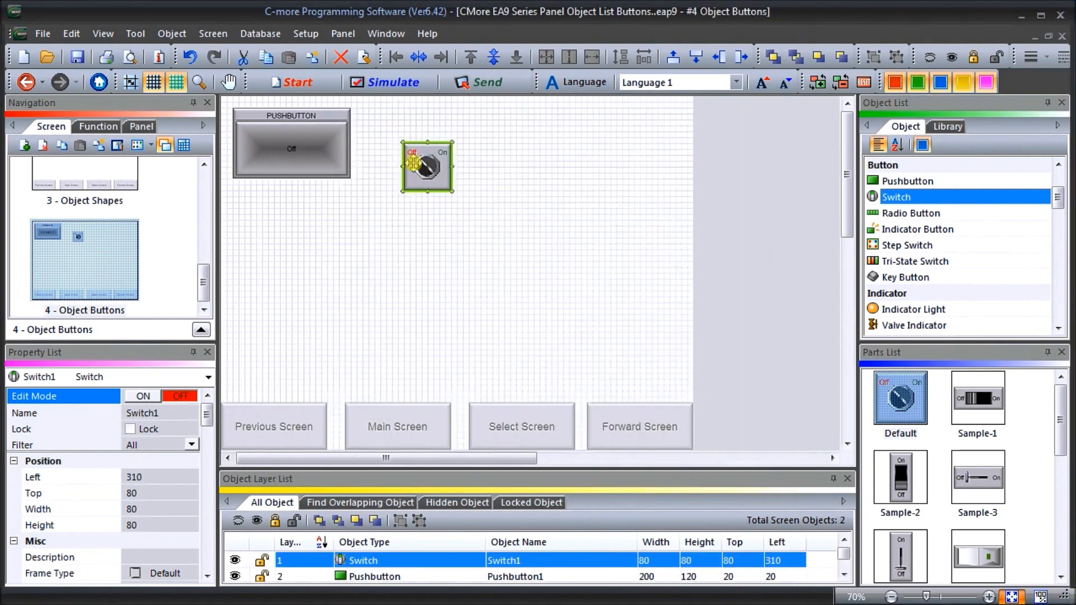
Step: Move the switch beside the pushbutton to about left 240, top 20 and enlarge it to about 120 by 120
{"action": "mouse_move", "coordinate": [428, 167]}
{"action": "left_mouse_down"}
{"action": "mouse_move", "coordinate": [386, 132]}
{"action": "mouse_move", "coordinate": [437, 177]}
{"action": "left_mouse_up"}
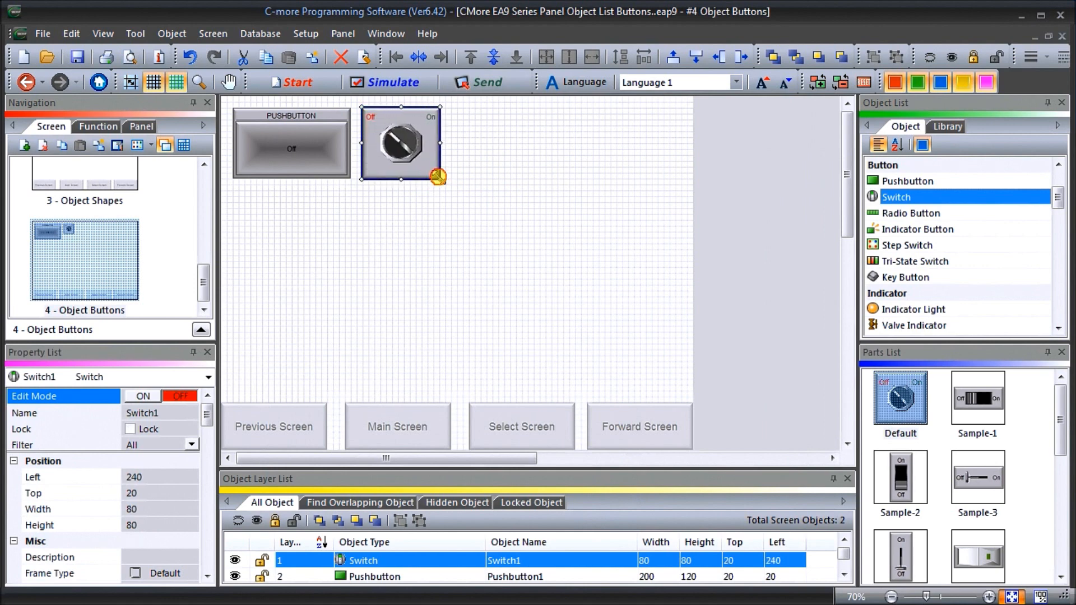
{"action": "left_click_drag", "start_coordinate": [438, 178], "coordinate": [433, 180]}
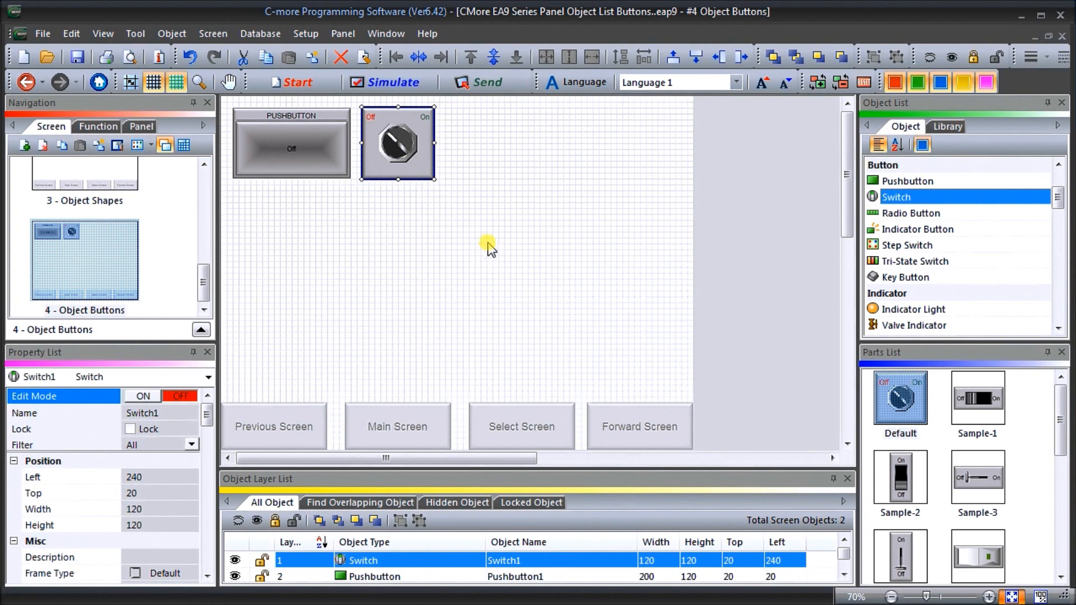
Step: Place a default radio button at about left 570, top 70 and review the ON and OFF text settings of its individual buttons
{"action": "left_click", "coordinate": [913, 219]}
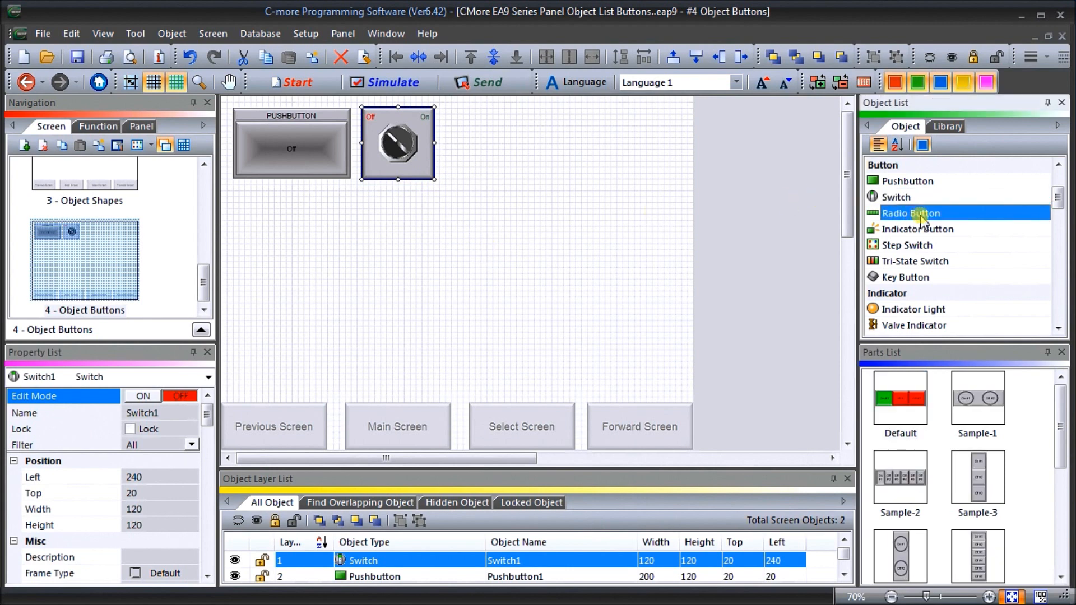
{"action": "left_click", "coordinate": [912, 406]}
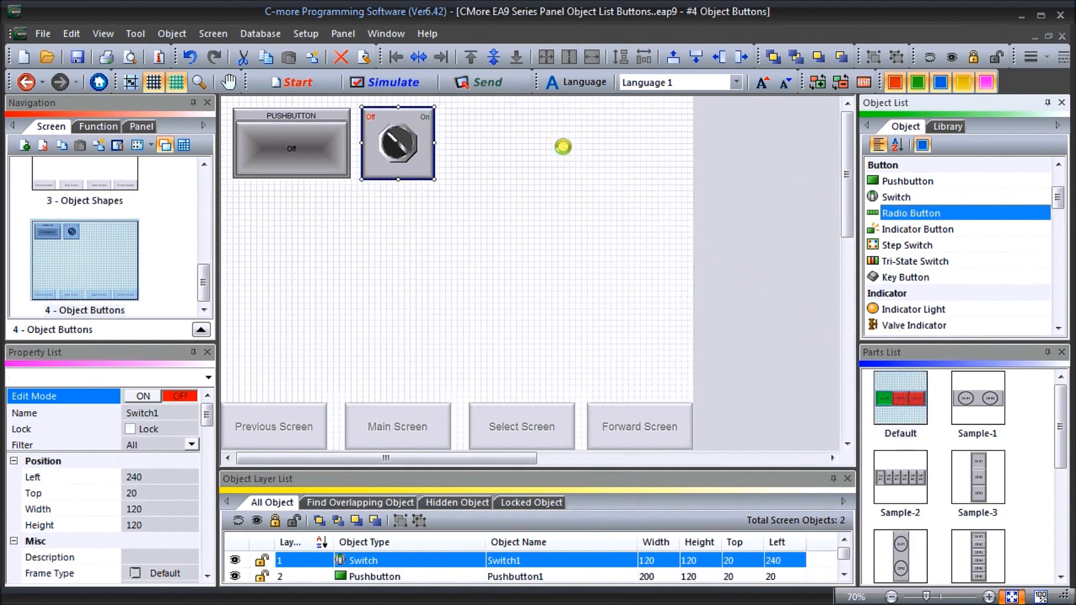
{"action": "left_click", "coordinate": [563, 146]}
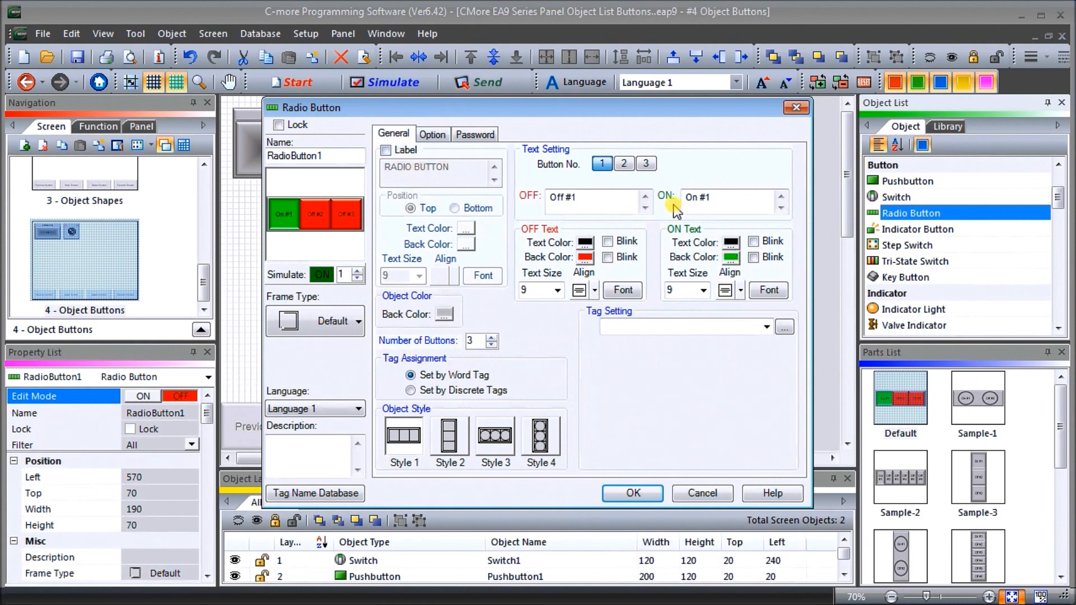
{"action": "left_click", "coordinate": [624, 165]}
{"action": "left_click", "coordinate": [646, 163]}
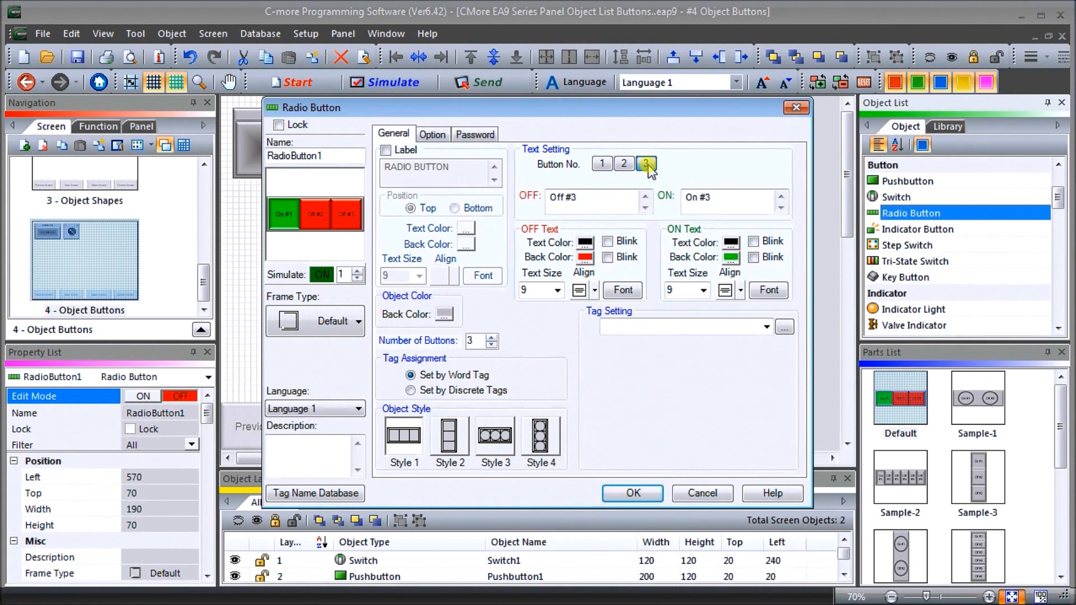
{"action": "left_click", "coordinate": [603, 164]}
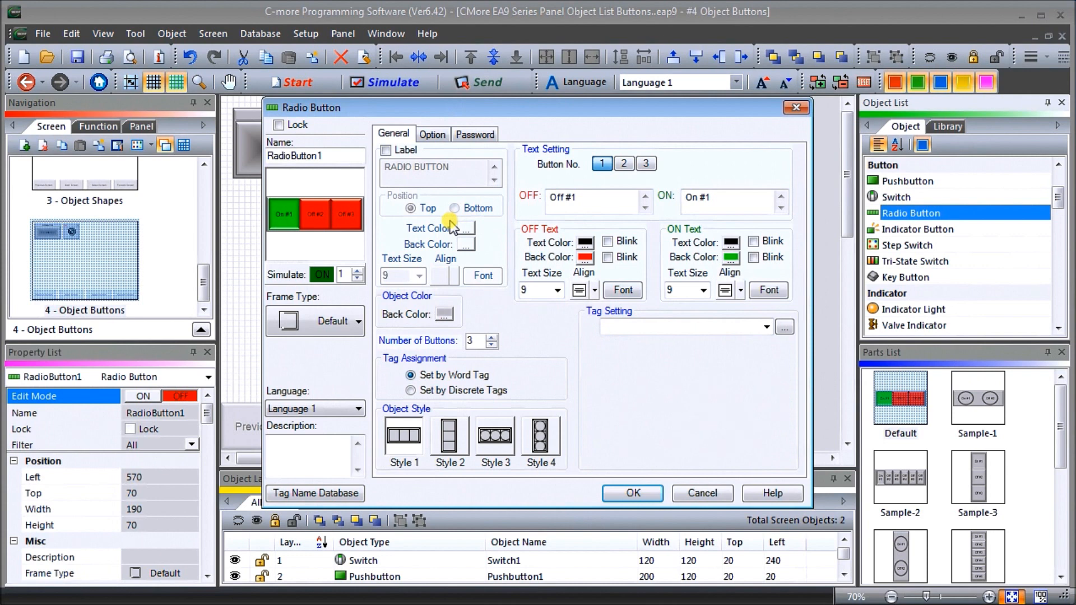
Step: Set the radio button to 3 buttons with its tag assignment set by discrete tags
{"action": "left_click", "coordinate": [492, 338]}
{"action": "left_click", "coordinate": [491, 344]}
{"action": "left_click", "coordinate": [410, 375]}
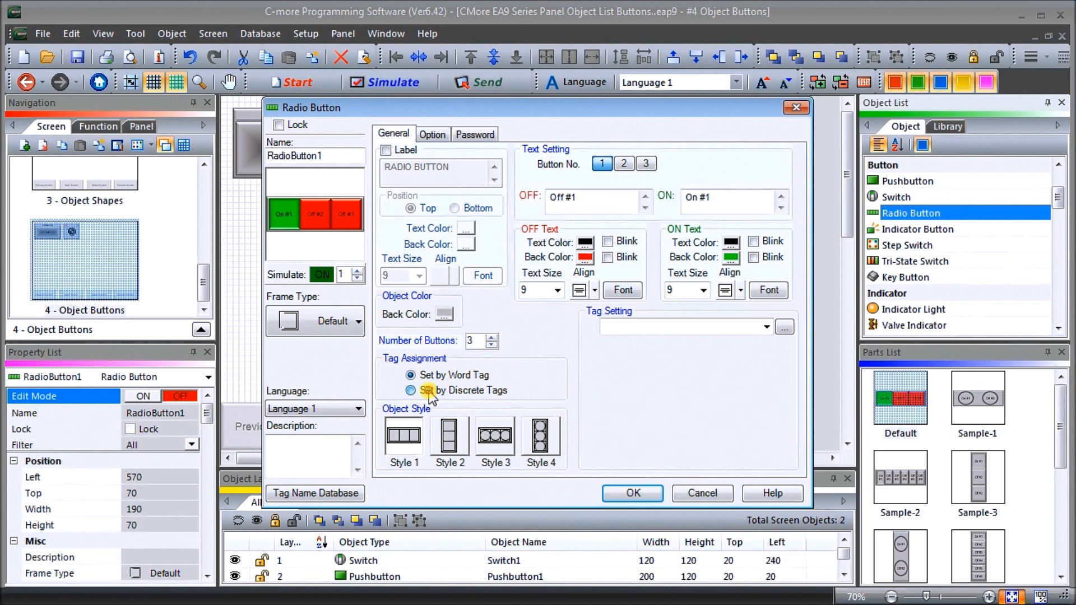
{"action": "left_click", "coordinate": [430, 392]}
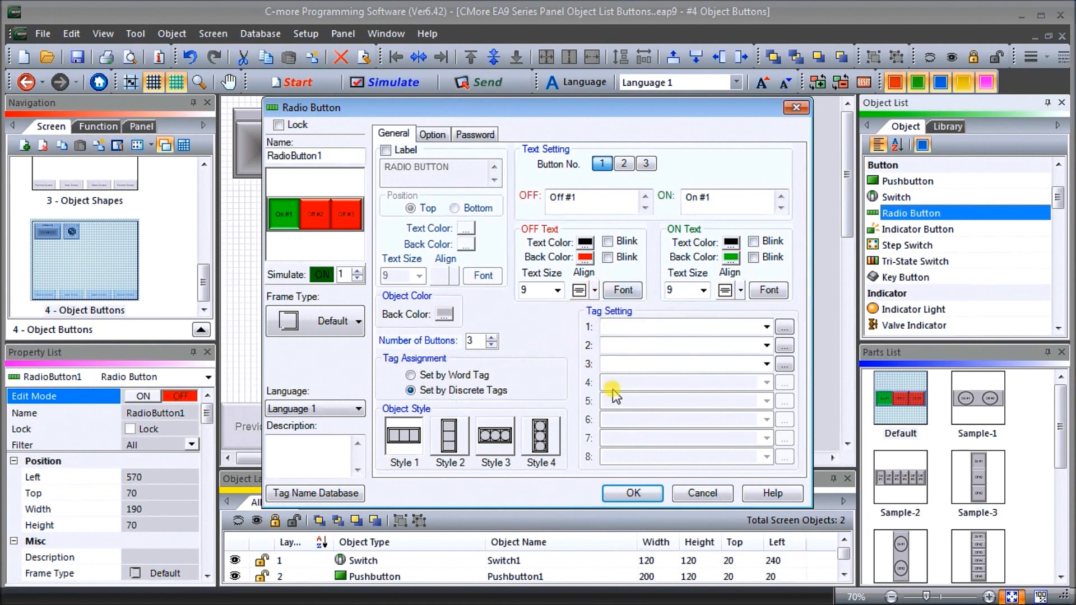
Step: Assign MC12 - RADIO BUTTON 1, MC13 - RADIO BUTTON 2 and MC14 - RADIO BUTTON 3 to the radio button's tags 1 to 3
{"action": "left_click", "coordinate": [785, 327]}
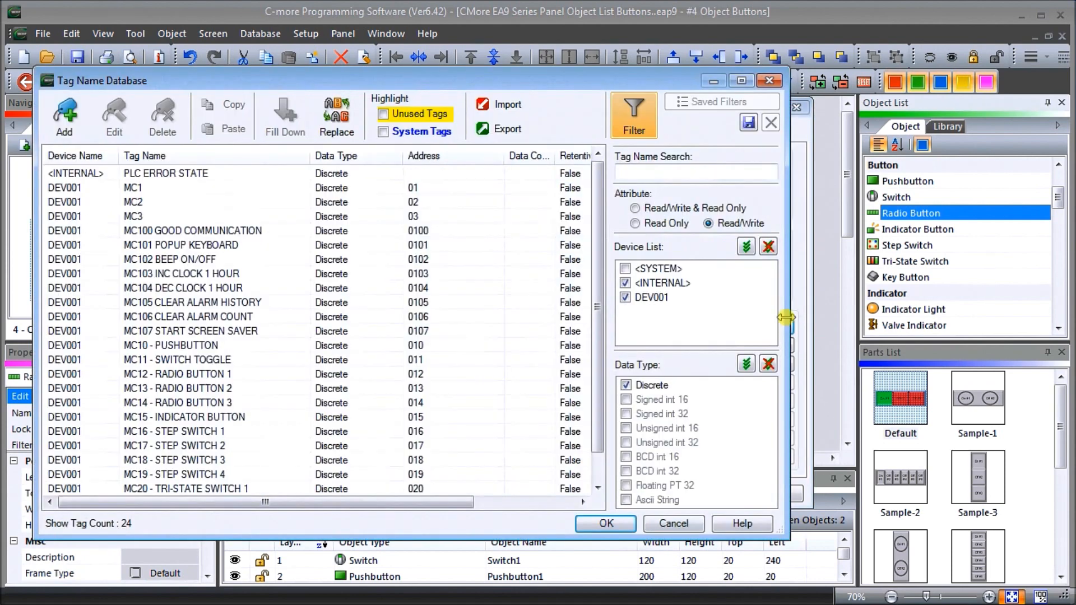
{"action": "left_click", "coordinate": [217, 376]}
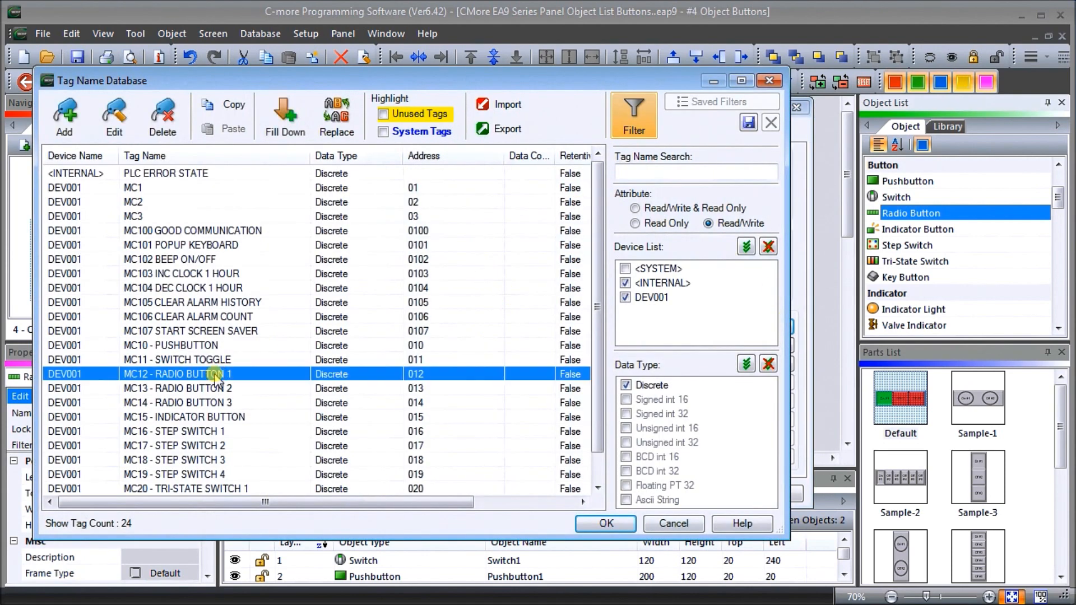
{"action": "left_click", "coordinate": [601, 523]}
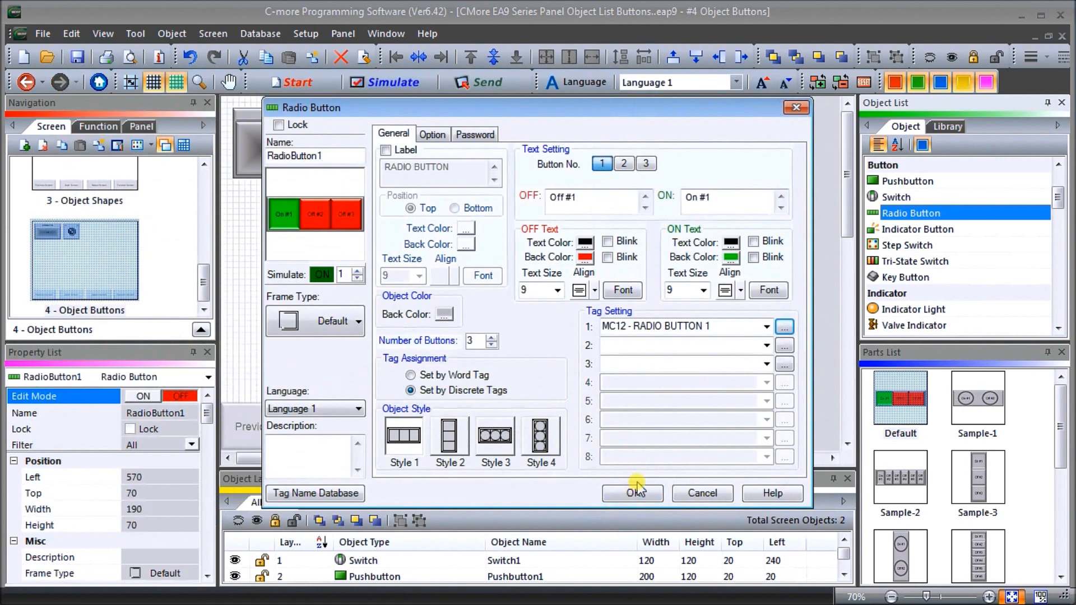
{"action": "left_click", "coordinate": [784, 345]}
{"action": "left_click", "coordinate": [235, 389]}
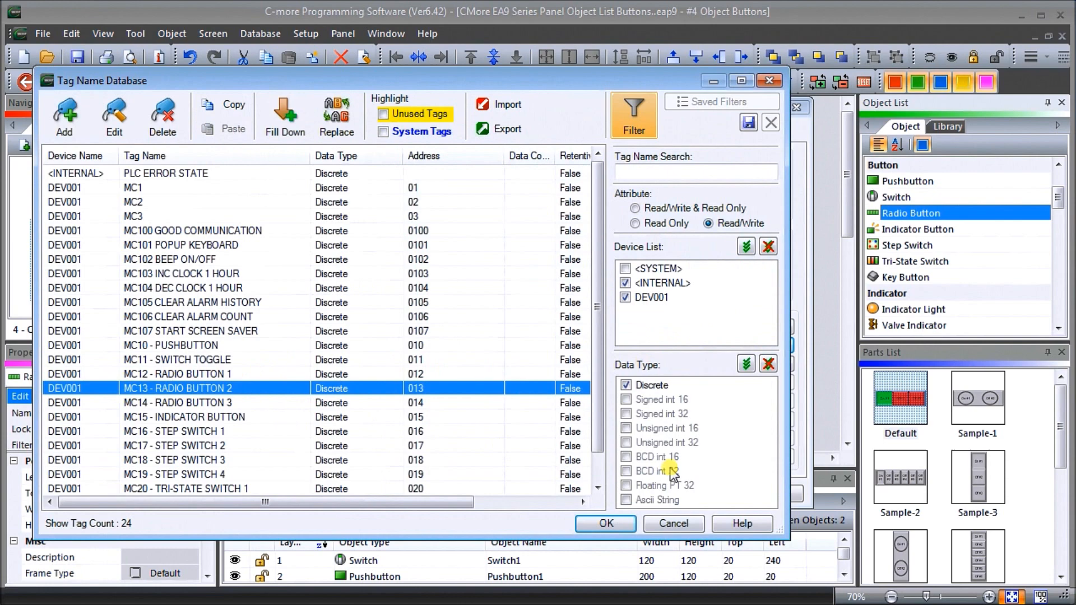
{"action": "left_click", "coordinate": [605, 524]}
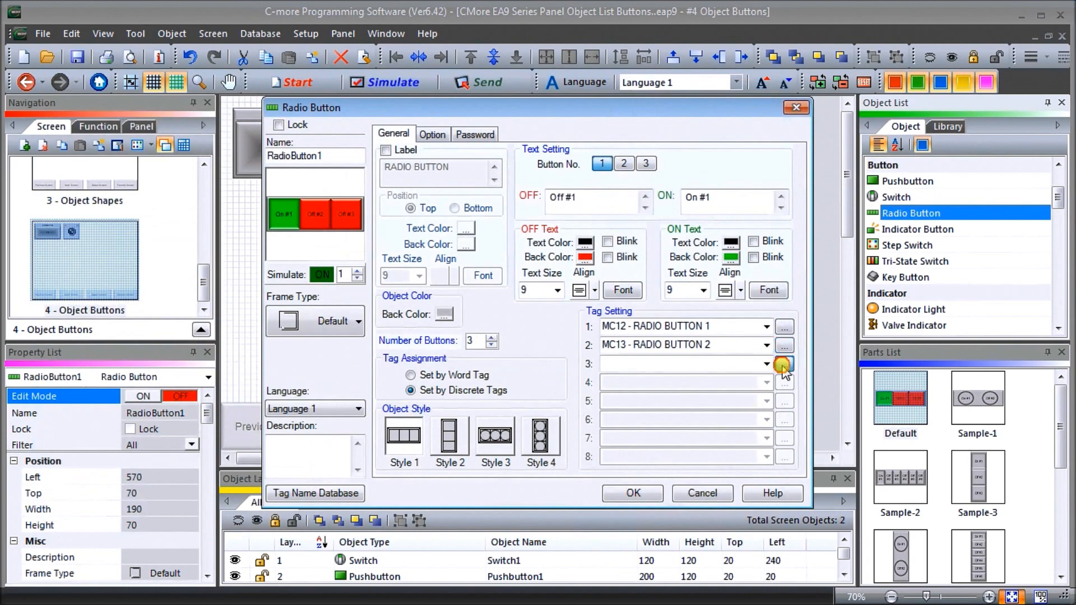
{"action": "left_click", "coordinate": [785, 364]}
{"action": "left_click", "coordinate": [185, 402]}
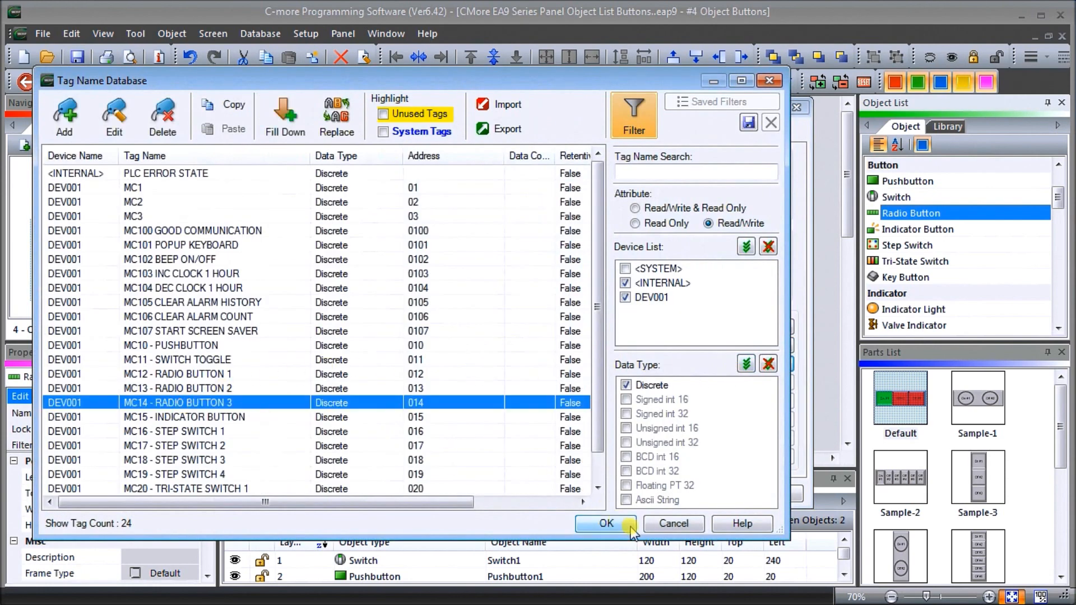
{"action": "left_click", "coordinate": [607, 524]}
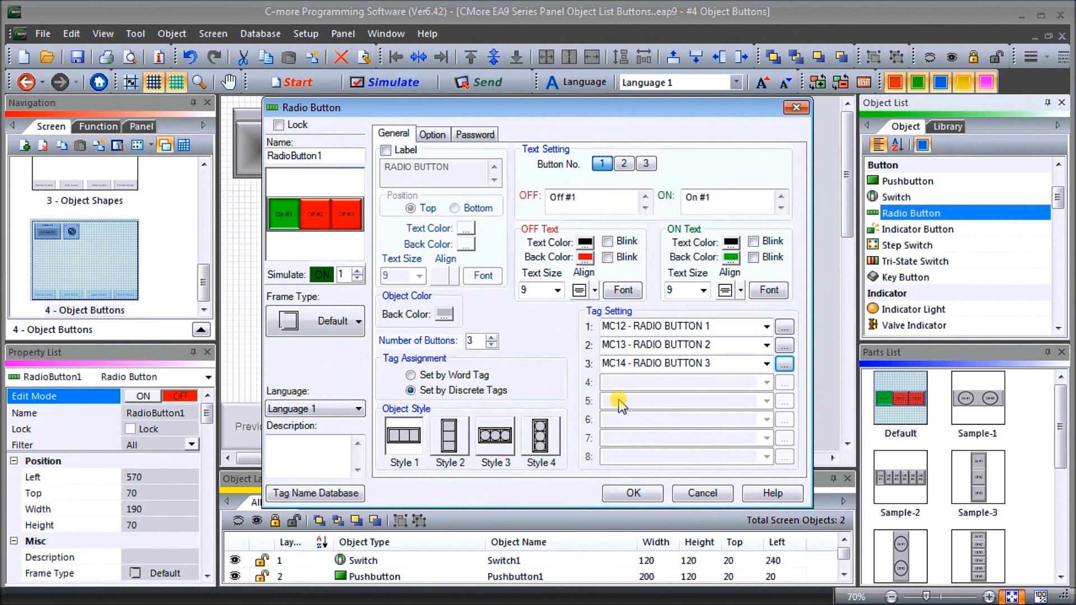
Step: Review the radio button's visibility, sound, press delay and password options, and accept the settings
{"action": "left_click", "coordinate": [430, 134]}
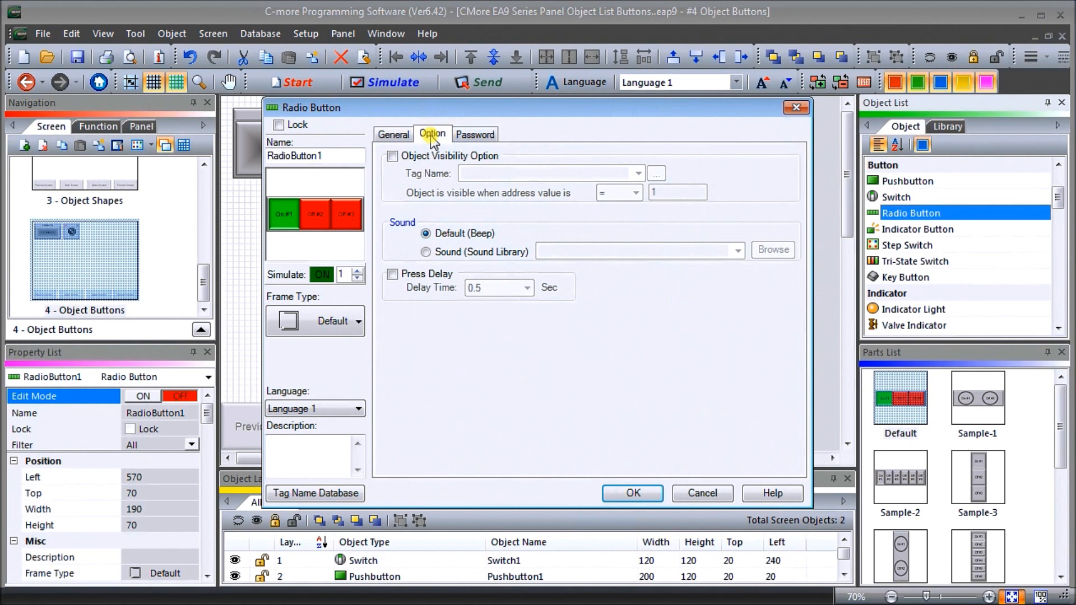
{"action": "left_click", "coordinate": [474, 135]}
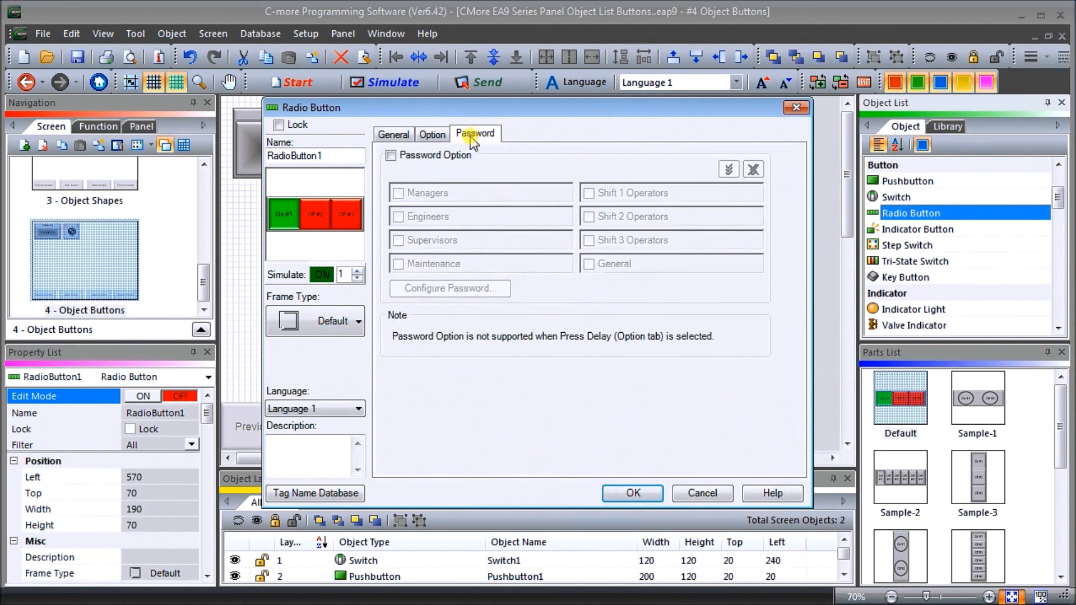
{"action": "left_click", "coordinate": [653, 494]}
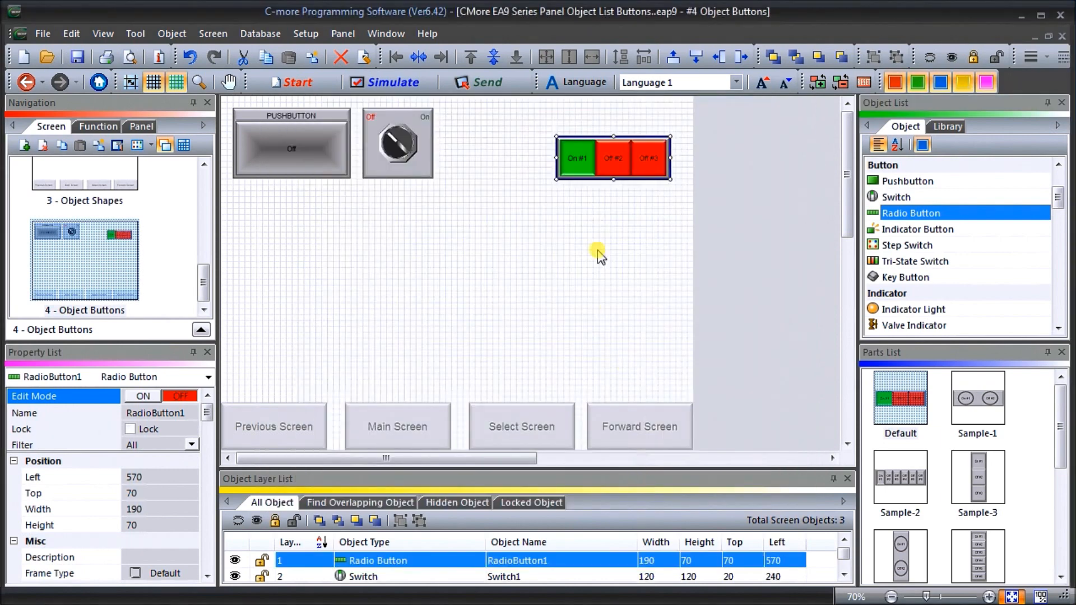
Step: Move the radio button beside the switch to about left 380, top 20 and enlarge it to about 380 wide by 120 high
{"action": "left_click_drag", "start_coordinate": [576, 152], "coordinate": [499, 135]}
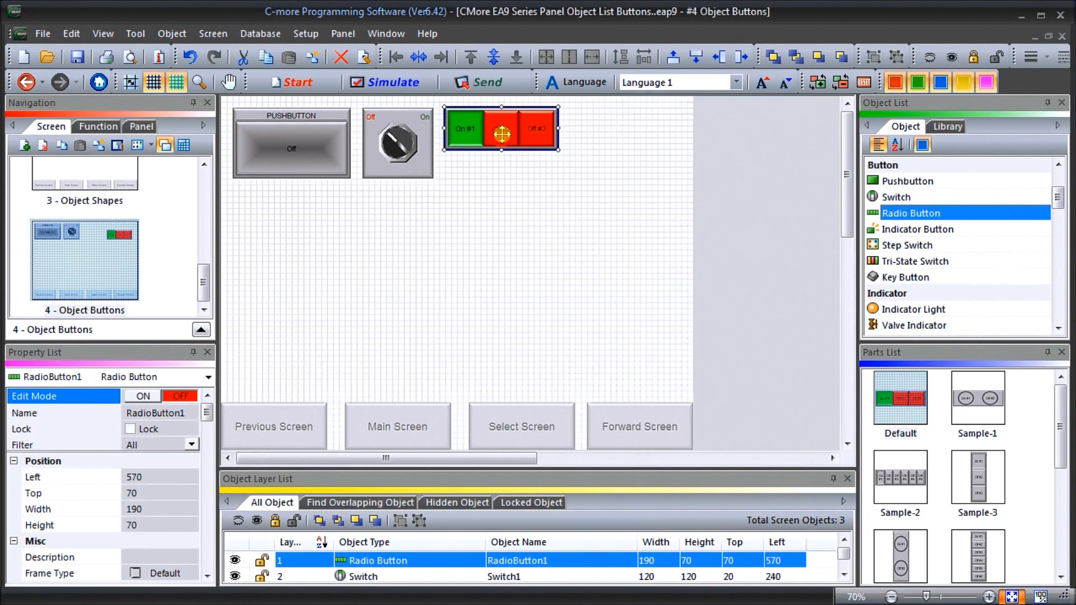
{"action": "left_click_drag", "start_coordinate": [558, 150], "coordinate": [667, 177]}
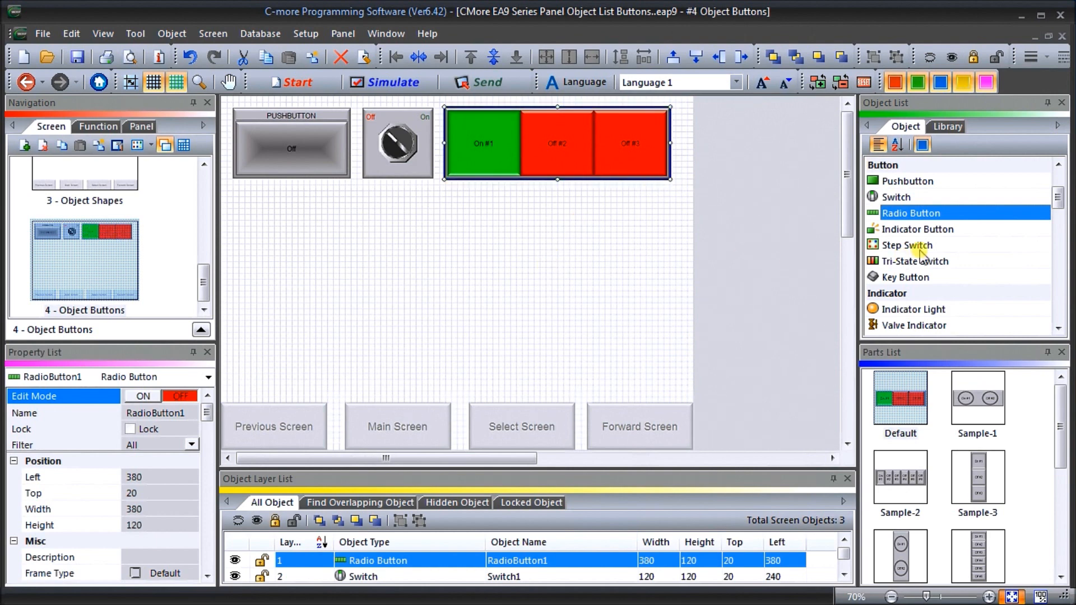
Step: Place a Green-1 indicator button below the pushbutton at about left 80, top 190
{"action": "left_click", "coordinate": [933, 231]}
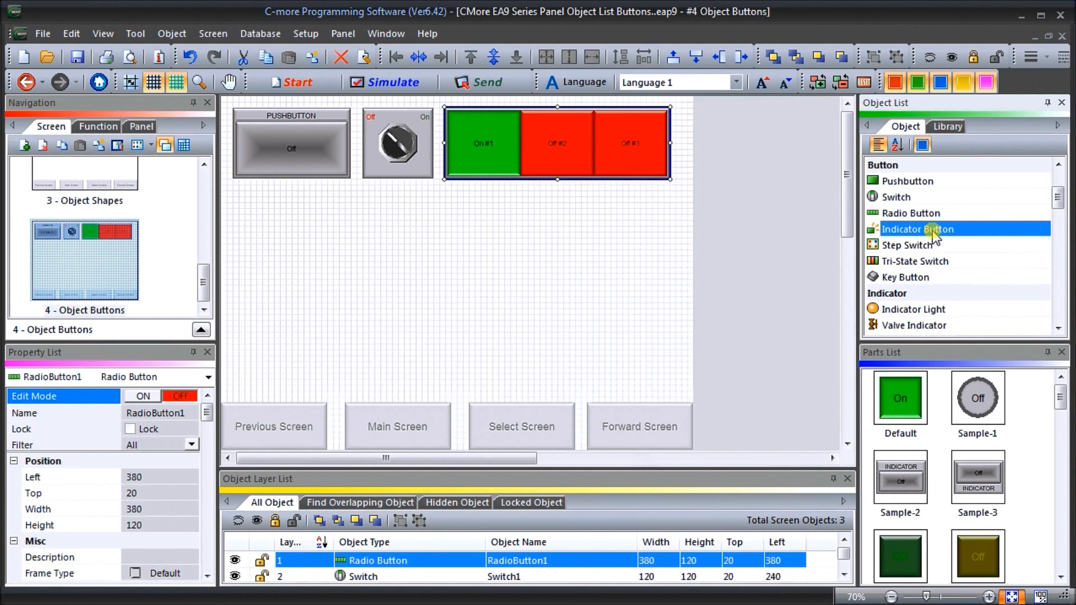
{"action": "left_click", "coordinate": [899, 552]}
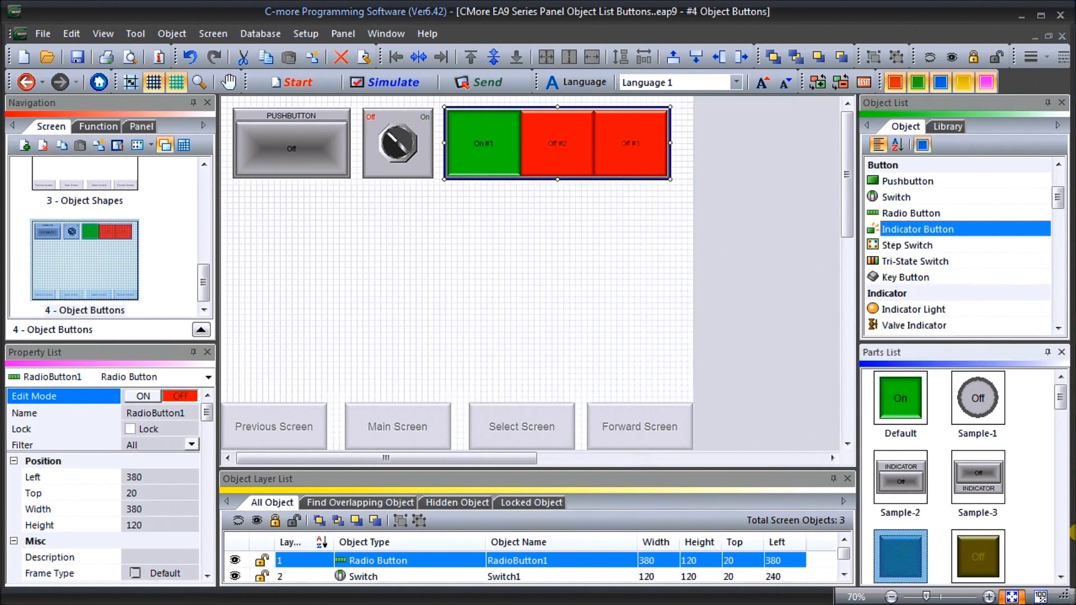
{"action": "left_click", "coordinate": [1061, 577]}
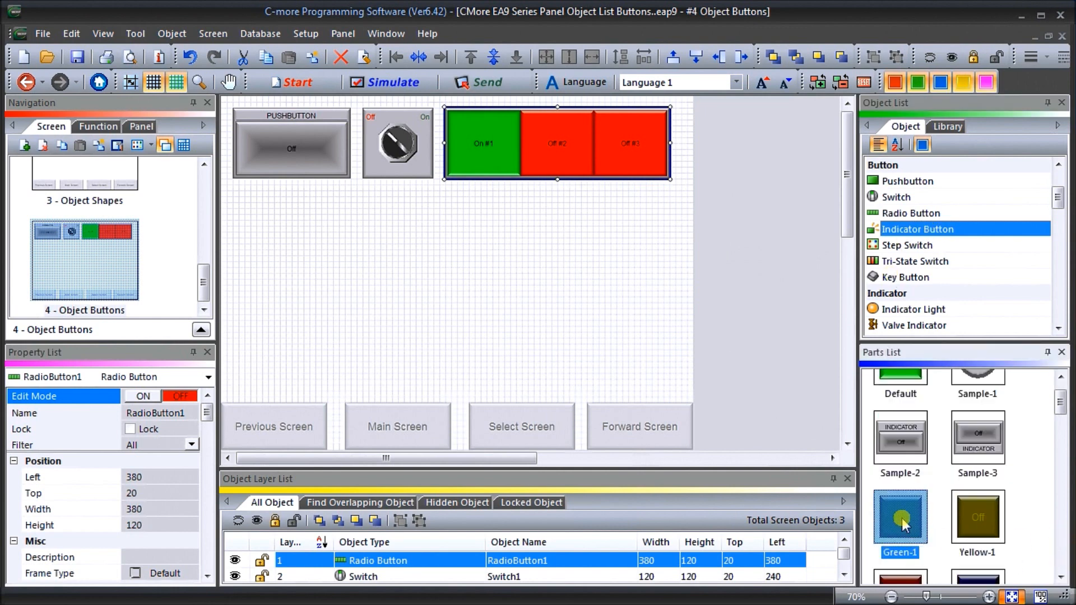
{"action": "left_click_drag", "start_coordinate": [903, 519], "coordinate": [270, 211]}
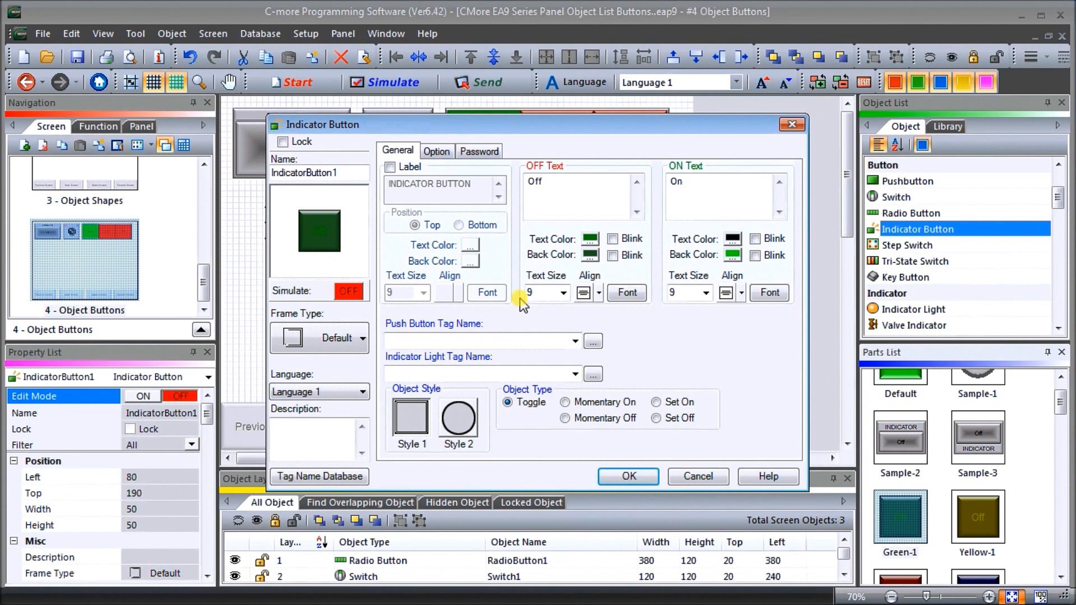
Step: Preview the indicator button's simulated states and review its visibility, sound, delay and password options
{"action": "left_click", "coordinate": [348, 291]}
{"action": "left_click", "coordinate": [349, 290]}
{"action": "left_click", "coordinate": [437, 152]}
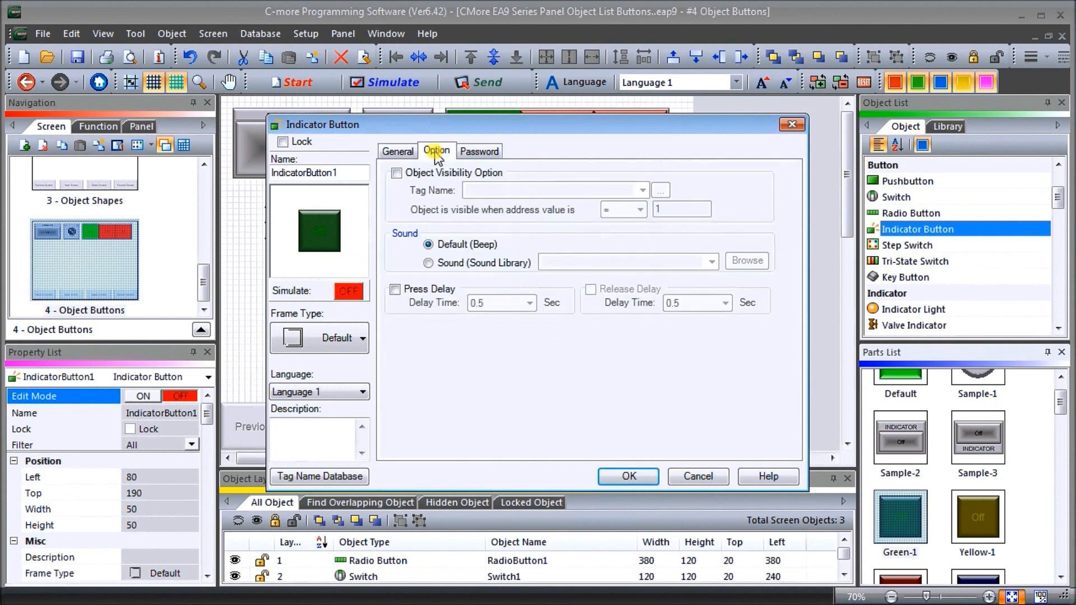
{"action": "left_click", "coordinate": [478, 151]}
{"action": "left_click", "coordinate": [397, 151]}
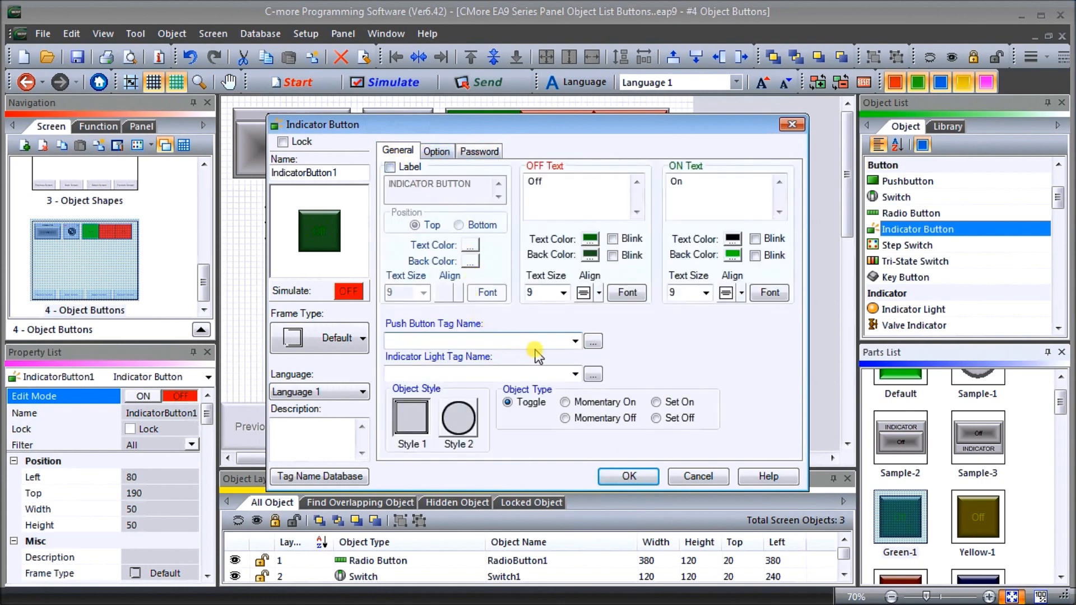
Step: Assign MC15 - INDICATOR BUTTON as both the push button tag and the indicator light tag of the indicator button
{"action": "left_click", "coordinate": [593, 342]}
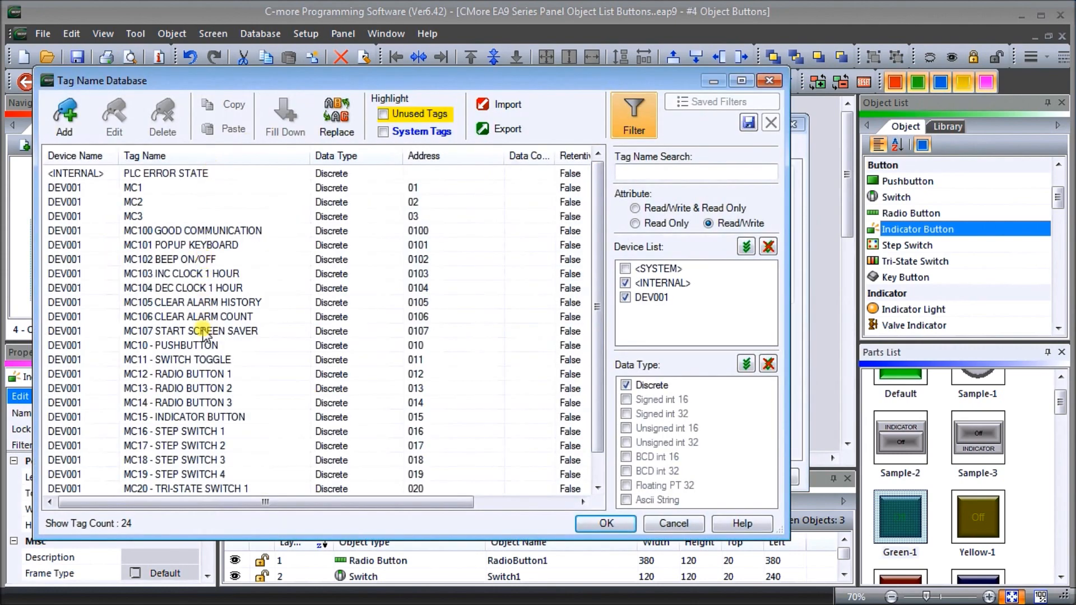
{"action": "left_click", "coordinate": [197, 417]}
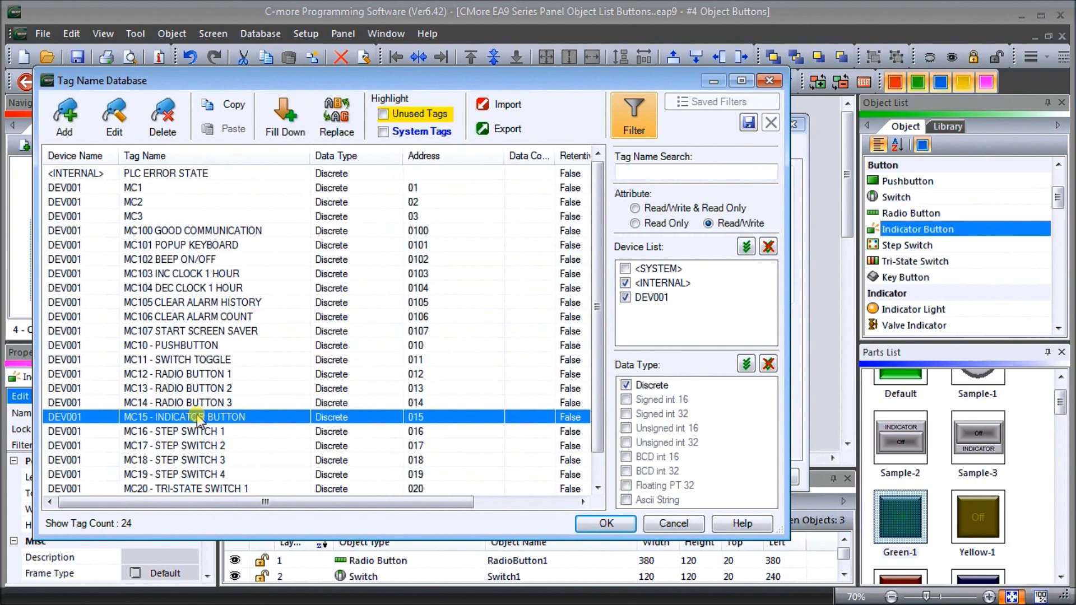
{"action": "left_click", "coordinate": [604, 523]}
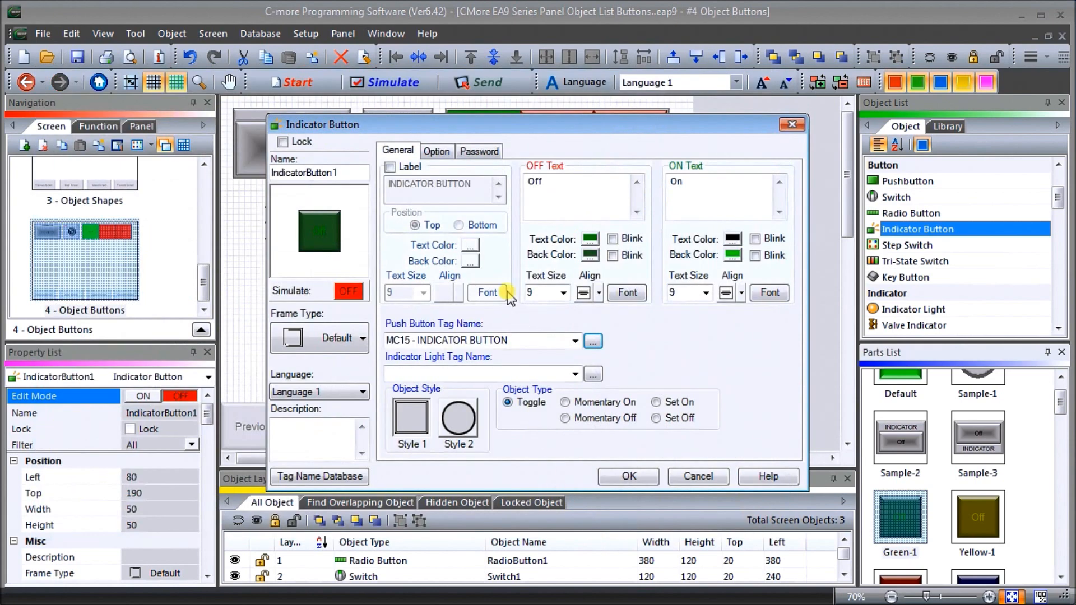
{"action": "left_click", "coordinate": [597, 378]}
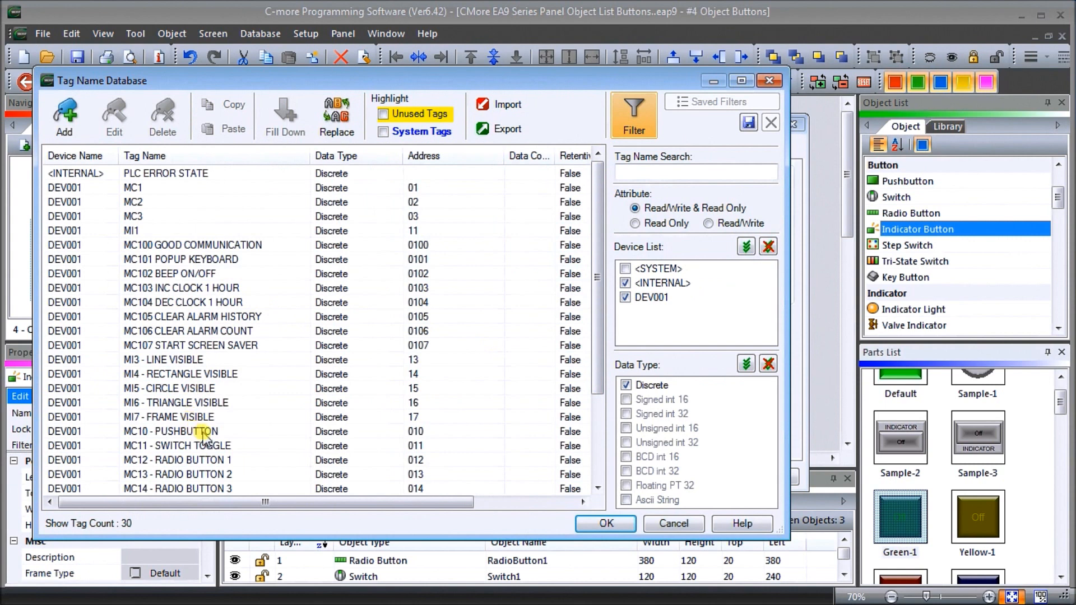
{"action": "left_click", "coordinate": [597, 488]}
{"action": "left_click", "coordinate": [597, 488]}
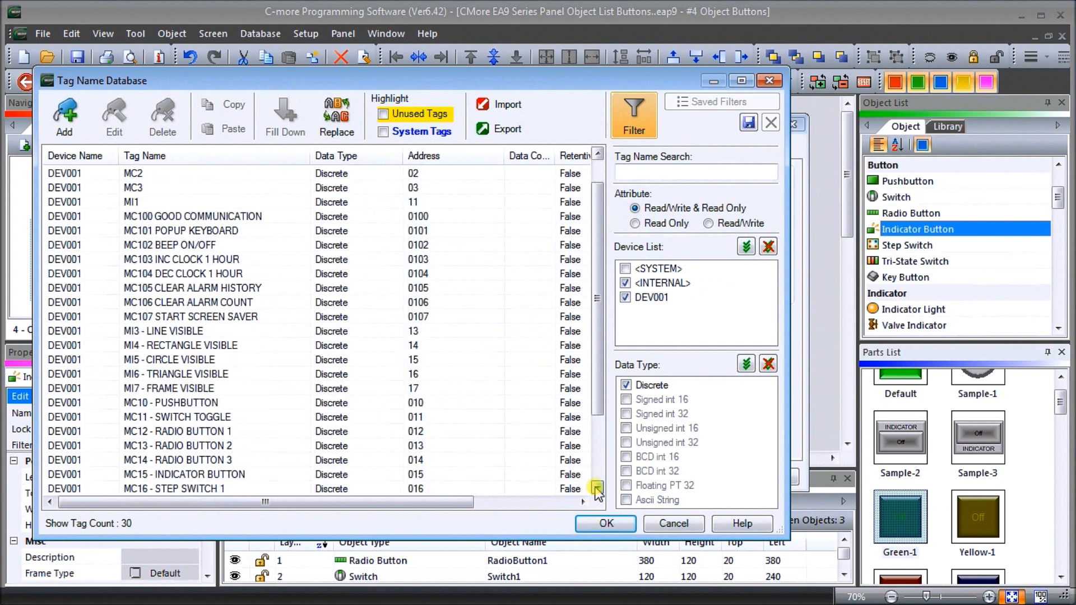
{"action": "left_click", "coordinate": [203, 474]}
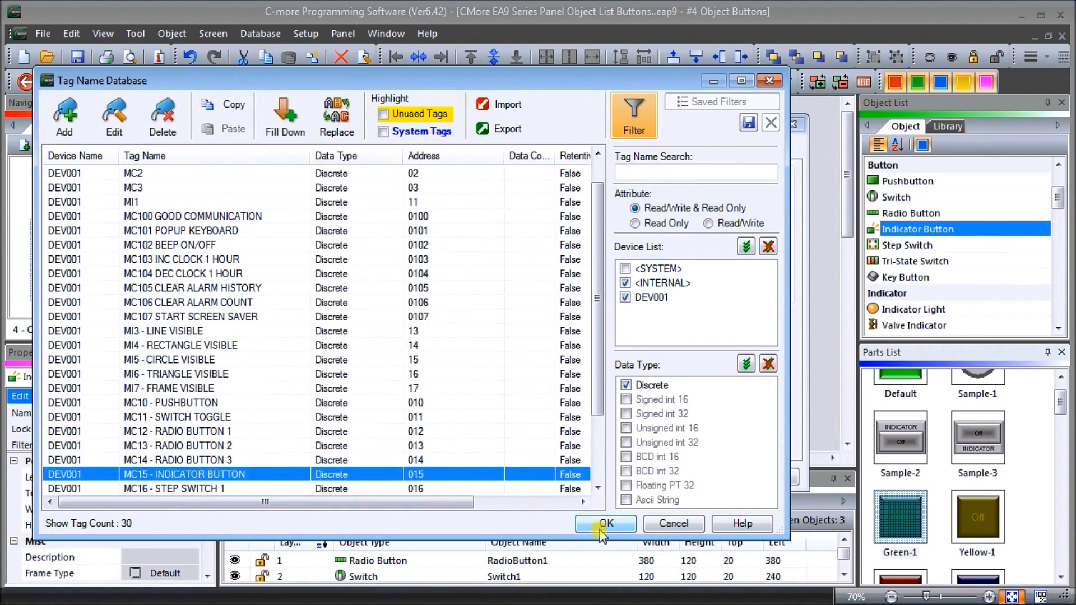
{"action": "left_click", "coordinate": [588, 524]}
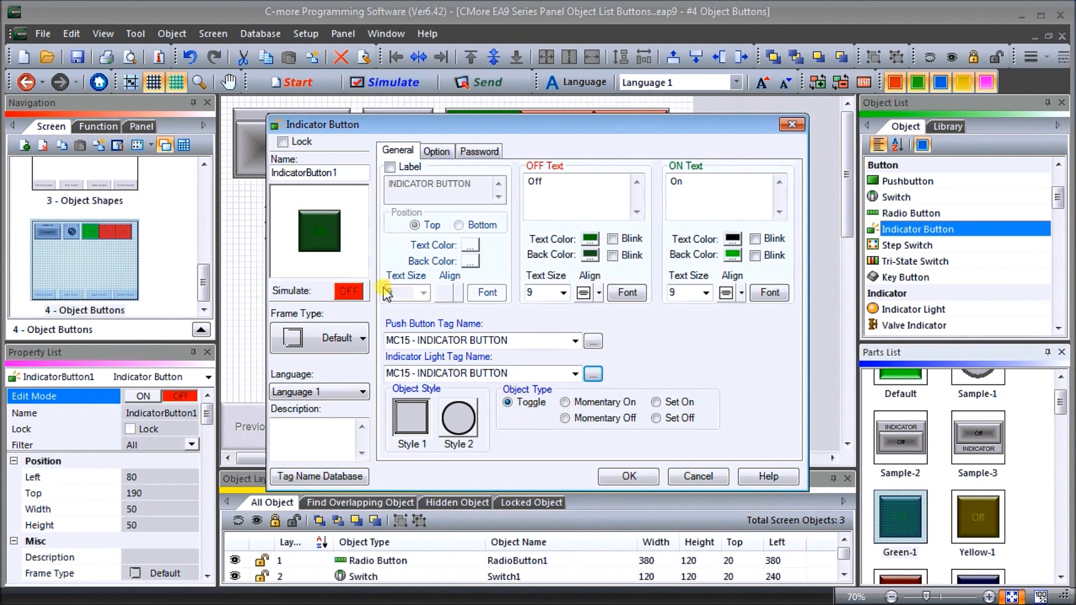
Step: Simulate the tagged indicator button's on and off states in its preview
{"action": "left_click", "coordinate": [350, 294]}
{"action": "left_click", "coordinate": [350, 296]}
{"action": "left_click", "coordinate": [350, 292]}
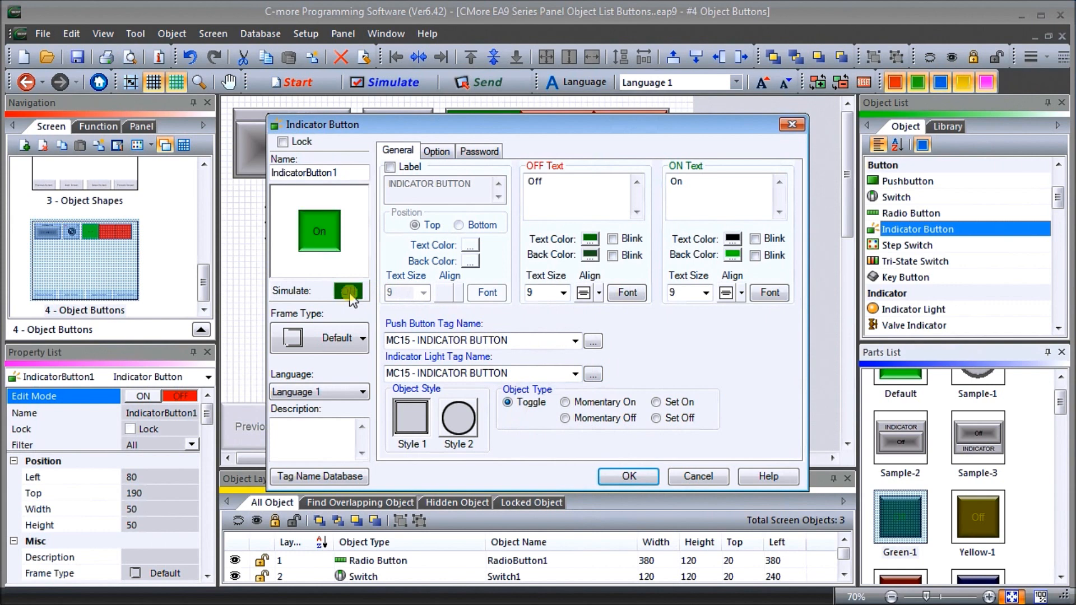
{"action": "left_click", "coordinate": [350, 293]}
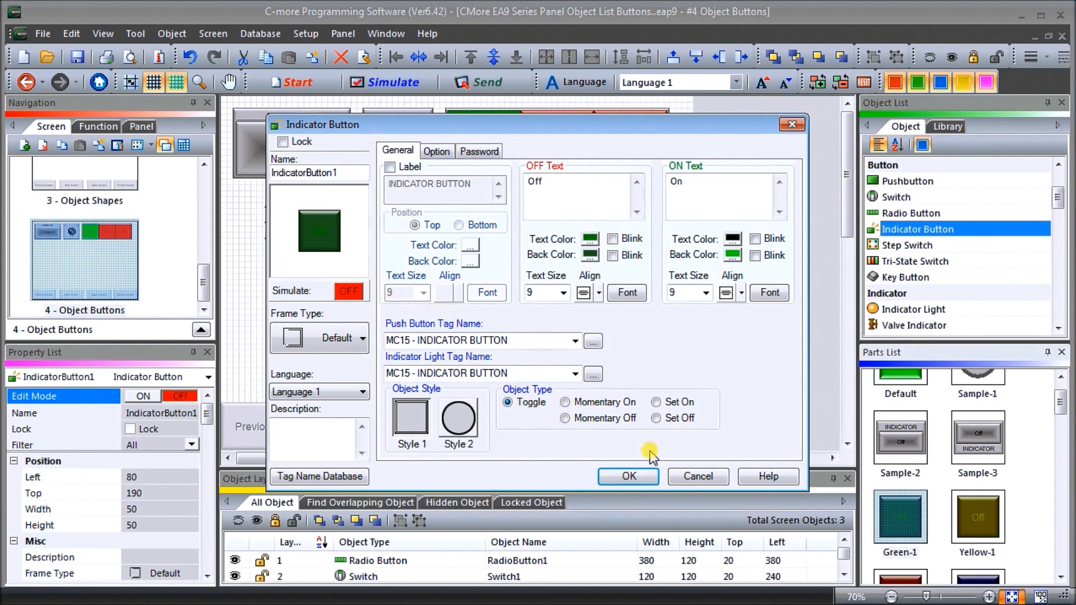
Step: Accept the indicator button's settings and fit it under the pushbutton at about left 20, top 170, about 200 wide by 110 high
{"action": "left_click", "coordinate": [629, 476]}
{"action": "left_click", "coordinate": [285, 224]}
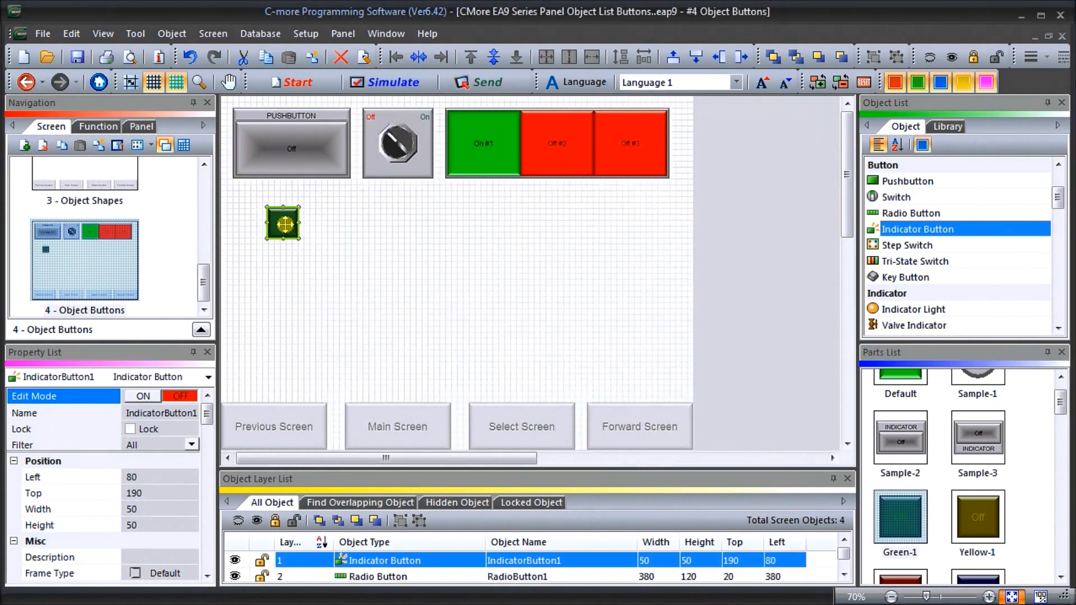
{"action": "left_click_drag", "start_coordinate": [284, 224], "coordinate": [352, 263]}
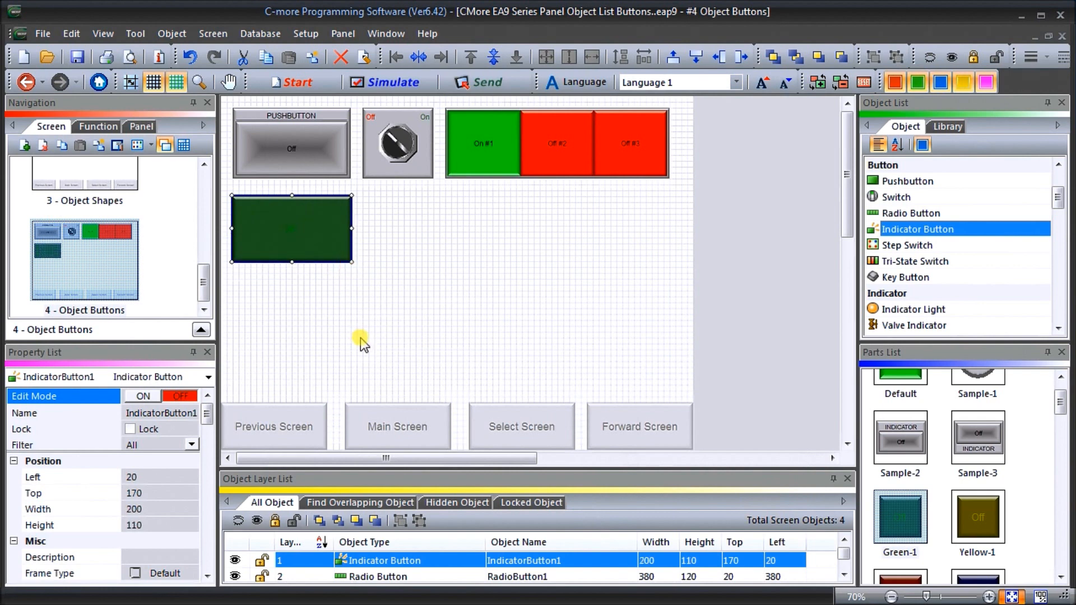
Step: Place a Default step switch beside the indicator button at about left 330, top 220
{"action": "left_click", "coordinate": [919, 247]}
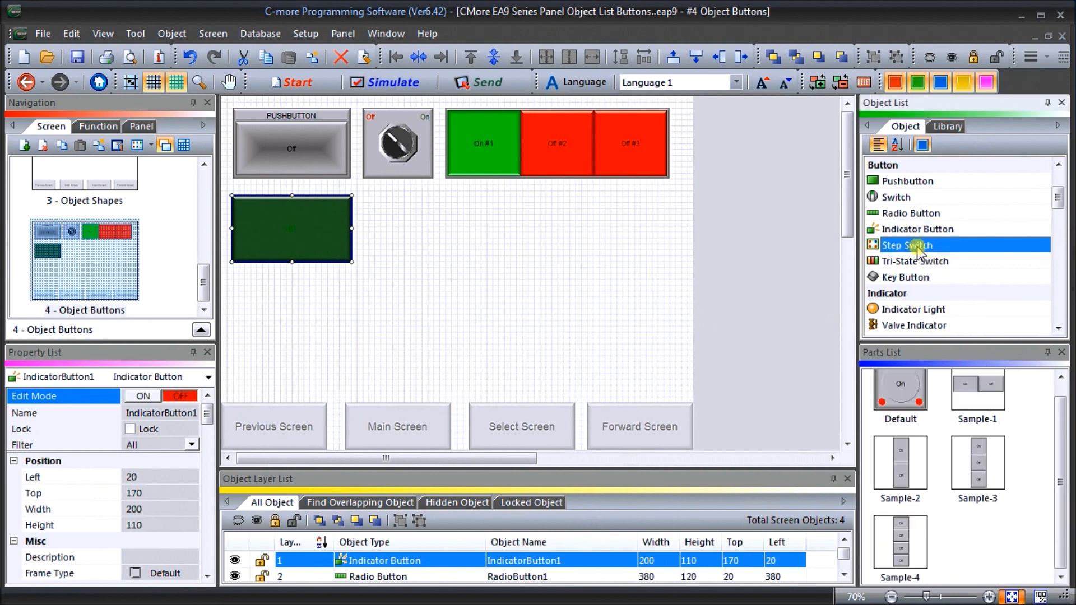
{"action": "left_click", "coordinate": [1059, 375]}
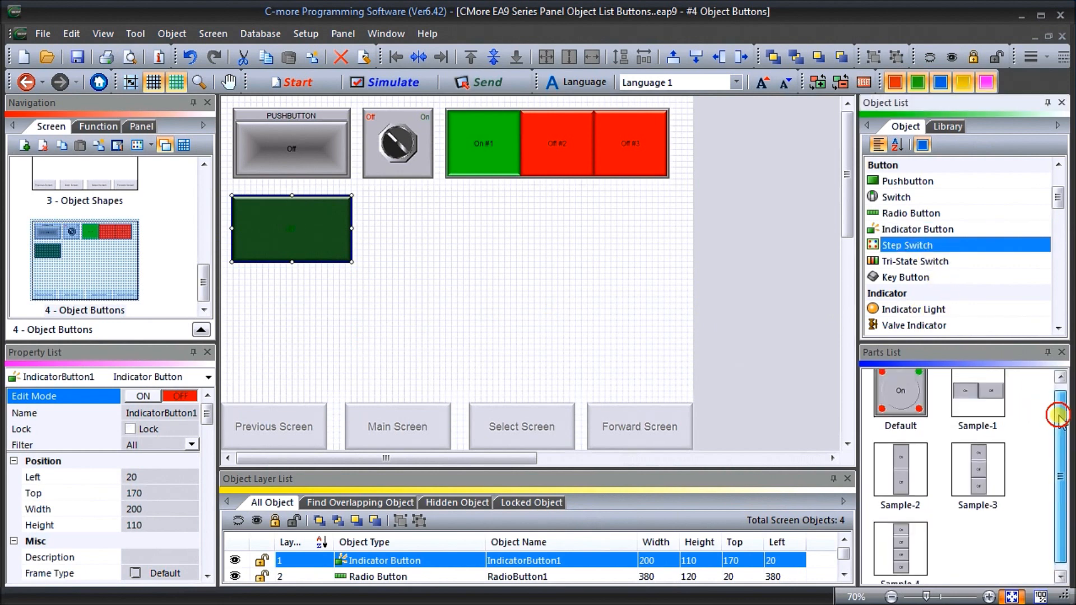
{"action": "left_click", "coordinate": [910, 411]}
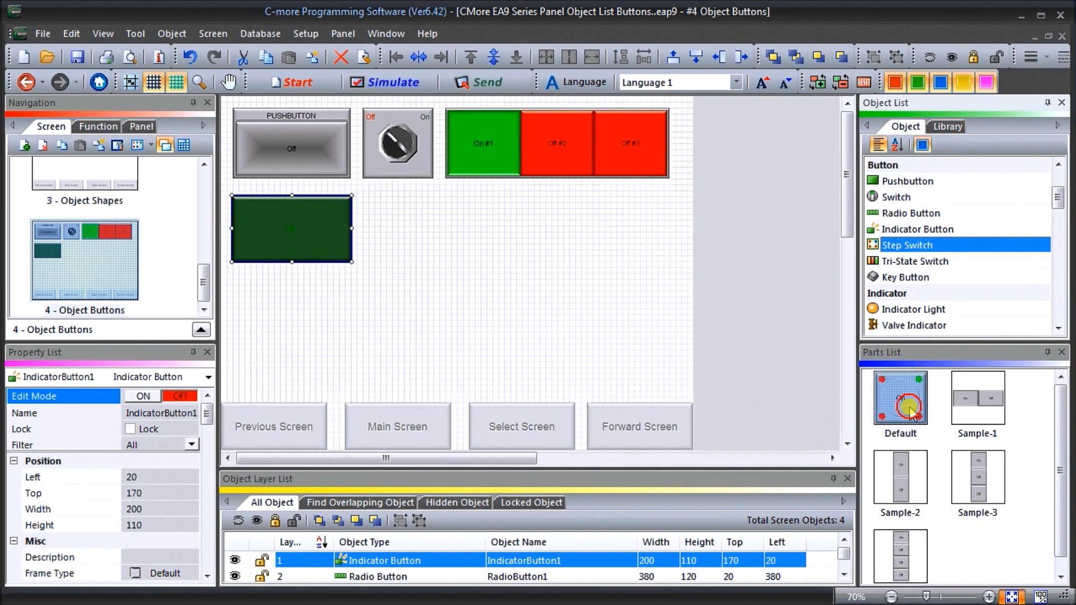
{"action": "left_click", "coordinate": [416, 225]}
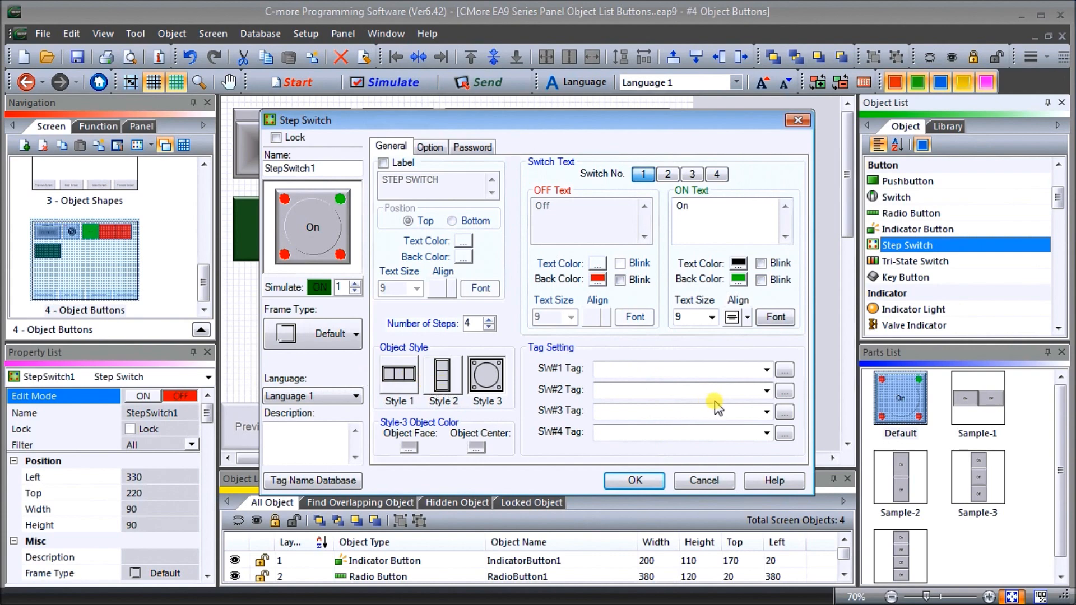
Step: Assign MC16 - STEP SWITCH 1, MC17 - STEP SWITCH 2, MC18 - STEP SWITCH 3 and MC19 - STEP SWITCH 4 to the step switch's tags 1 to 4
{"action": "left_click", "coordinate": [784, 370]}
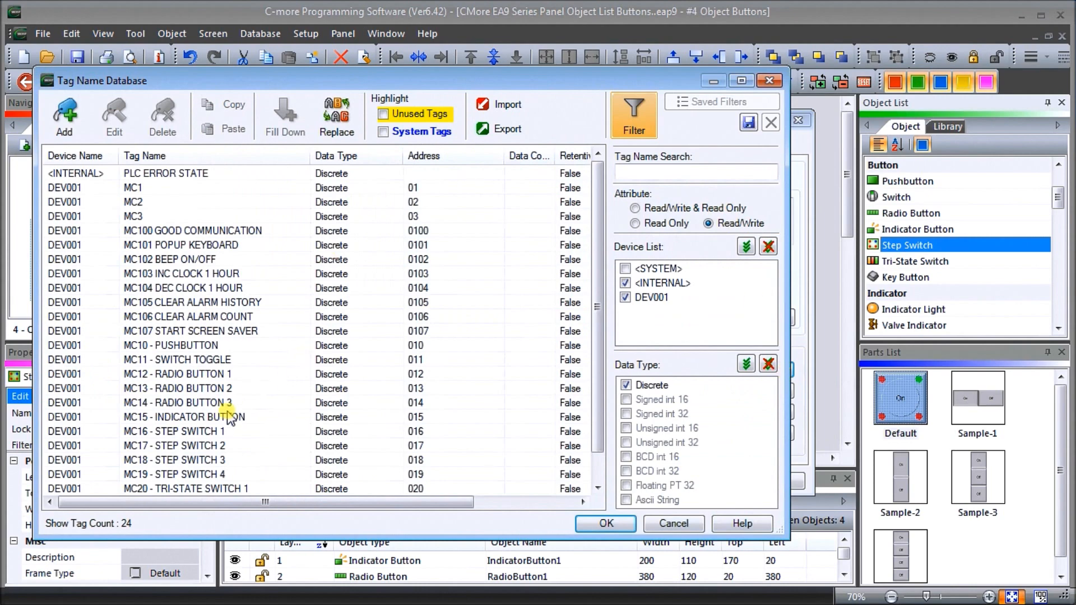
{"action": "left_click", "coordinate": [207, 431]}
{"action": "left_click", "coordinate": [595, 525]}
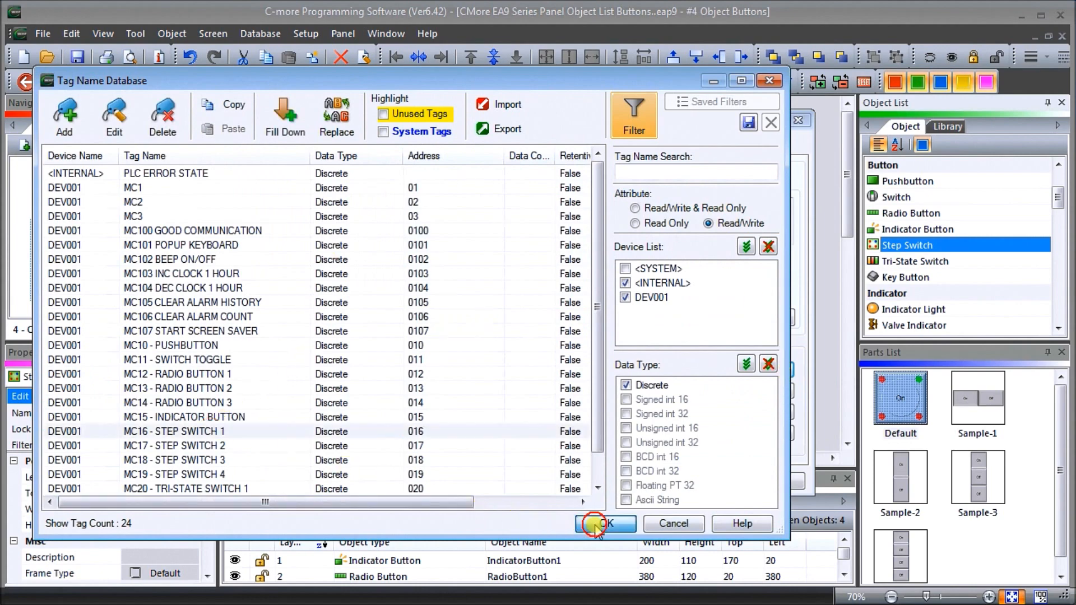
{"action": "left_click", "coordinate": [786, 390]}
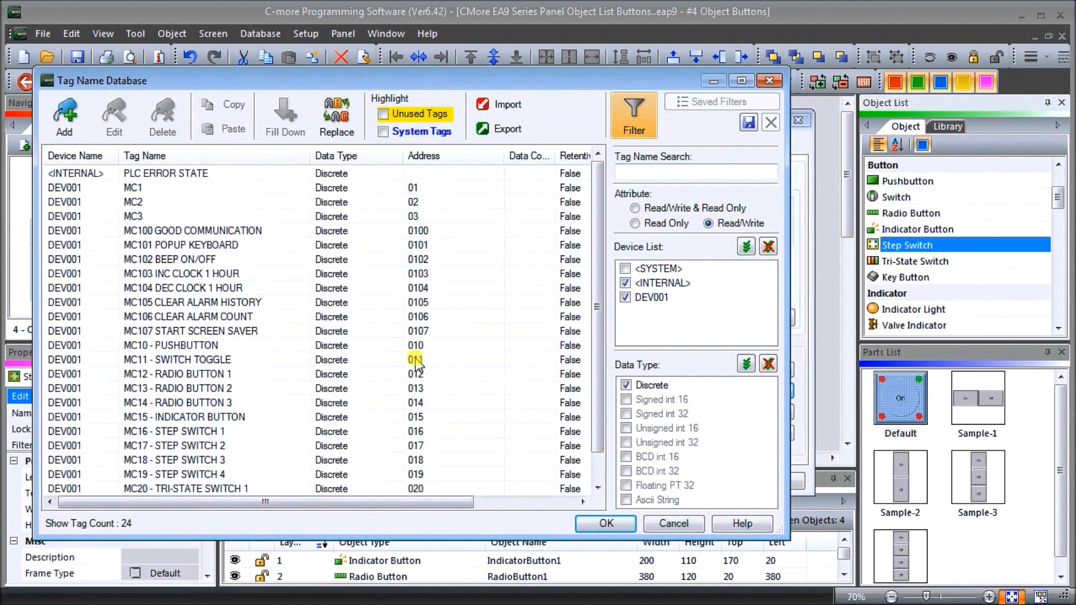
{"action": "left_click", "coordinate": [219, 447]}
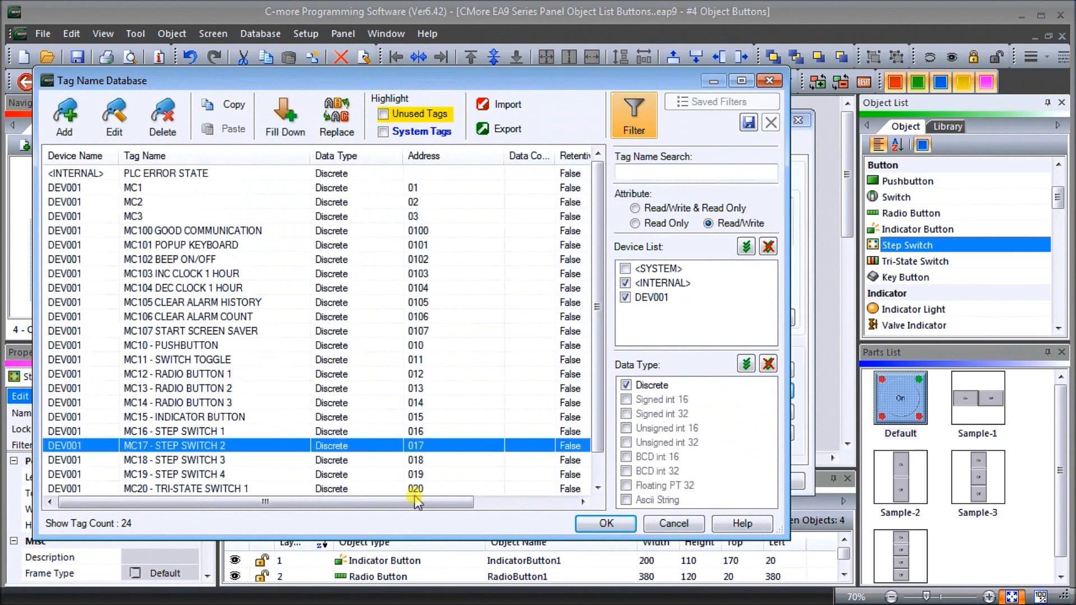
{"action": "left_click", "coordinate": [595, 524]}
{"action": "left_click", "coordinate": [790, 421]}
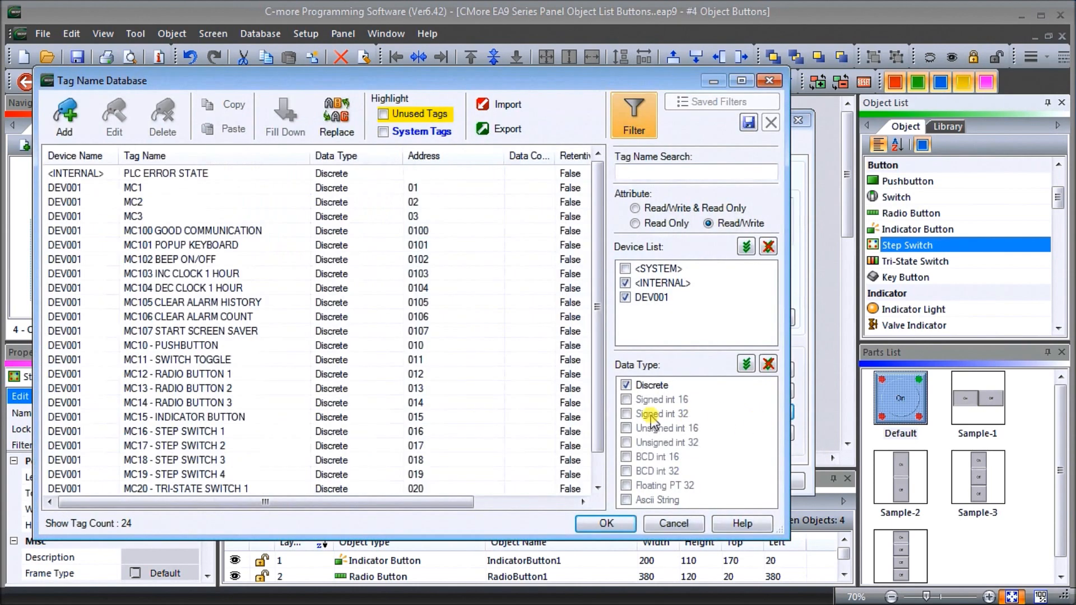
{"action": "left_click", "coordinate": [230, 461]}
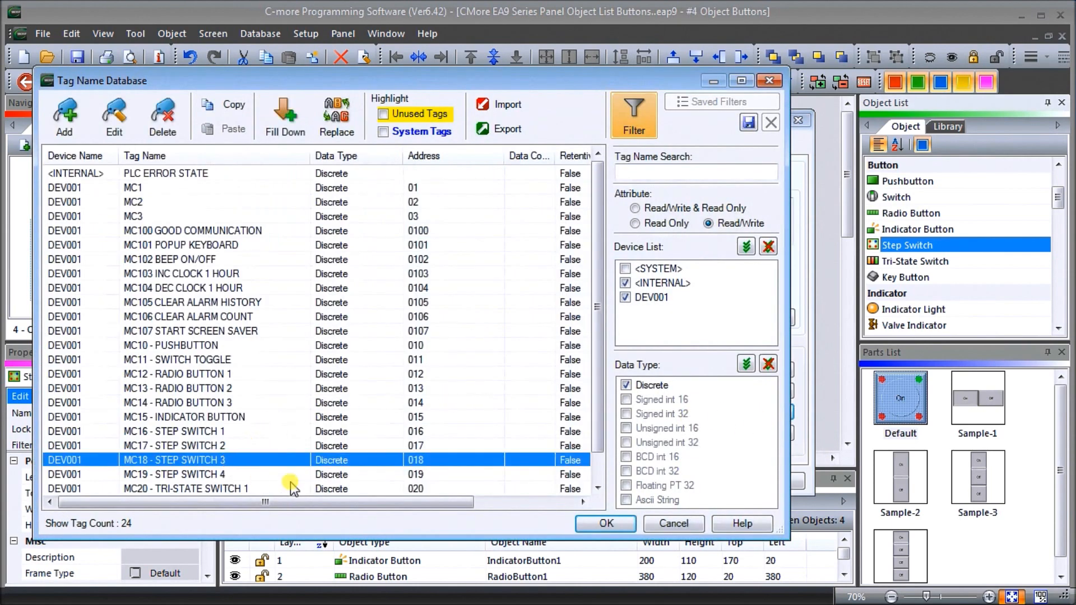
{"action": "left_click", "coordinate": [587, 525]}
{"action": "left_click", "coordinate": [786, 435]}
{"action": "left_click", "coordinate": [231, 474]}
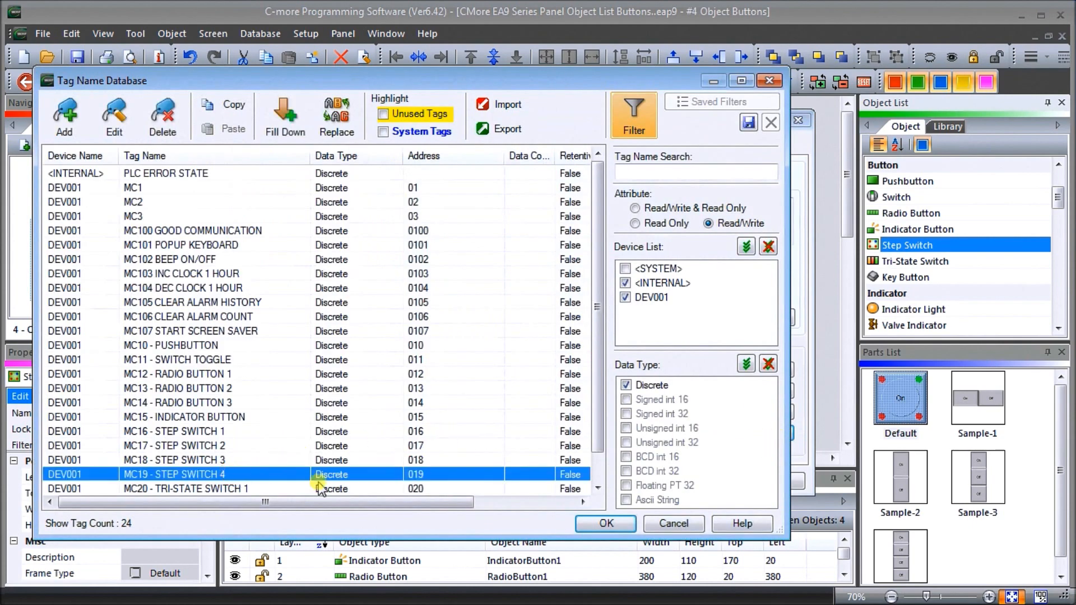
{"action": "left_click", "coordinate": [586, 526]}
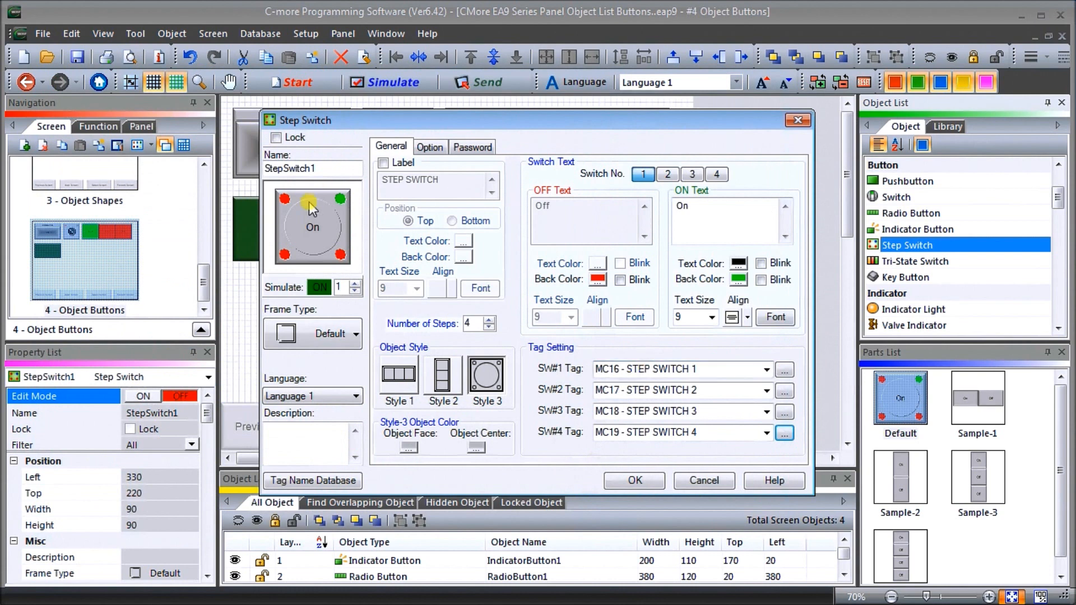
Step: Simulate the step switch's four positions in its preview to examine how each step's indicator lights
{"action": "left_click", "coordinate": [318, 288]}
{"action": "left_click", "coordinate": [319, 288]}
{"action": "left_click", "coordinate": [355, 285]}
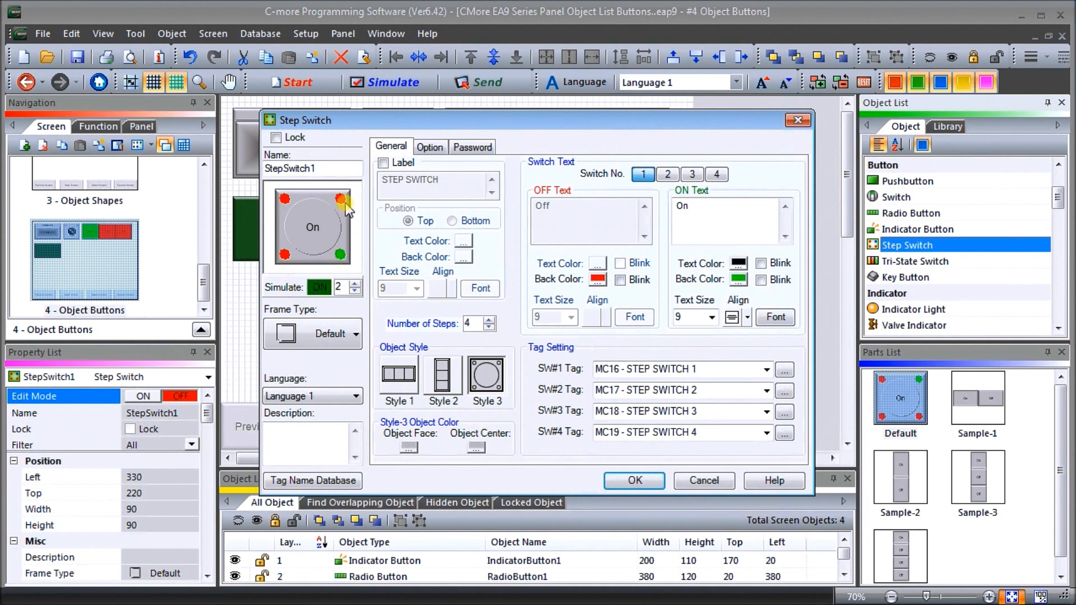
{"action": "left_click", "coordinate": [355, 285]}
{"action": "left_click", "coordinate": [324, 288]}
{"action": "left_click", "coordinate": [354, 284]}
{"action": "left_click", "coordinate": [325, 289]}
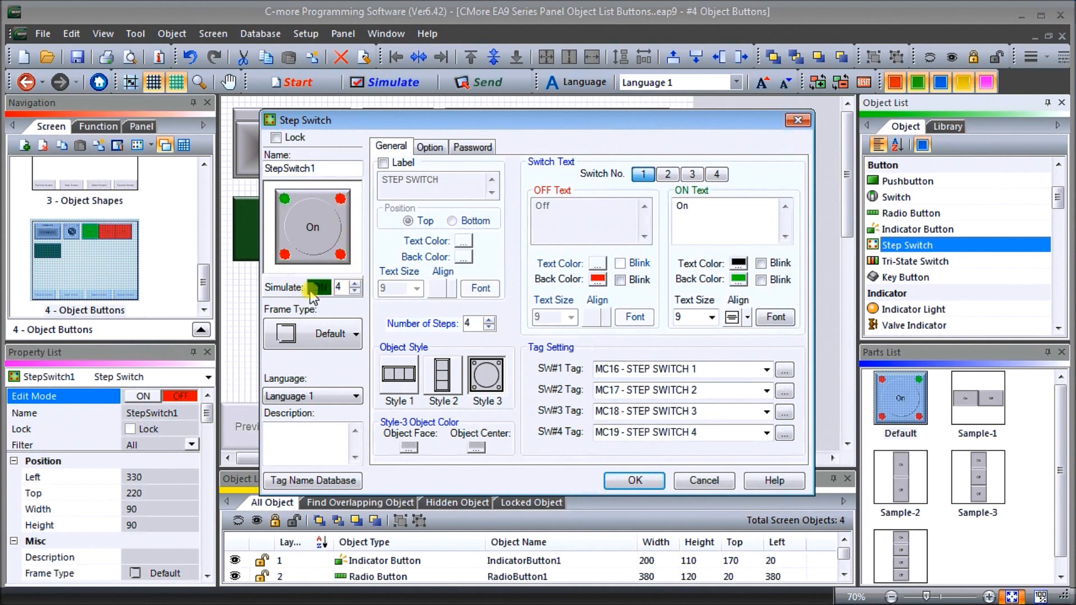
{"action": "left_click", "coordinate": [355, 291]}
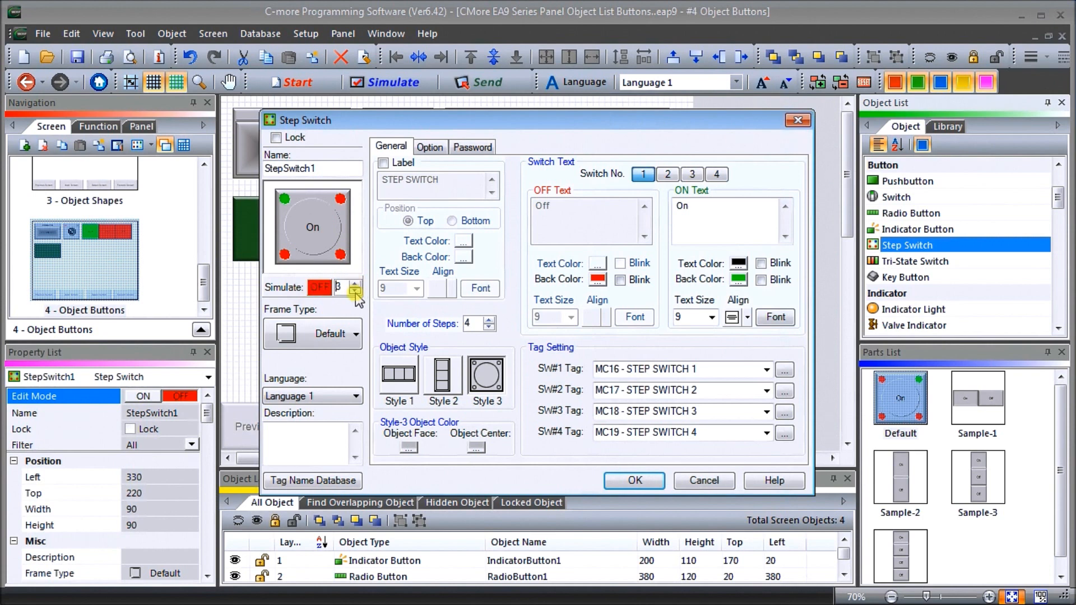
{"action": "left_click", "coordinate": [321, 289]}
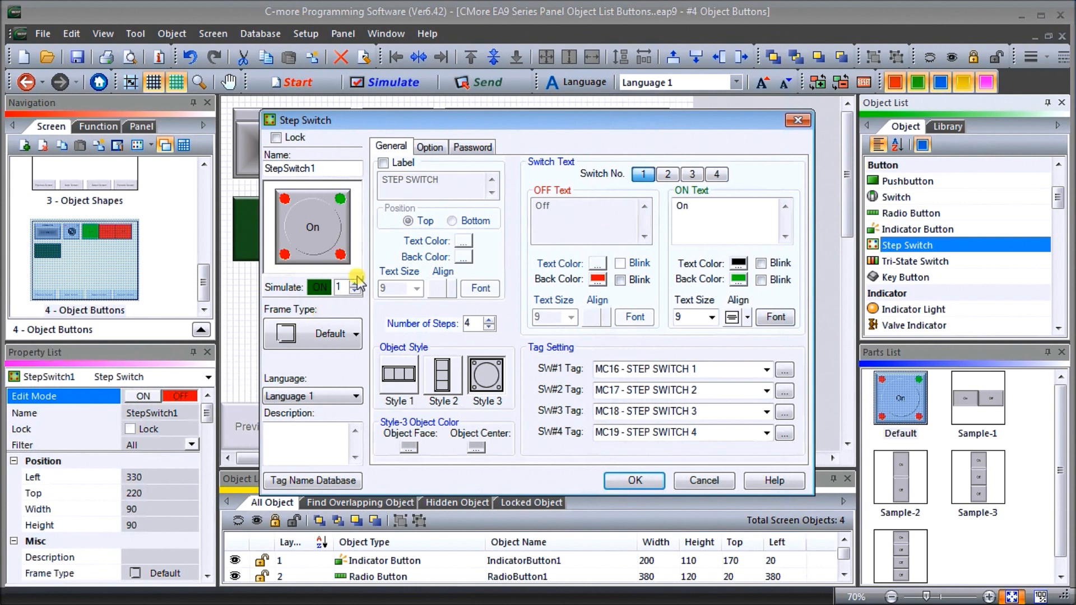
Step: Review the step switch's option and password settings, accept them, and fit it at about left 250, top 170, about 160 wide by 140 high
{"action": "left_click", "coordinate": [429, 147]}
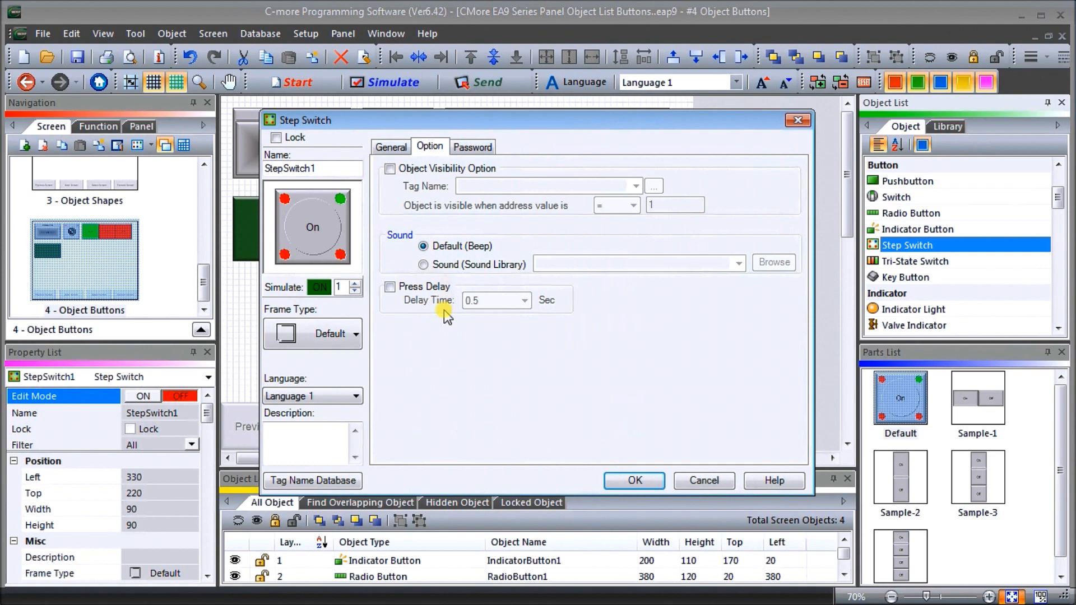
{"action": "left_click", "coordinate": [476, 148]}
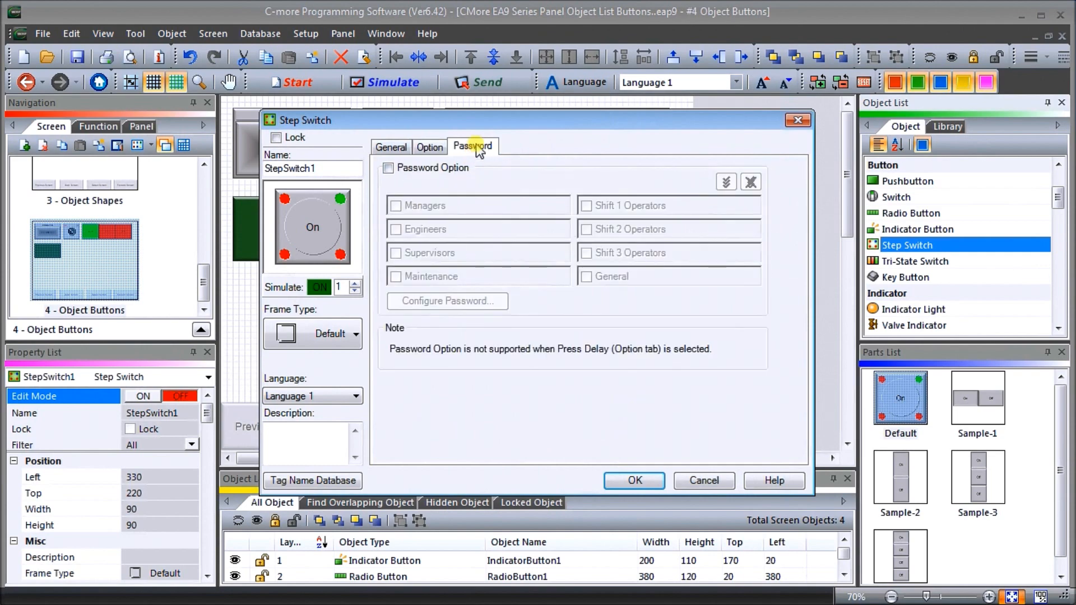
{"action": "left_click", "coordinate": [391, 146]}
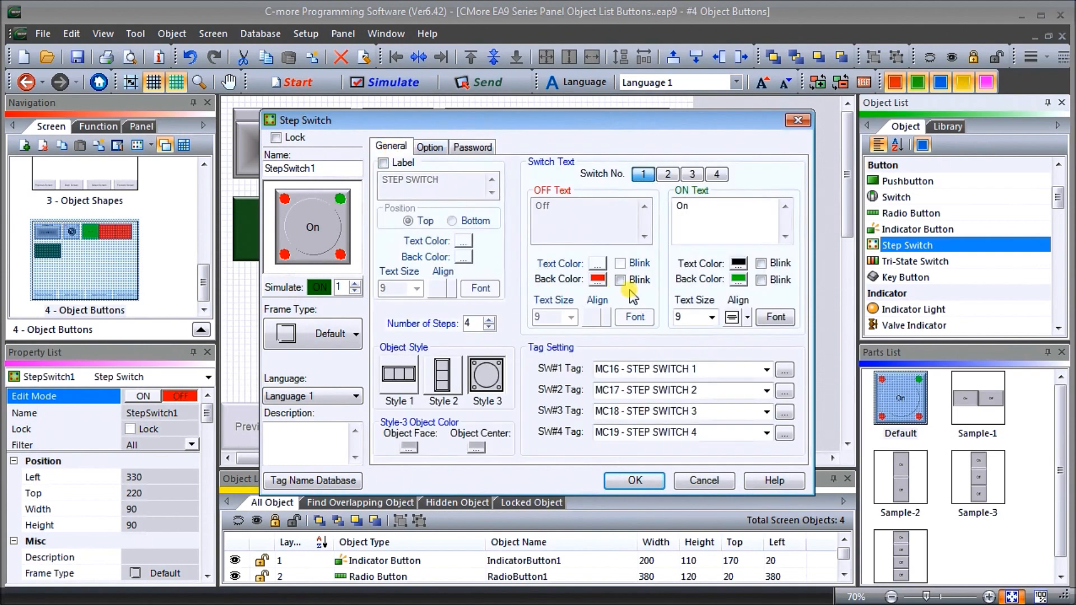
{"action": "left_click", "coordinate": [635, 482]}
{"action": "mouse_move", "coordinate": [457, 264]}
{"action": "left_mouse_down"}
{"action": "mouse_move", "coordinate": [409, 233]}
{"action": "mouse_move", "coordinate": [463, 281]}
{"action": "left_mouse_up"}
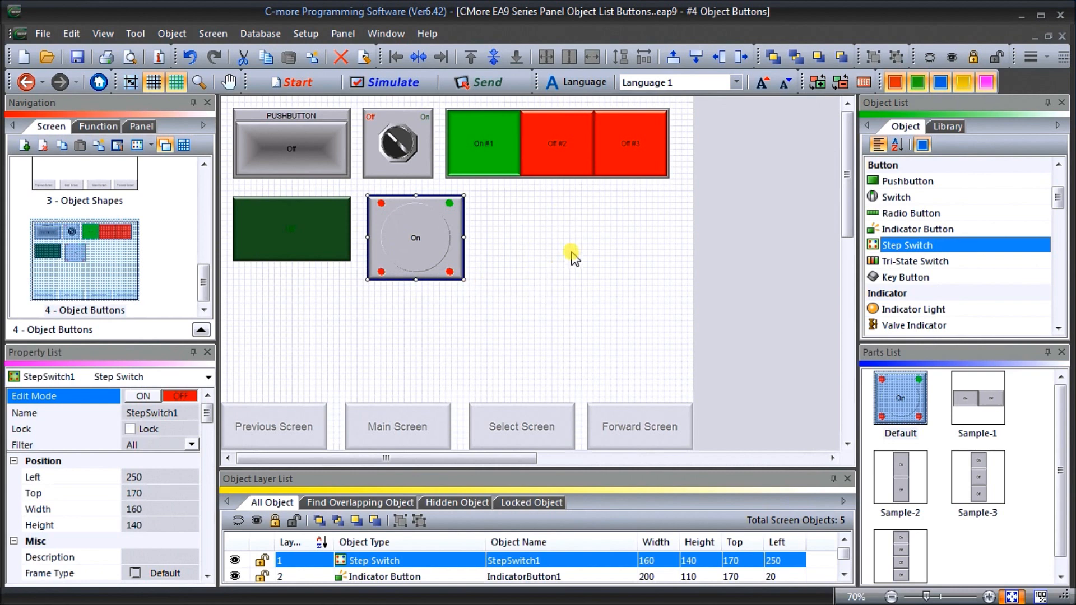
Step: Place a Style-4 tri-state switch in the empty area beside the step switch at about left 630, top 290
{"action": "left_click", "coordinate": [911, 264]}
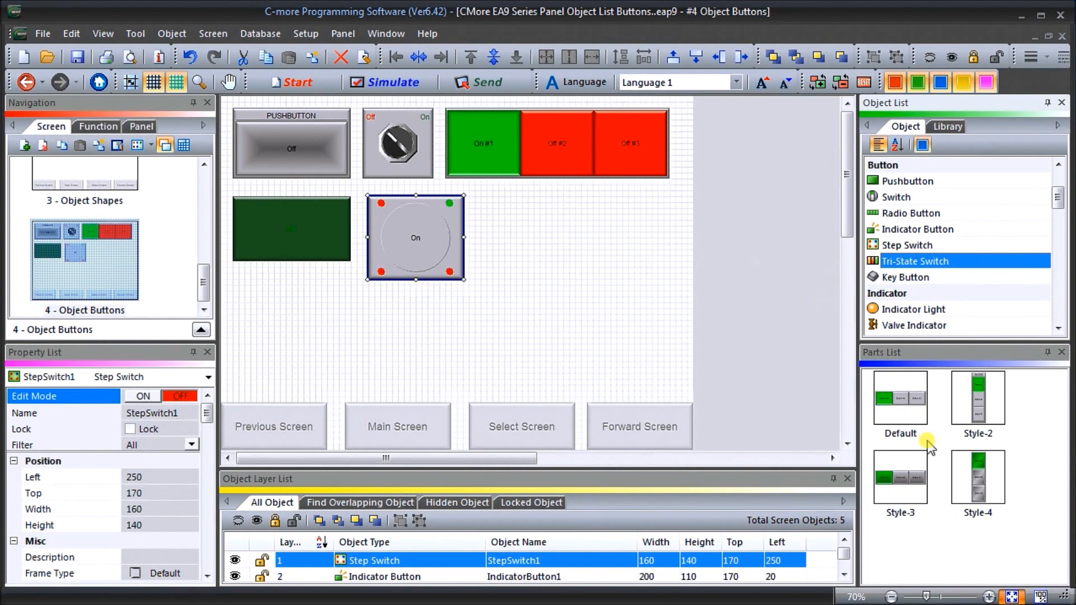
{"action": "left_click", "coordinate": [978, 487]}
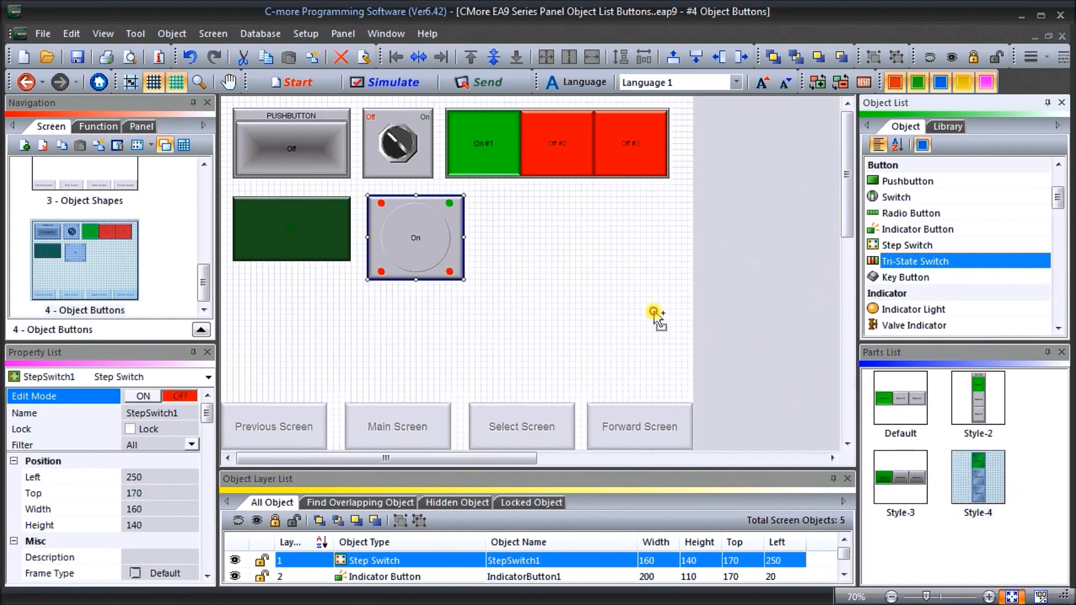
{"action": "left_click", "coordinate": [593, 270]}
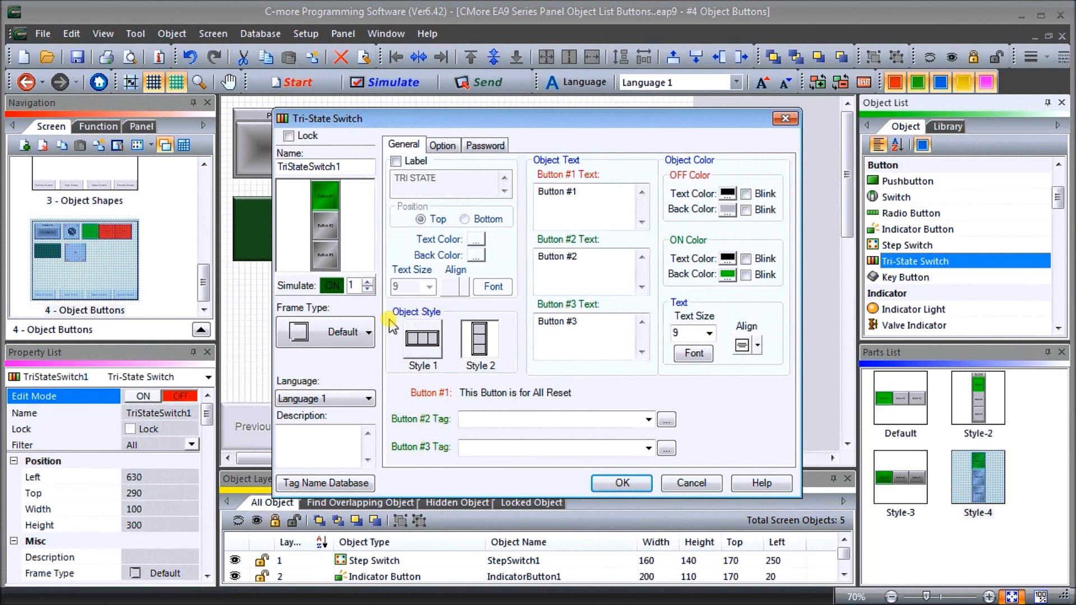
Step: Simulate the tri-state switch's three positions in its preview to examine how each button lights
{"action": "left_click", "coordinate": [368, 283]}
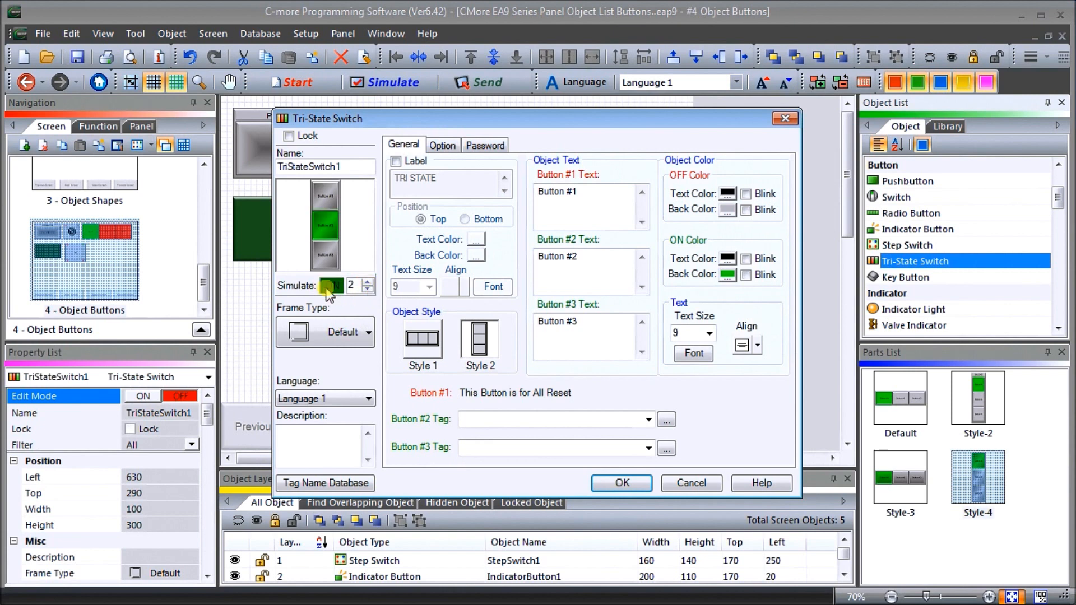
{"action": "left_click", "coordinate": [367, 283]}
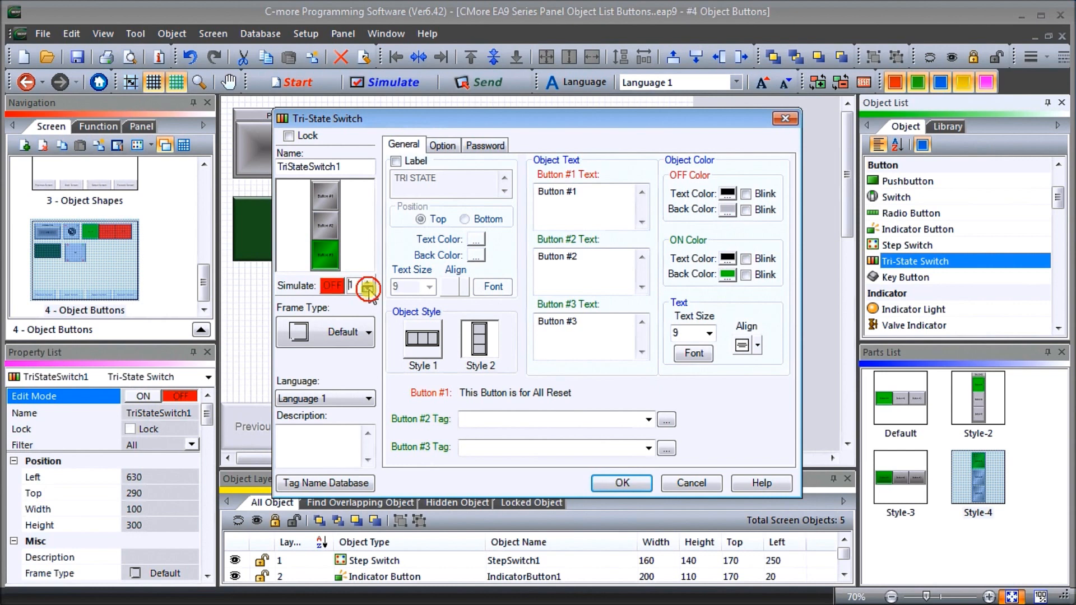
{"action": "left_click", "coordinate": [368, 283]}
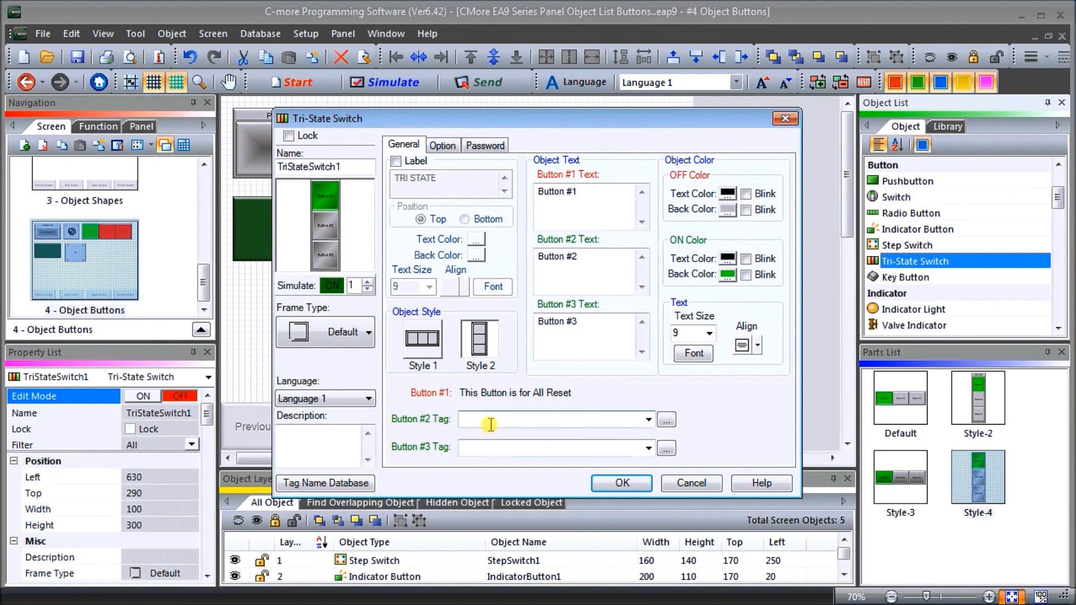
Step: Assign MC20 - TRI-STATE SWITCH 1 to the tri-state switch's button 2 tag and MC21 - TRI-STATE SWITCH 2 to its button 3 tag
{"action": "left_click", "coordinate": [667, 421]}
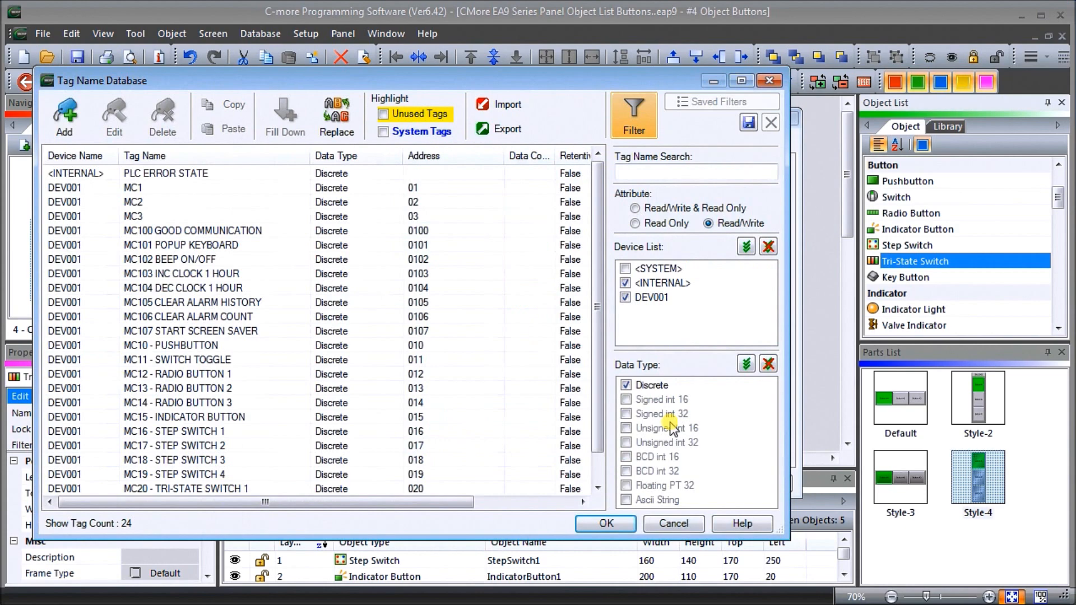
{"action": "scroll", "coordinate": [603, 406], "scroll_direction": "down", "scroll_amount": 1}
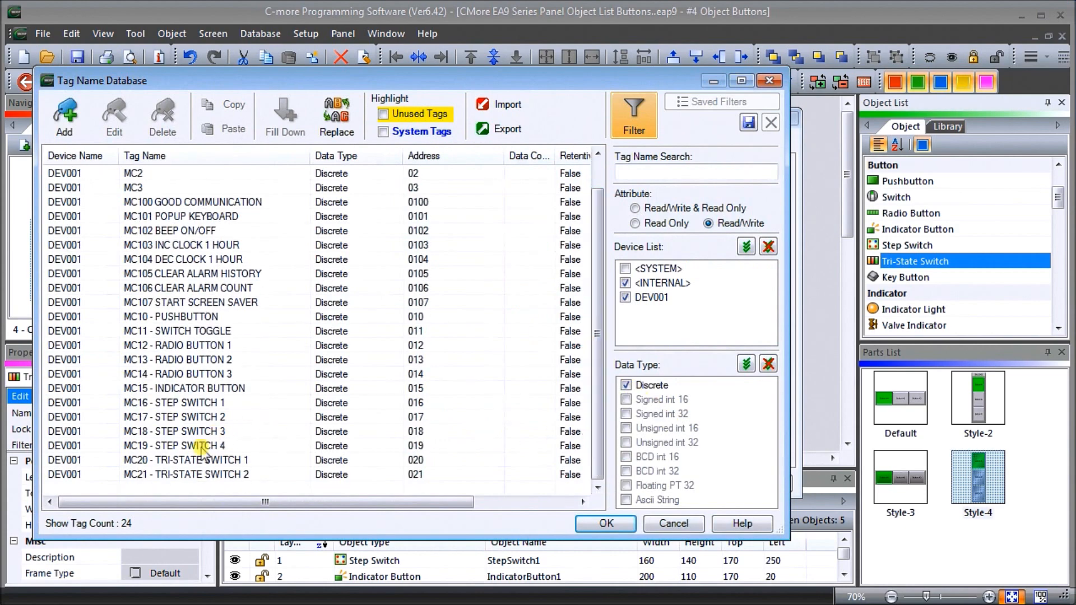
{"action": "left_click", "coordinate": [198, 461]}
{"action": "left_click", "coordinate": [607, 524]}
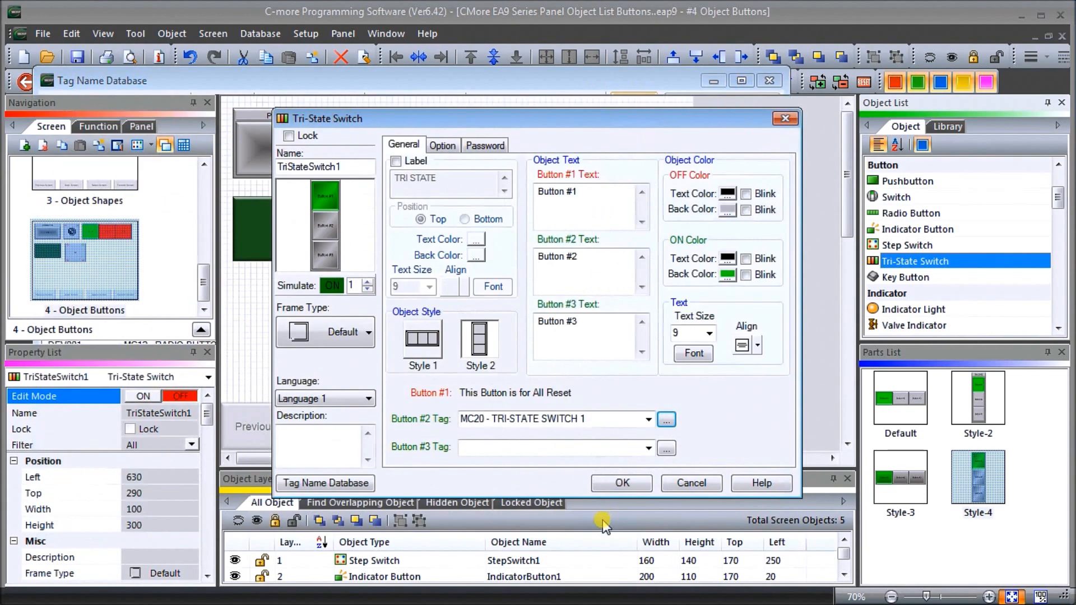
{"action": "left_click", "coordinate": [668, 450]}
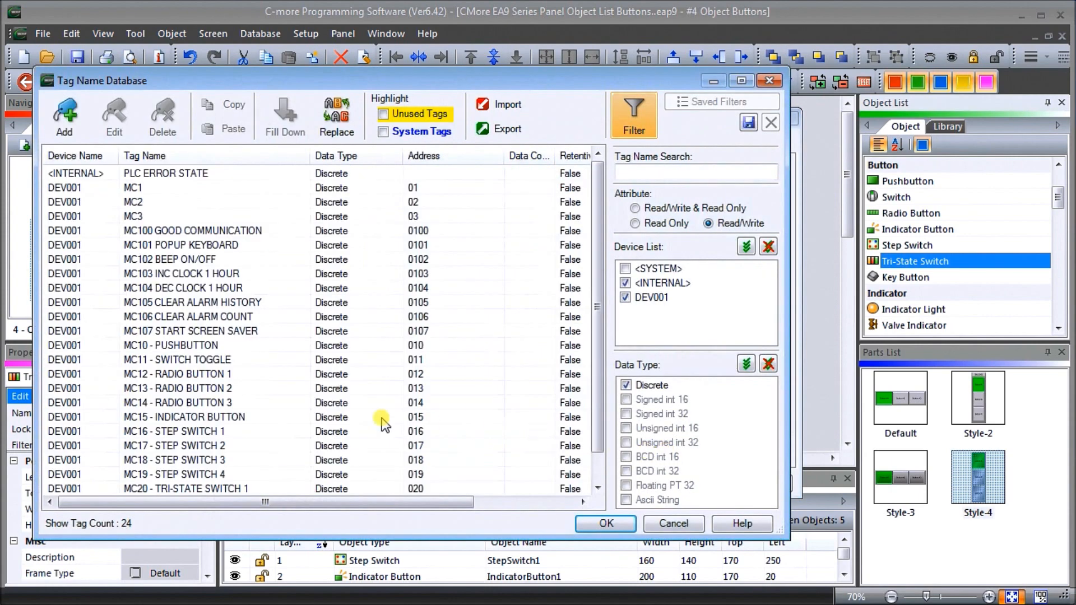
{"action": "left_click_drag", "start_coordinate": [597, 447], "coordinate": [570, 486]}
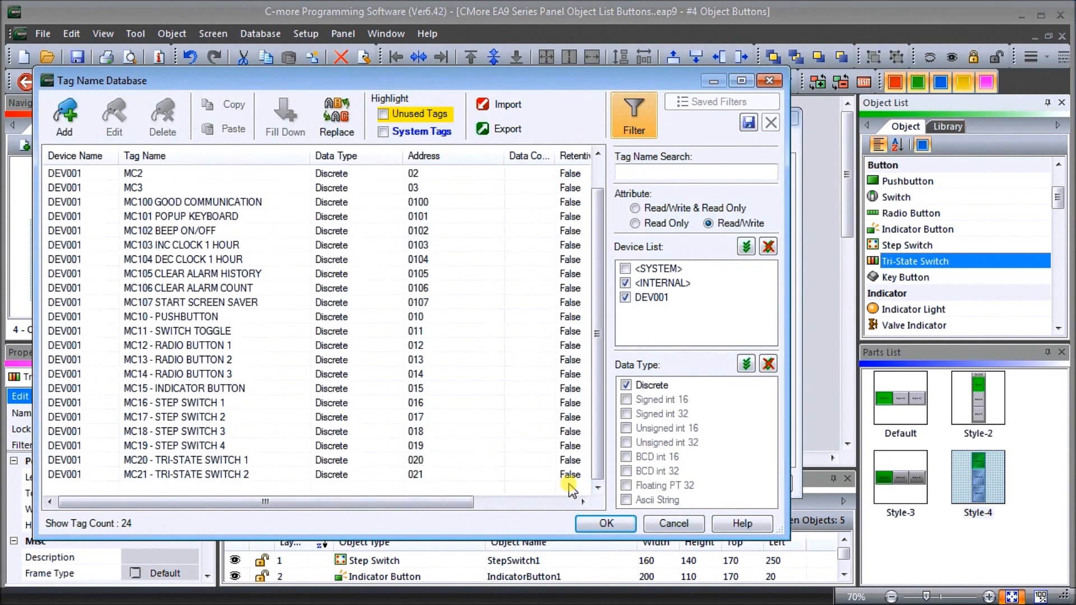
{"action": "left_click", "coordinate": [162, 474]}
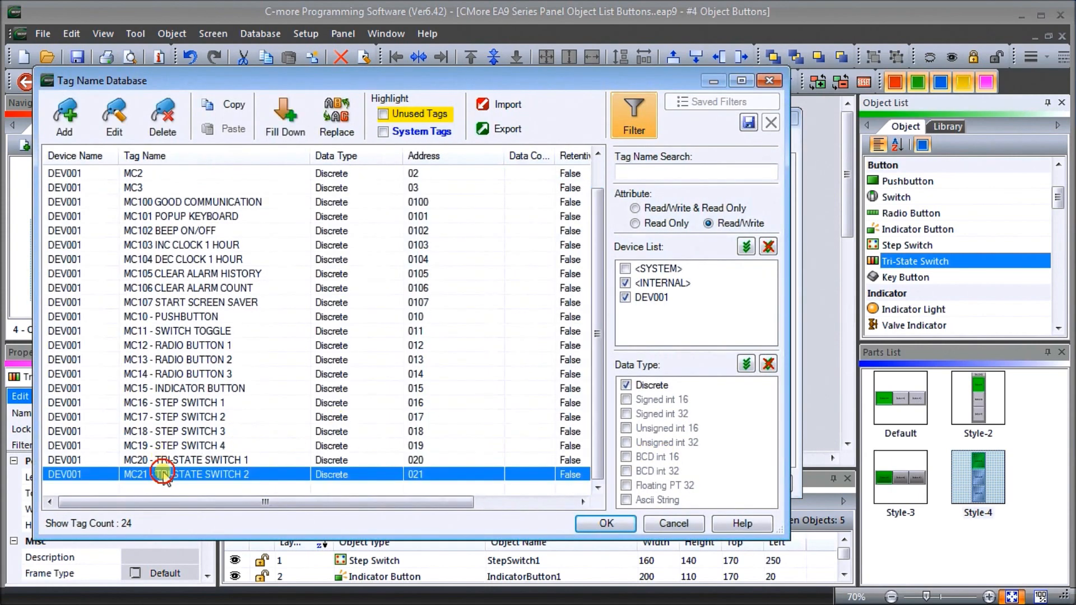
{"action": "left_click", "coordinate": [605, 523]}
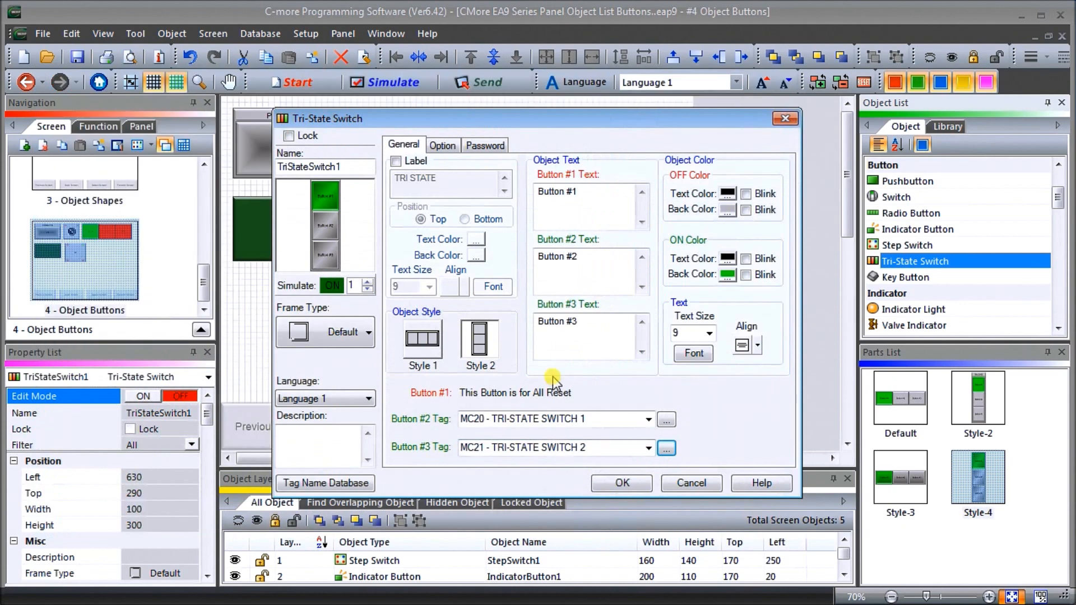
Step: Review the tri-state switch's option and password settings, accept them, and fit it at about left 480, top 170, about 280 wide by 300 high
{"action": "left_click", "coordinate": [443, 145]}
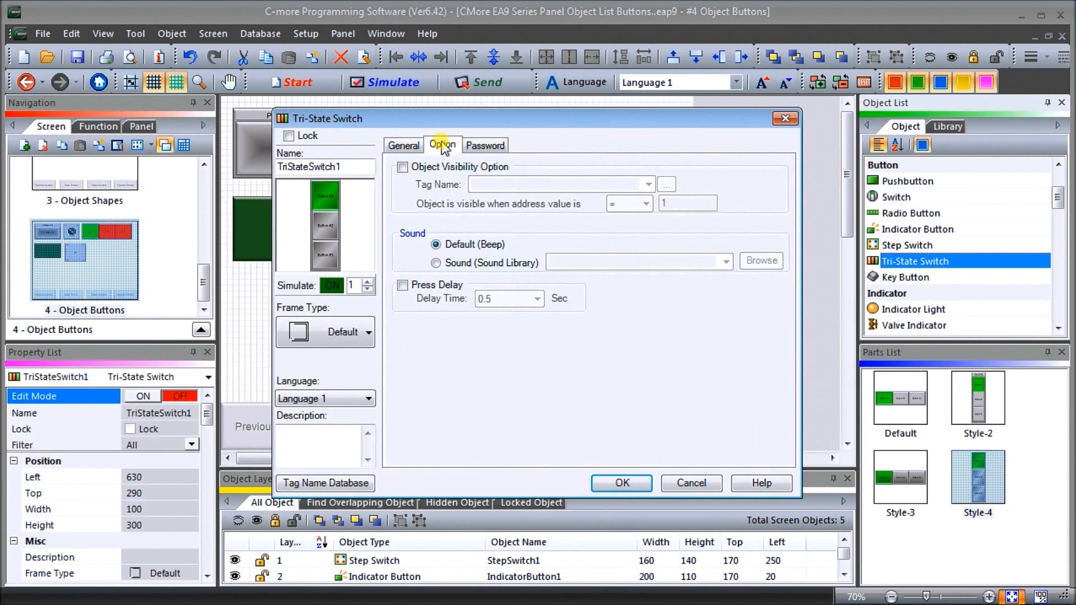
{"action": "left_click", "coordinate": [484, 145]}
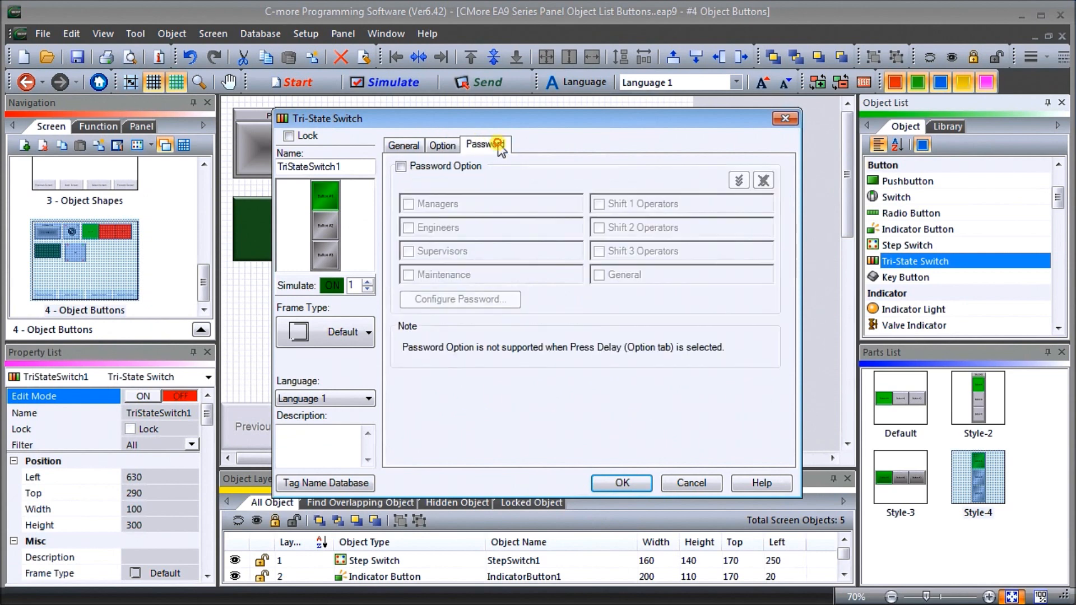
{"action": "left_click", "coordinate": [401, 144]}
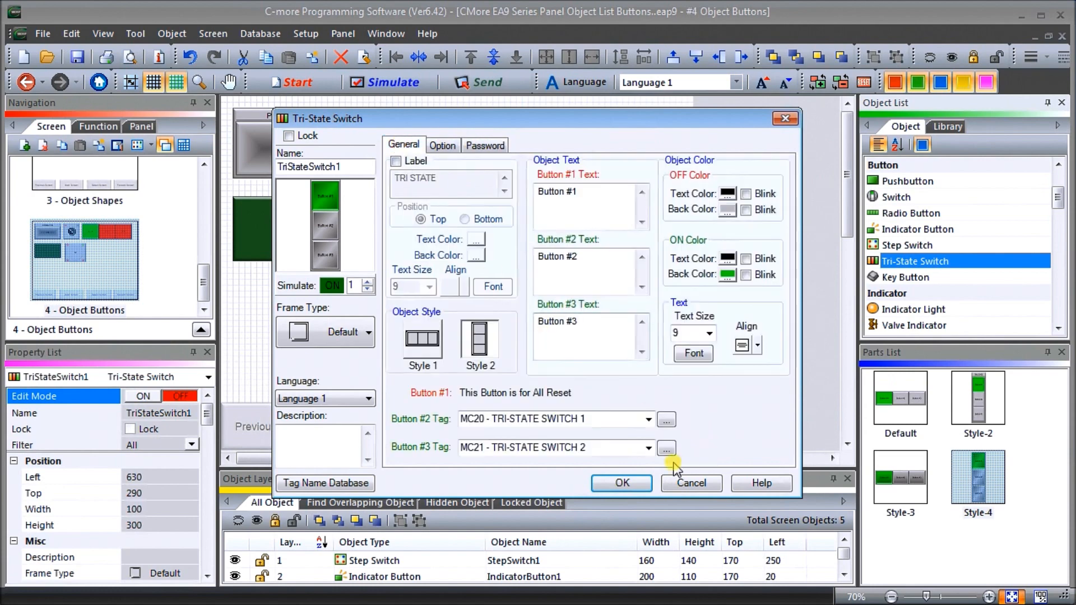
{"action": "left_click", "coordinate": [623, 483]}
{"action": "left_click_drag", "start_coordinate": [638, 368], "coordinate": [610, 287]}
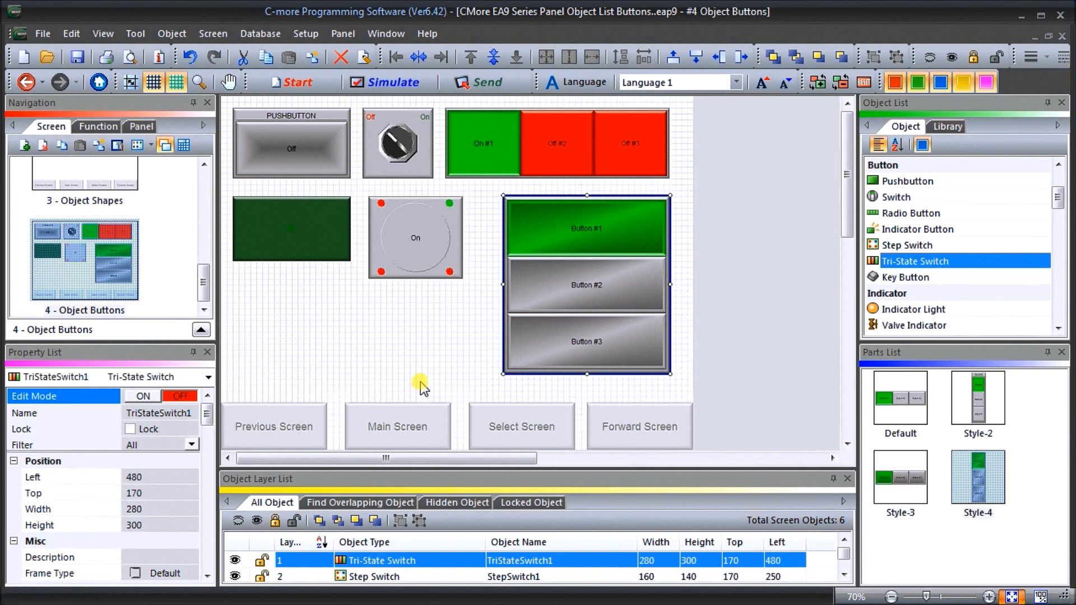
Step: Place a Default key button below the step switch at about left 210, top 370, and set it to send the control key code ENTER
{"action": "left_click", "coordinate": [929, 279]}
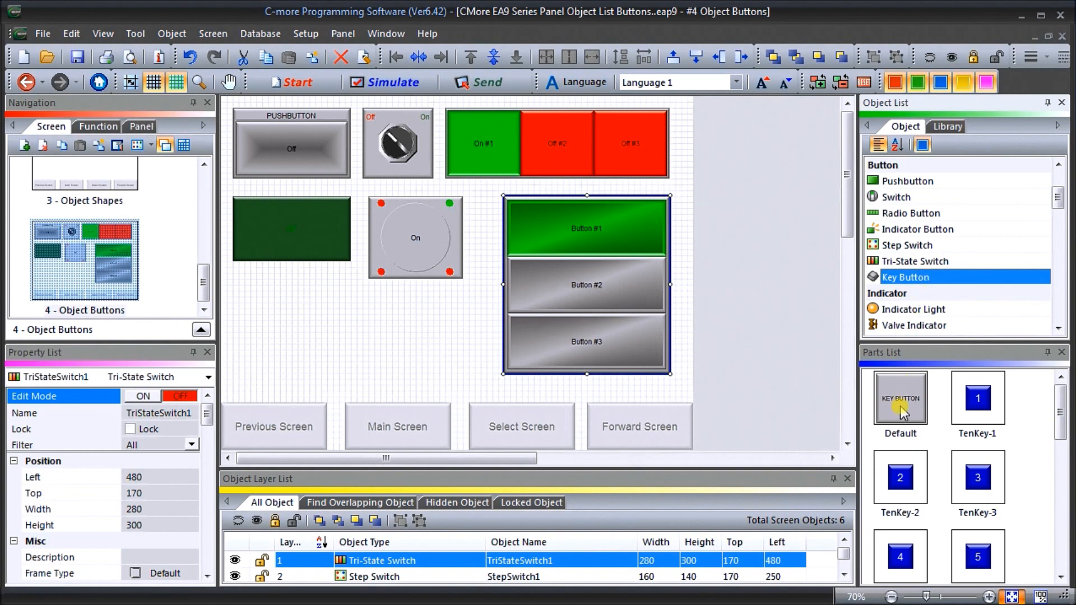
{"action": "left_click_drag", "start_coordinate": [903, 404], "coordinate": [347, 316]}
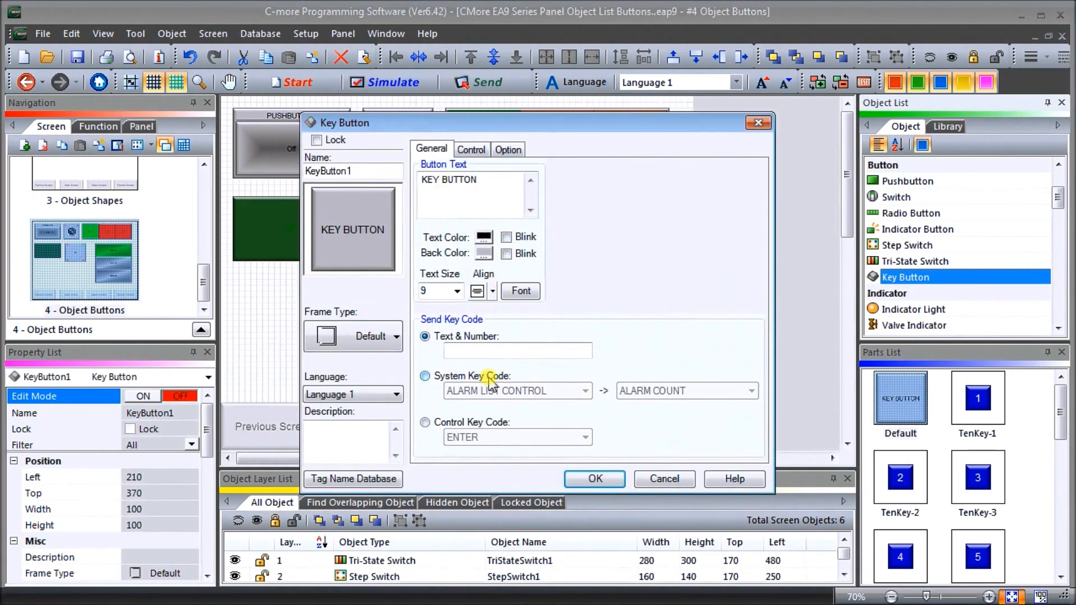
{"action": "left_click", "coordinate": [426, 380]}
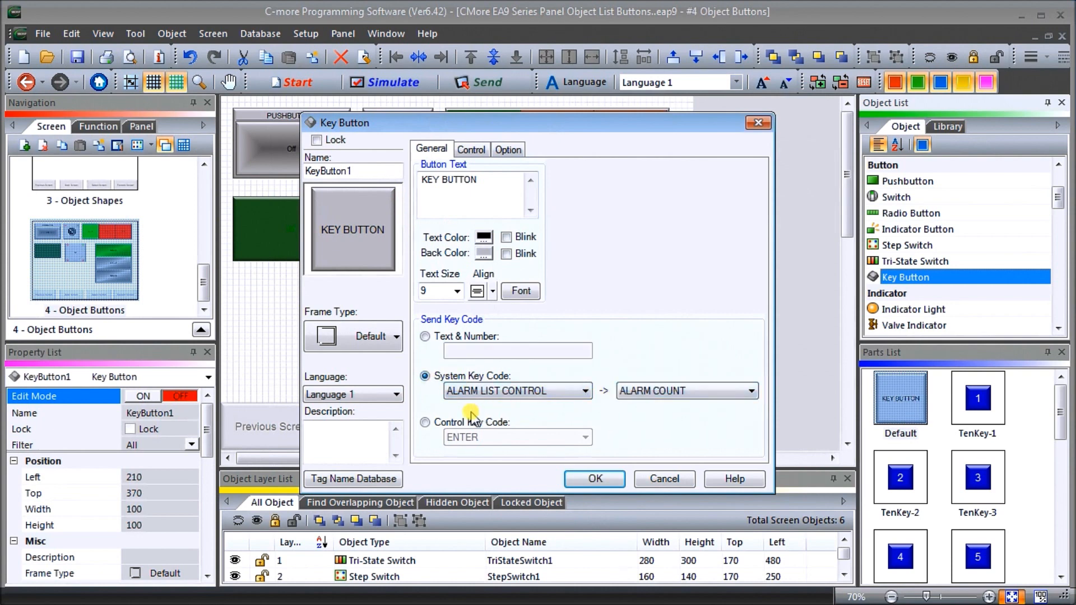
{"action": "left_click", "coordinate": [442, 421]}
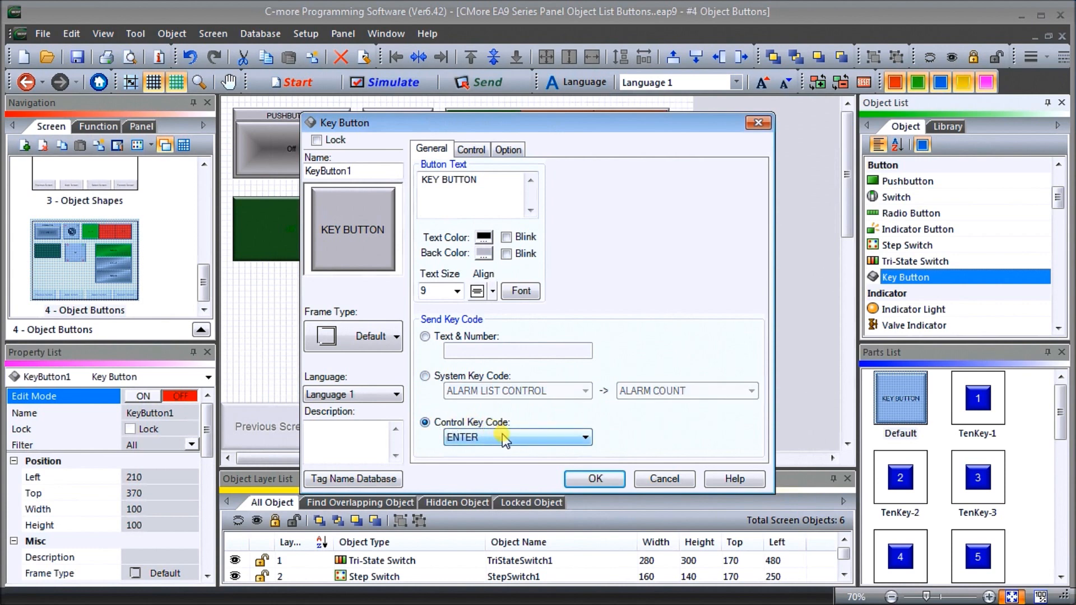
Step: Review the key button's notification and visibility options, accept its settings, and move it to about left 170, top 360
{"action": "left_click", "coordinate": [473, 151]}
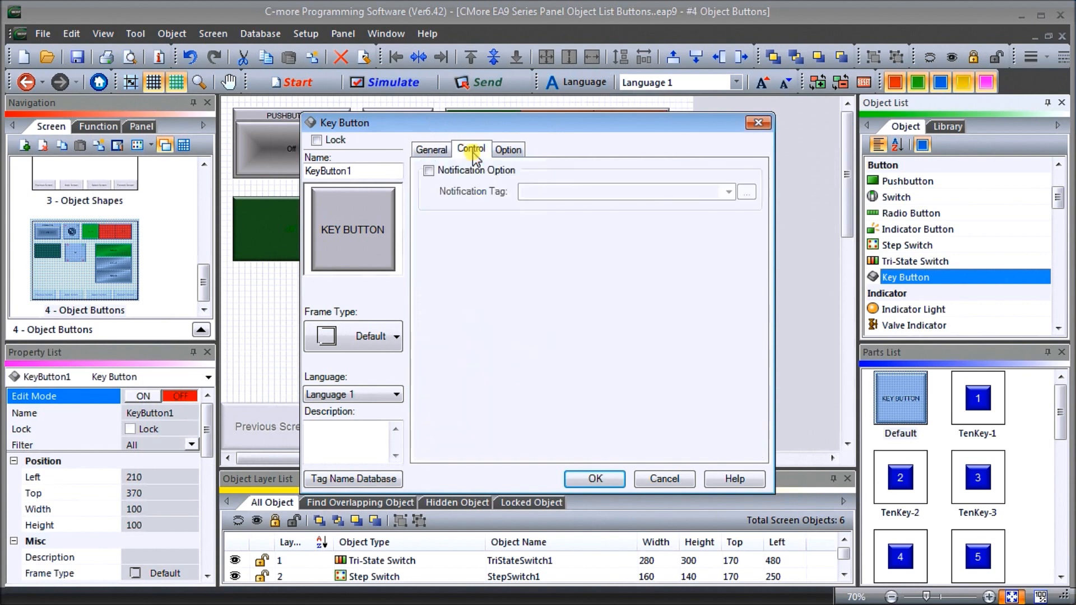
{"action": "left_click", "coordinate": [507, 157]}
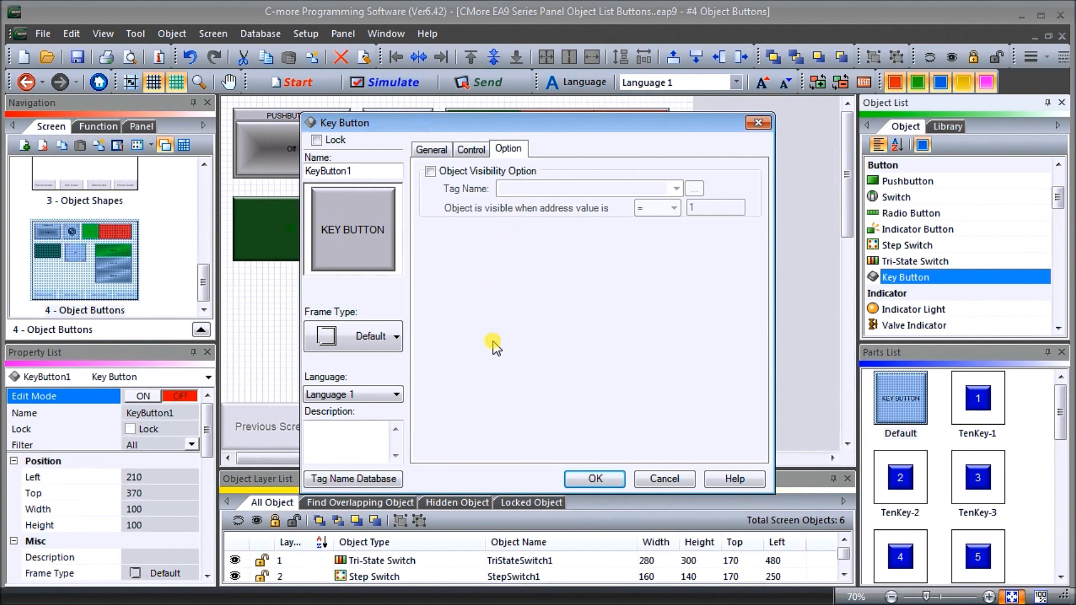
{"action": "left_click", "coordinate": [616, 481]}
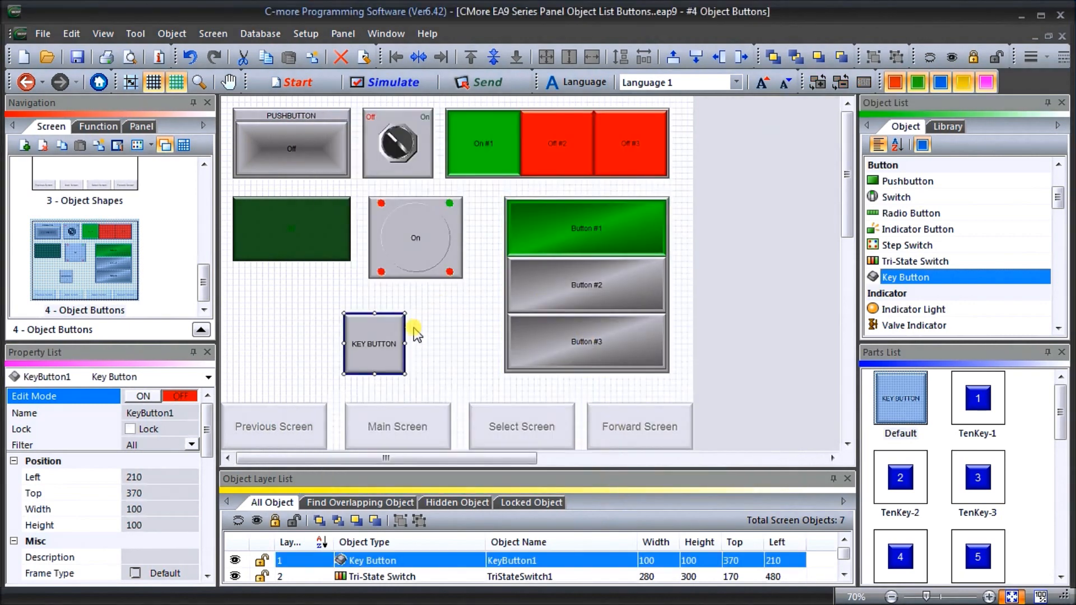
{"action": "left_click_drag", "start_coordinate": [391, 346], "coordinate": [367, 338]}
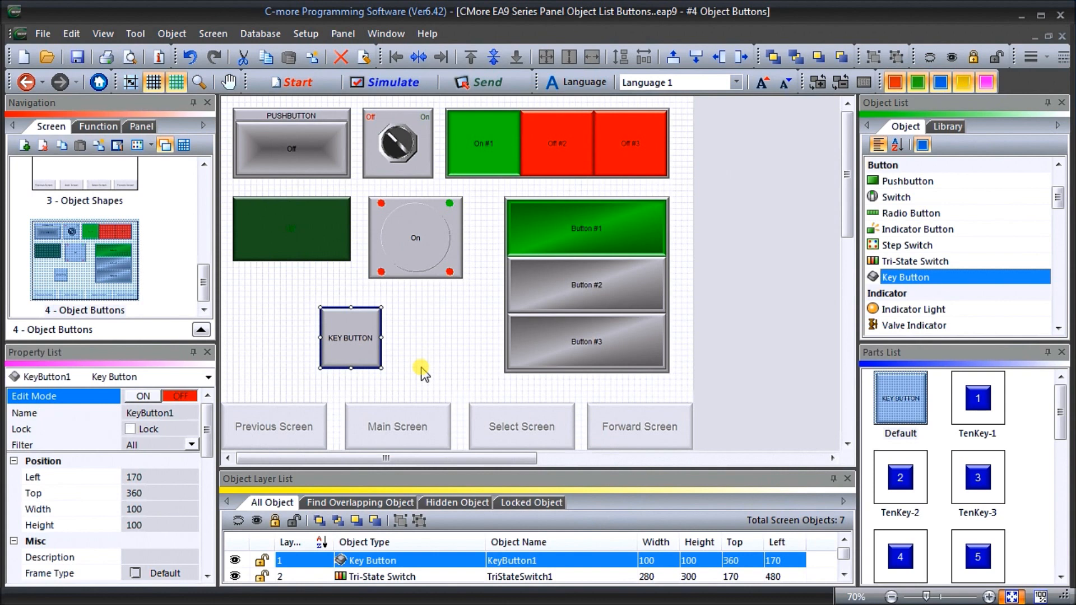
Step: Examine the EA9 System Default 0 keypad and its keys in the keypad definitions, and return to the Object Buttons screen
{"action": "left_click", "coordinate": [260, 33]}
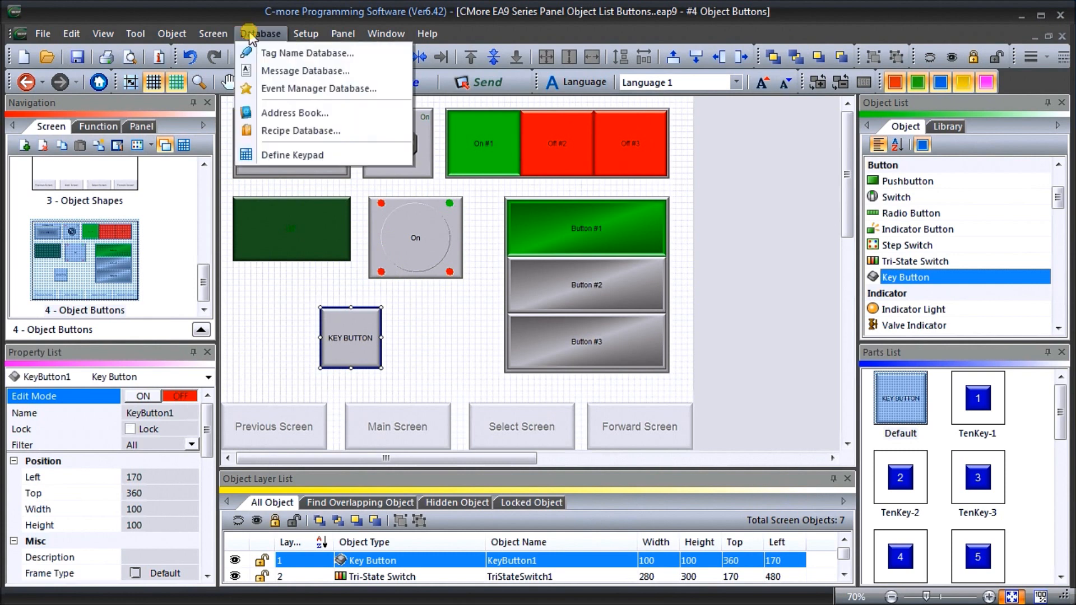
{"action": "left_click", "coordinate": [278, 156]}
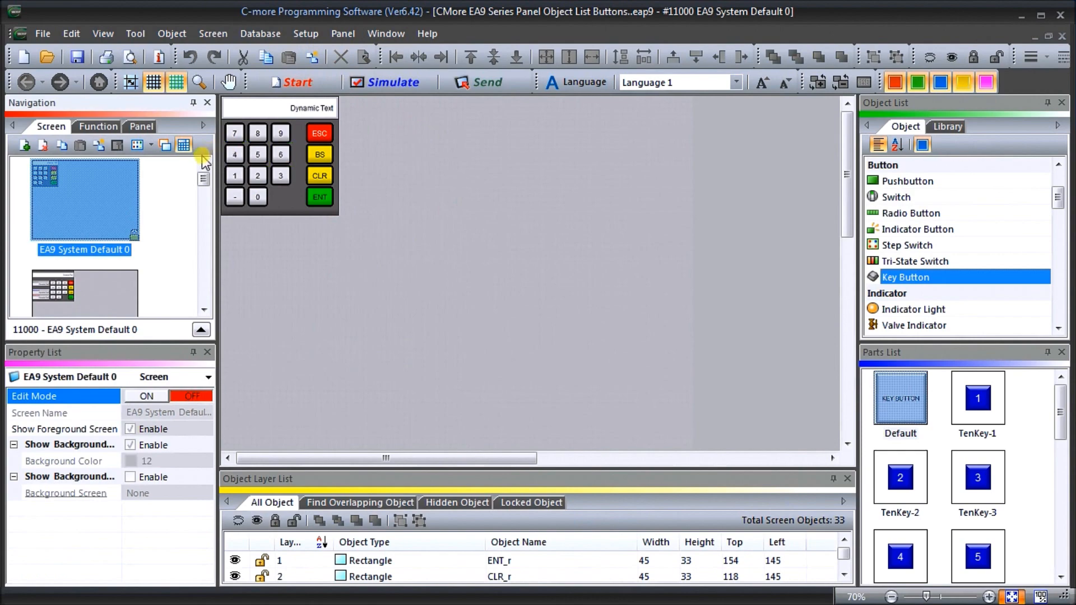
{"action": "left_click", "coordinate": [163, 146]}
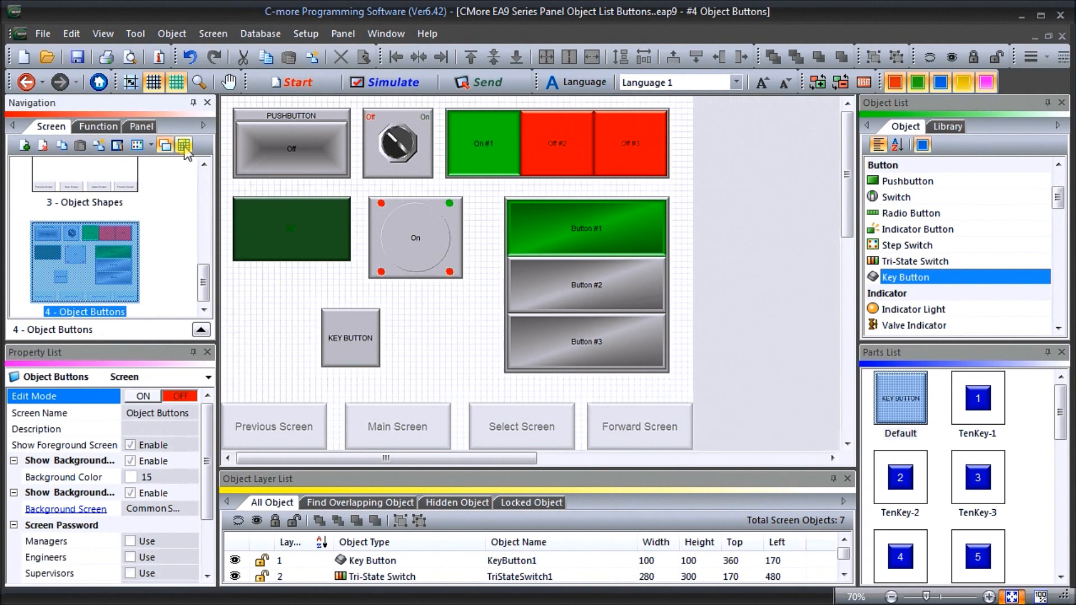
{"action": "left_click", "coordinate": [183, 145]}
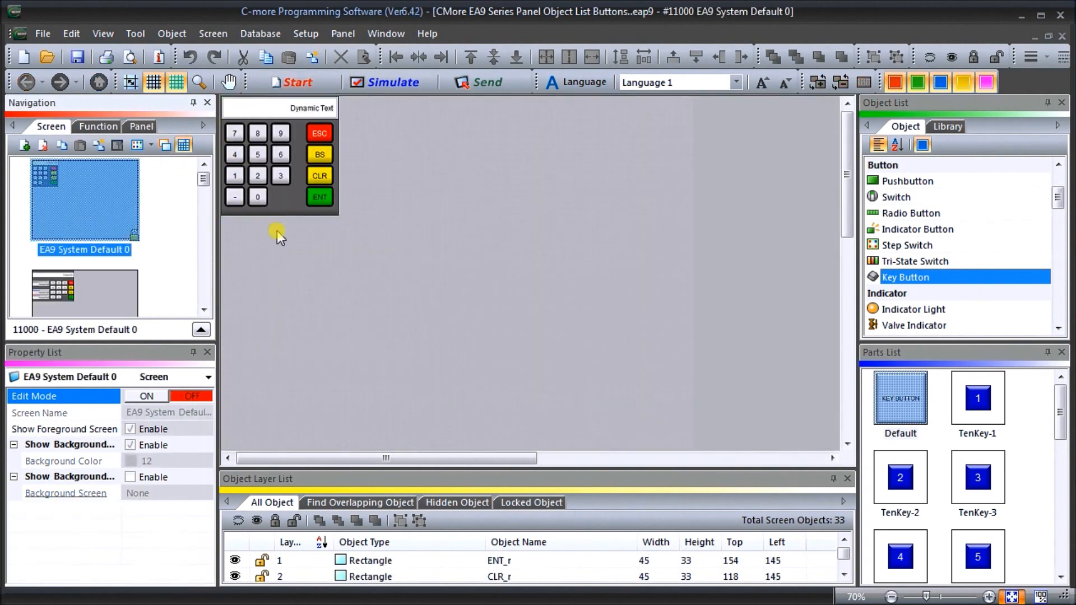
{"action": "left_click", "coordinate": [325, 122]}
{"action": "left_click", "coordinate": [258, 161]}
{"action": "left_click", "coordinate": [164, 147]}
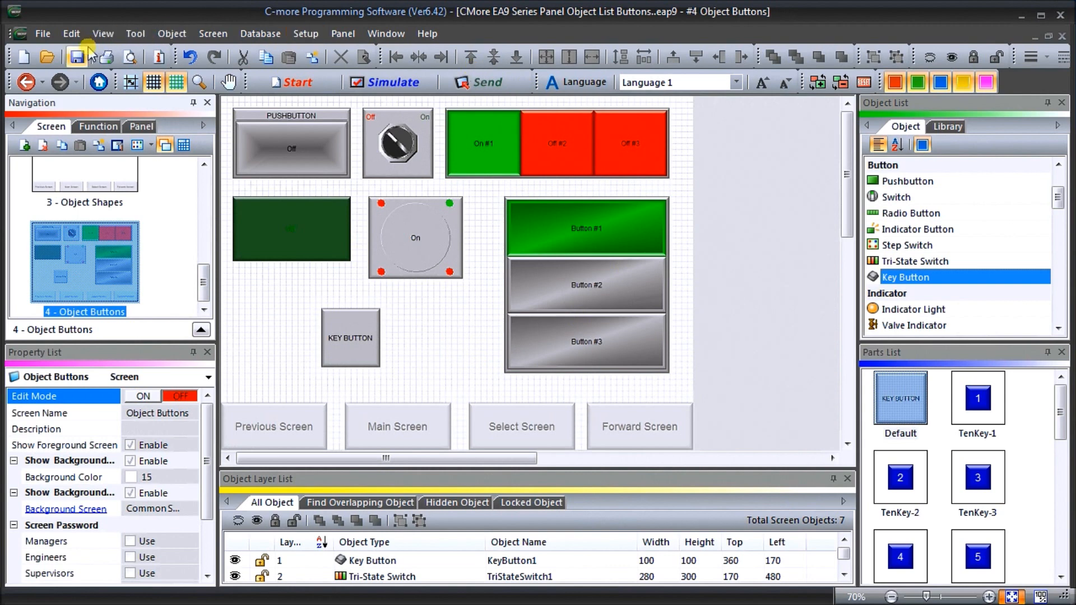
Step: Start the simulation for the EA9-T10CL target panel, show the panel frame, and move the Simulation window clear of the simulated screen
{"action": "left_click", "coordinate": [391, 85]}
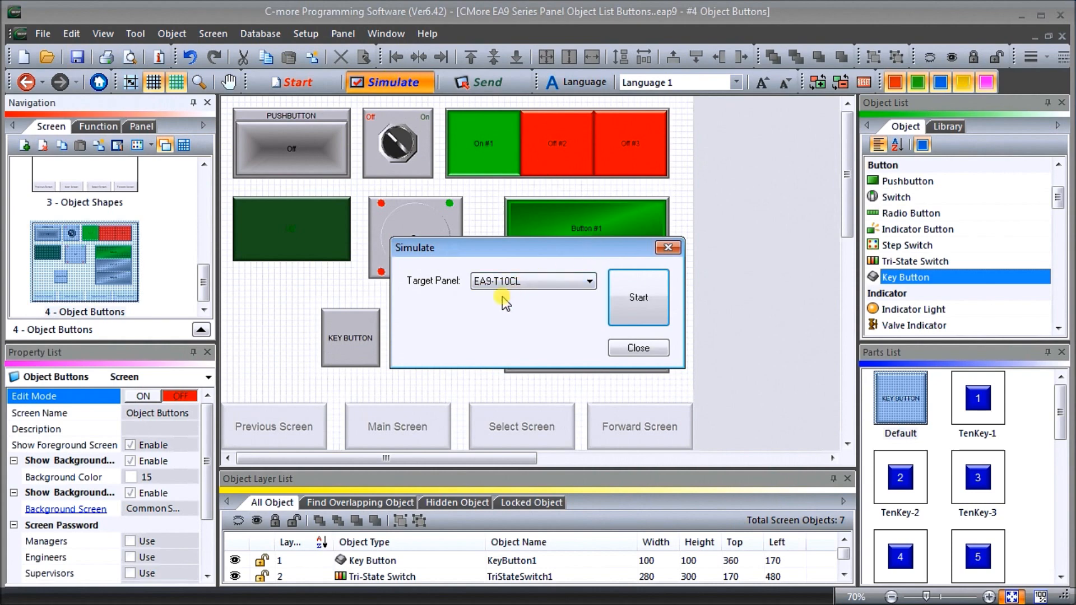
{"action": "left_click", "coordinate": [617, 306]}
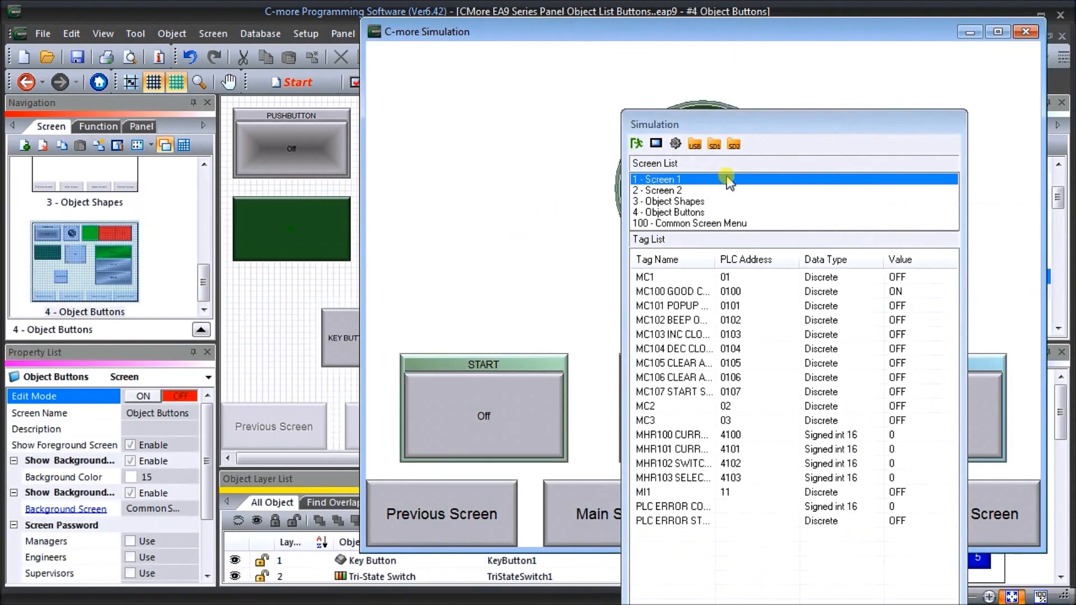
{"action": "left_click_drag", "start_coordinate": [789, 116], "coordinate": [159, 39]}
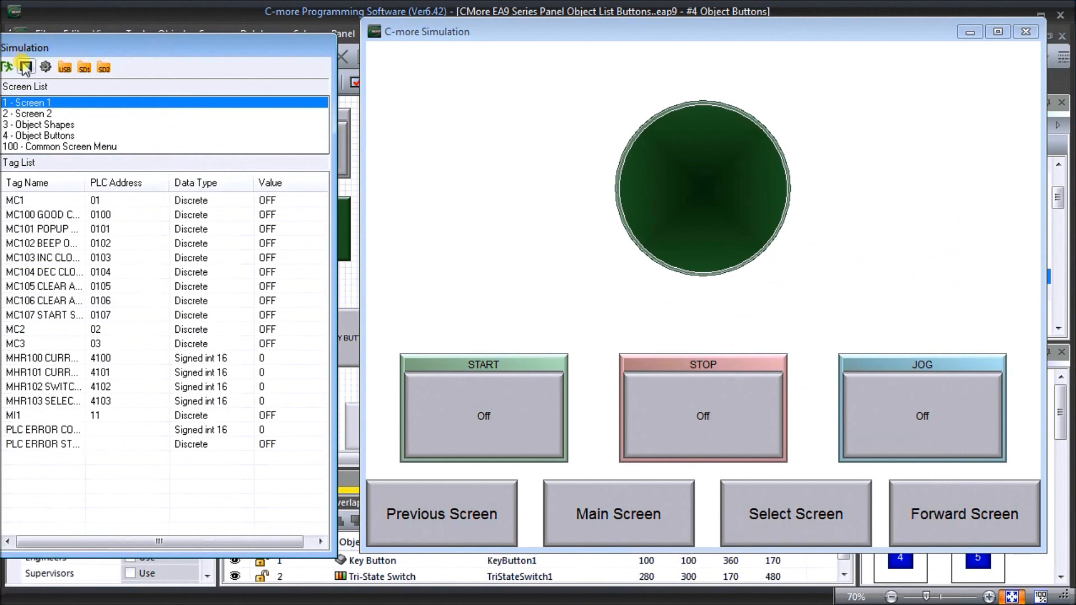
{"action": "left_click", "coordinate": [25, 68]}
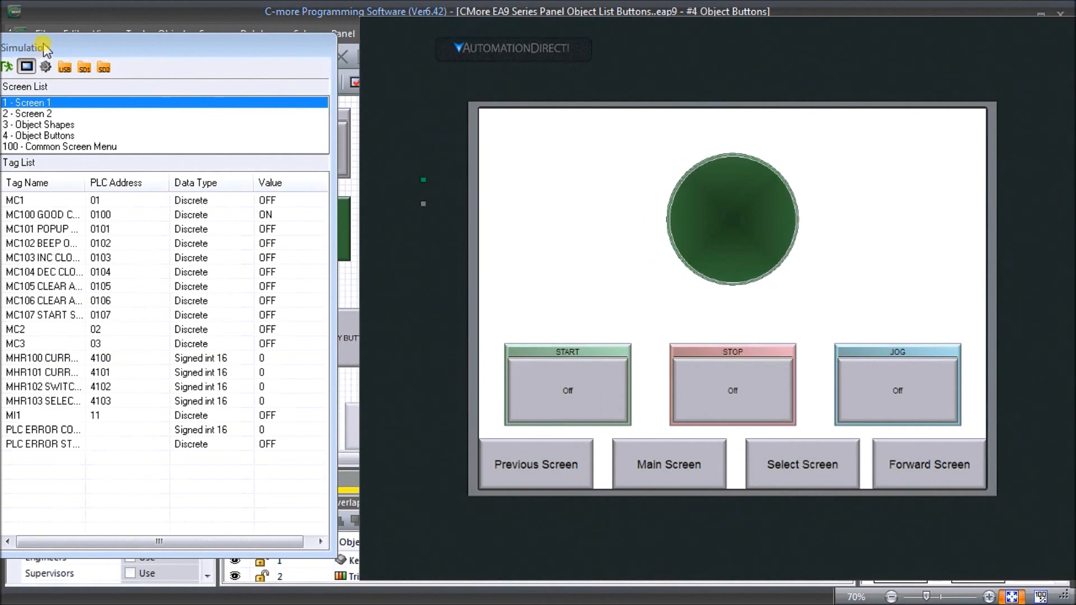
{"action": "left_click_drag", "start_coordinate": [45, 52], "coordinate": [58, 49]}
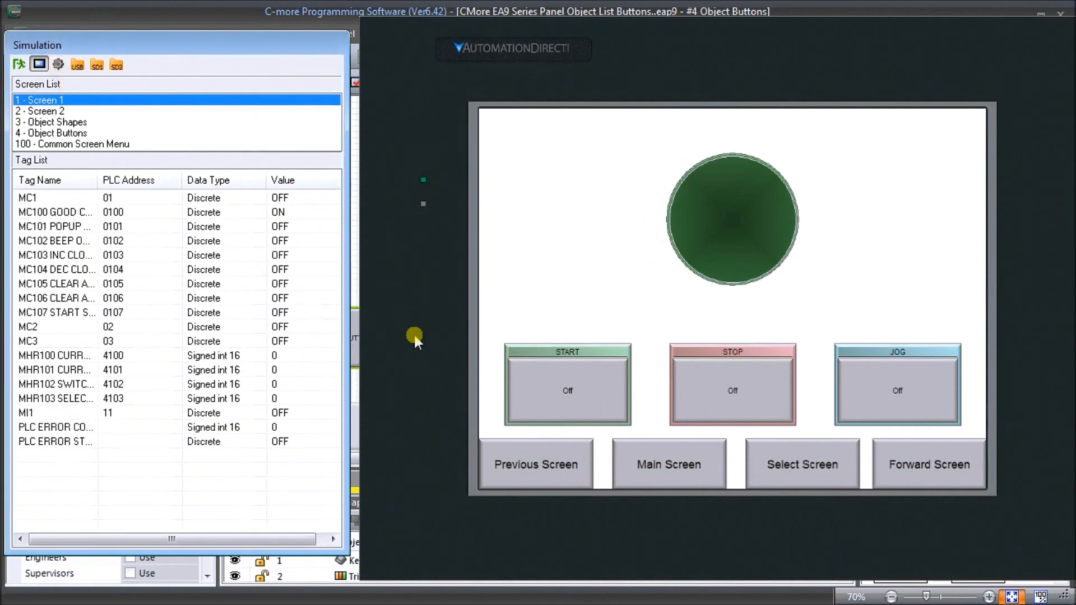
Step: Display the 4 - Object Buttons screen through the simulated screen selector, and test the pushbutton and toggle the switch on and off
{"action": "left_click", "coordinate": [825, 470]}
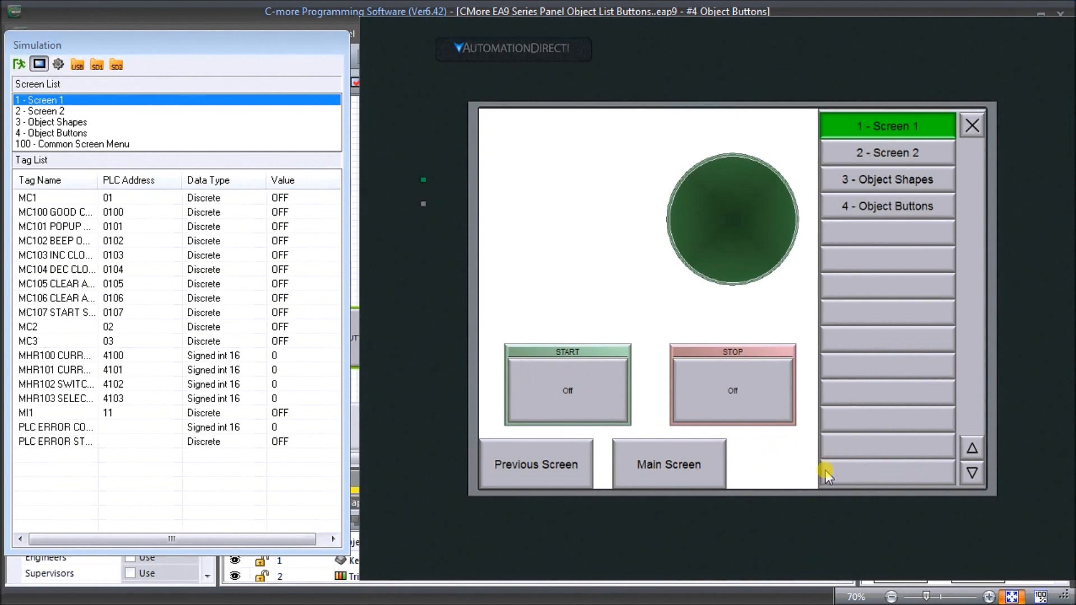
{"action": "left_click", "coordinate": [889, 207]}
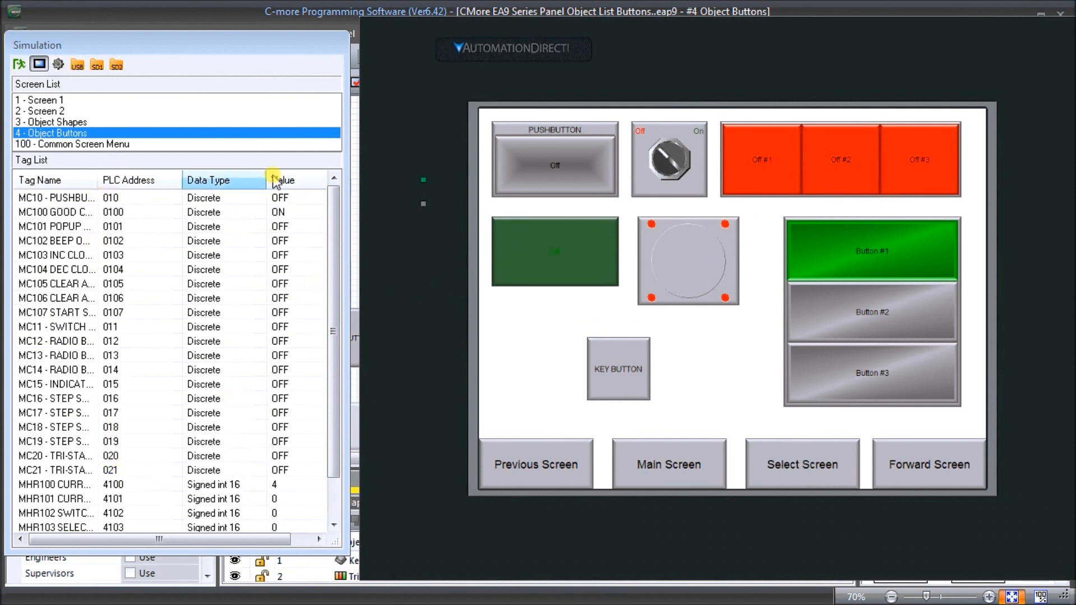
{"action": "left_click", "coordinate": [546, 169]}
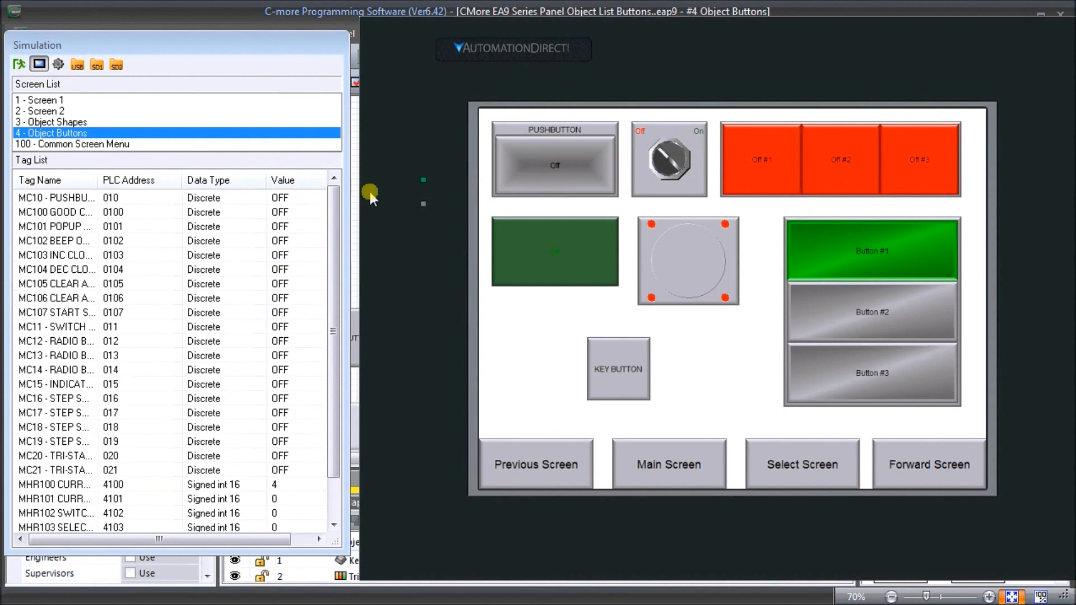
{"action": "left_click", "coordinate": [559, 171]}
{"action": "left_click", "coordinate": [559, 171]}
{"action": "left_click", "coordinate": [667, 162]}
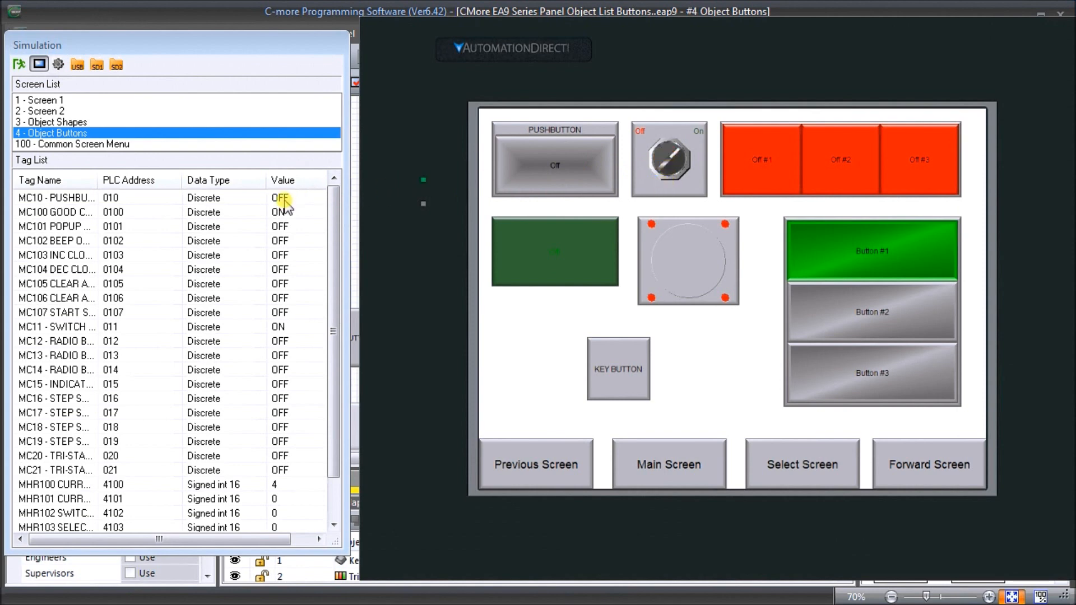
{"action": "left_click", "coordinate": [670, 158]}
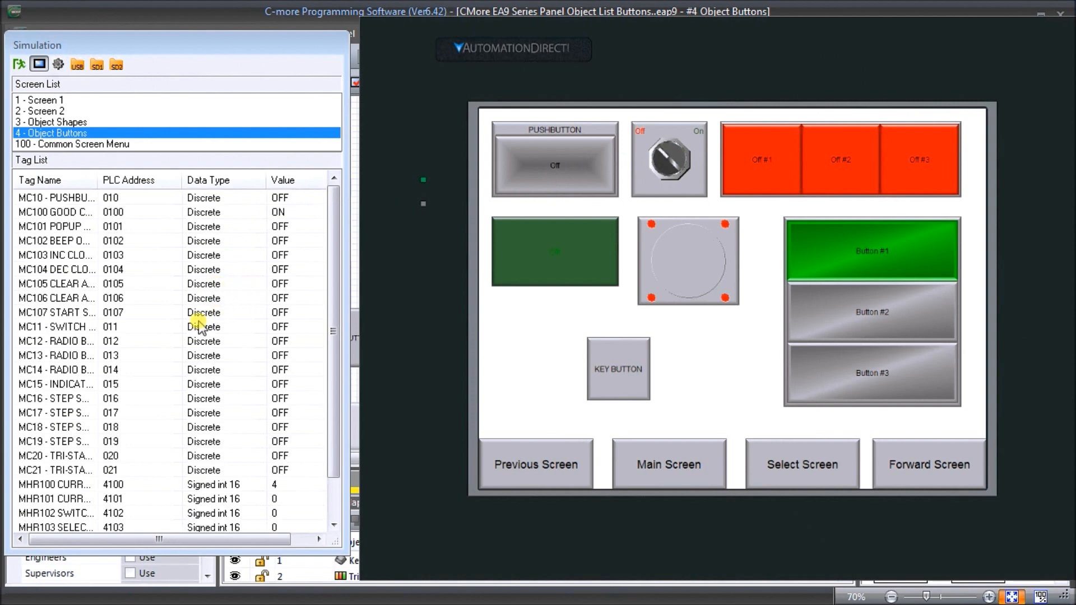
Step: Test the radio button group by selecting buttons 1, 2 and 3 in order twice, ending on button 3
{"action": "left_click", "coordinate": [764, 177]}
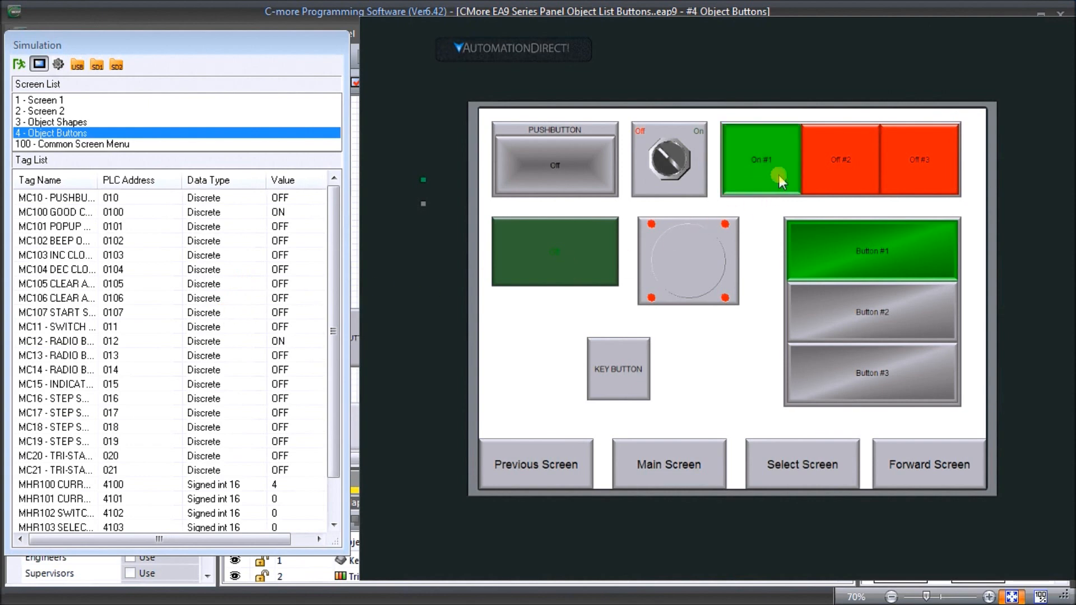
{"action": "left_click", "coordinate": [852, 166]}
{"action": "left_click", "coordinate": [925, 166]}
{"action": "left_click", "coordinate": [754, 172]}
{"action": "left_click", "coordinate": [845, 163]}
{"action": "left_click", "coordinate": [936, 167]}
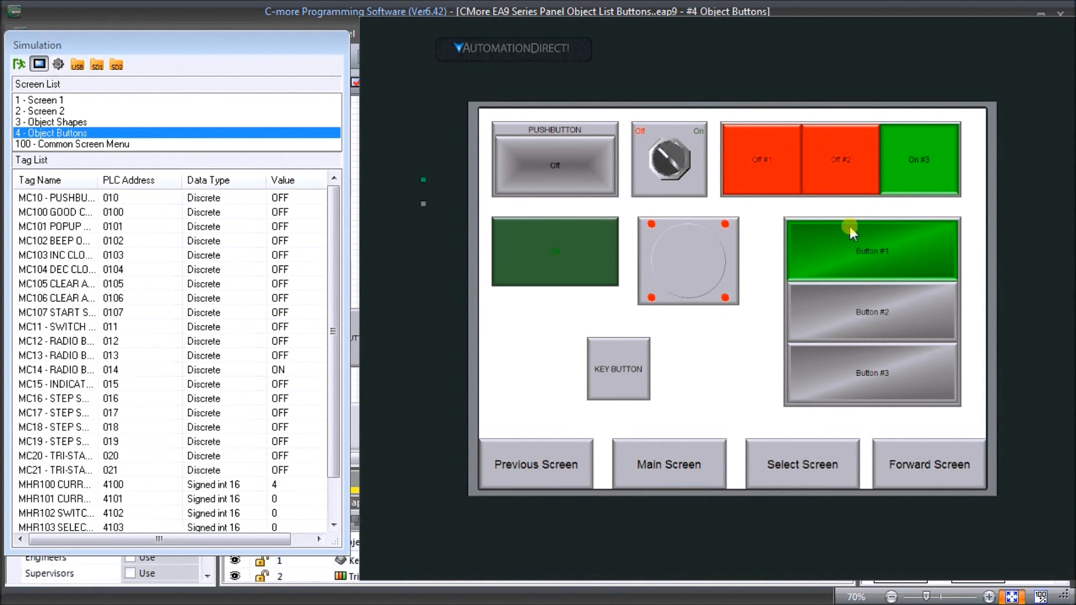
Step: Test the indicator button twice, and advance the round step switch through four steps in the simulation
{"action": "left_click", "coordinate": [537, 258]}
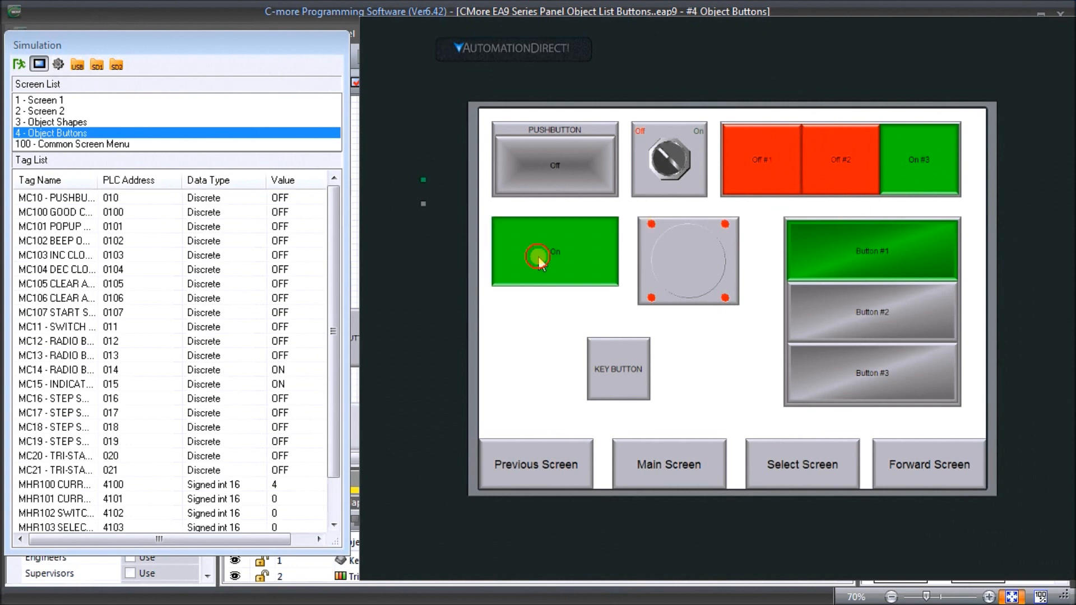
{"action": "left_click", "coordinate": [586, 259]}
{"action": "left_click", "coordinate": [681, 257]}
{"action": "left_click", "coordinate": [697, 271]}
{"action": "left_click", "coordinate": [698, 271]}
{"action": "left_click", "coordinate": [698, 271]}
Step: Test the tri-state switch by selecting Button #2, #3, #2 and #1, and exit the simulation
{"action": "left_click", "coordinate": [904, 300]}
{"action": "left_click", "coordinate": [896, 366]}
{"action": "left_click", "coordinate": [888, 303]}
{"action": "left_click", "coordinate": [889, 260]}
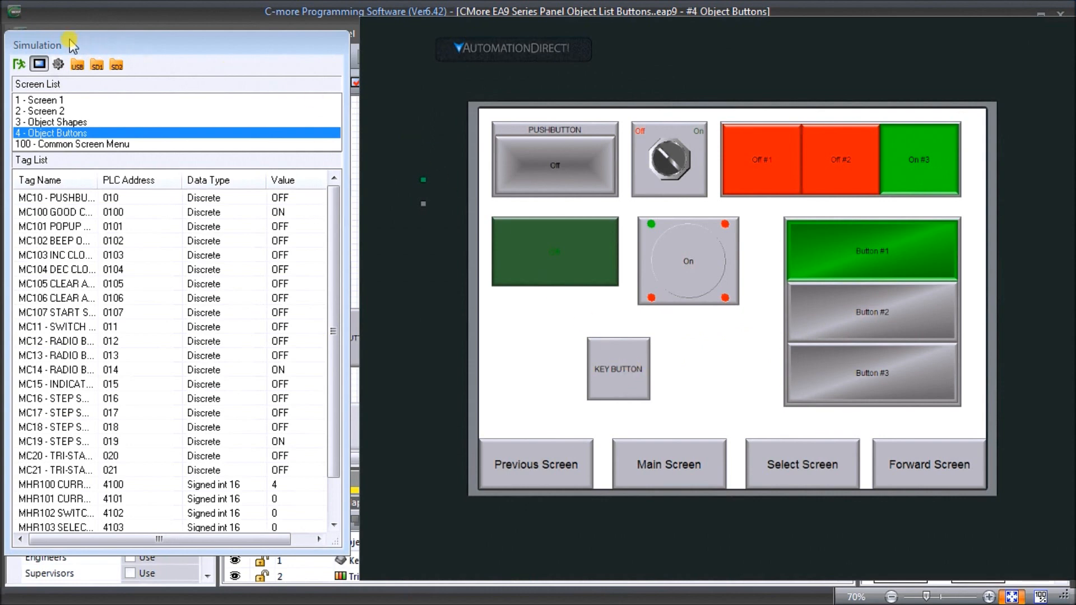
{"action": "left_click", "coordinate": [21, 64]}
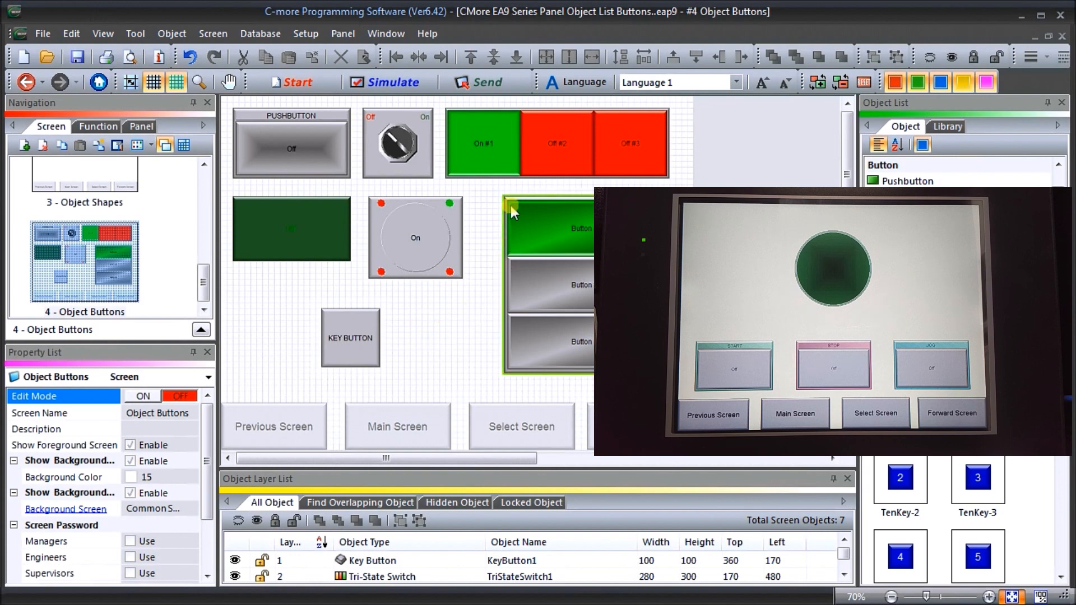
Step: Transfer the project to the panel over Ethernet at 192.168.1.20, accept the completed transfer, and close the Project Transfer dialog
{"action": "left_click", "coordinate": [485, 87]}
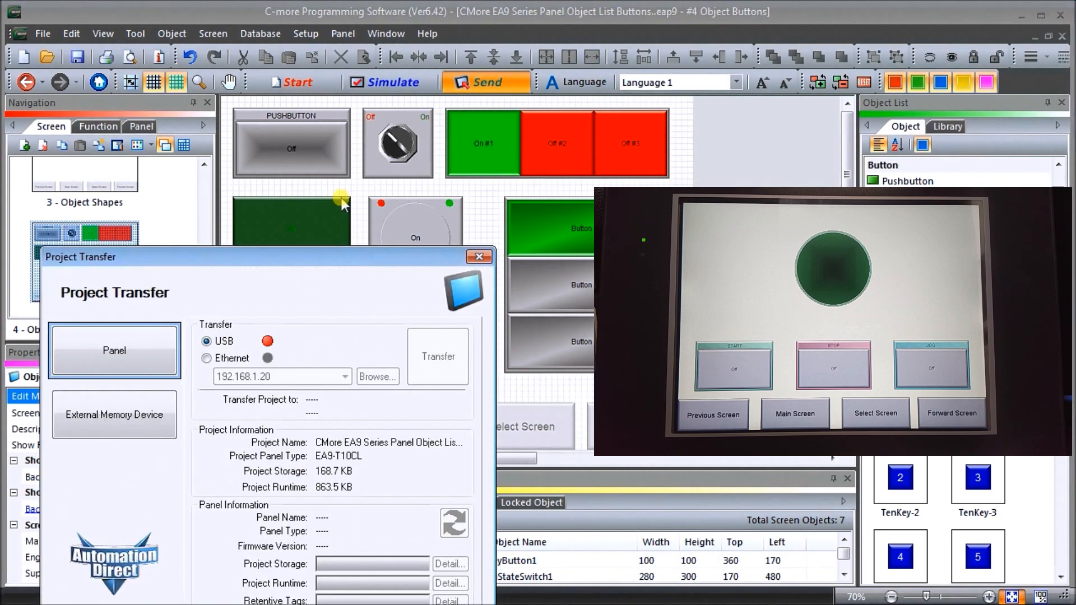
{"action": "left_click", "coordinate": [316, 256]}
{"action": "left_click_drag", "start_coordinate": [315, 256], "coordinate": [298, 99]}
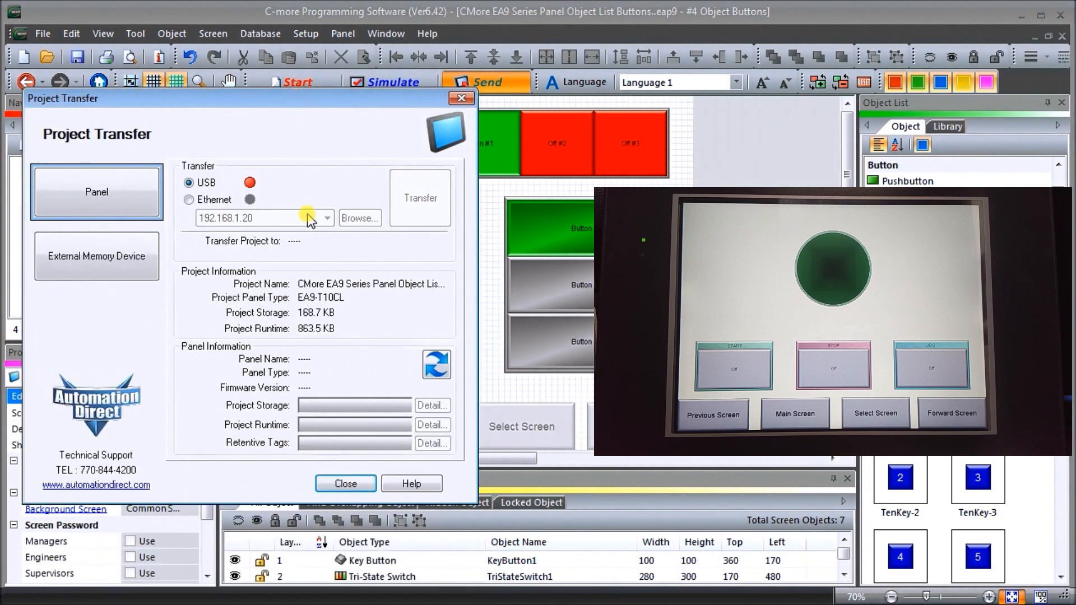
{"action": "left_click", "coordinate": [196, 200]}
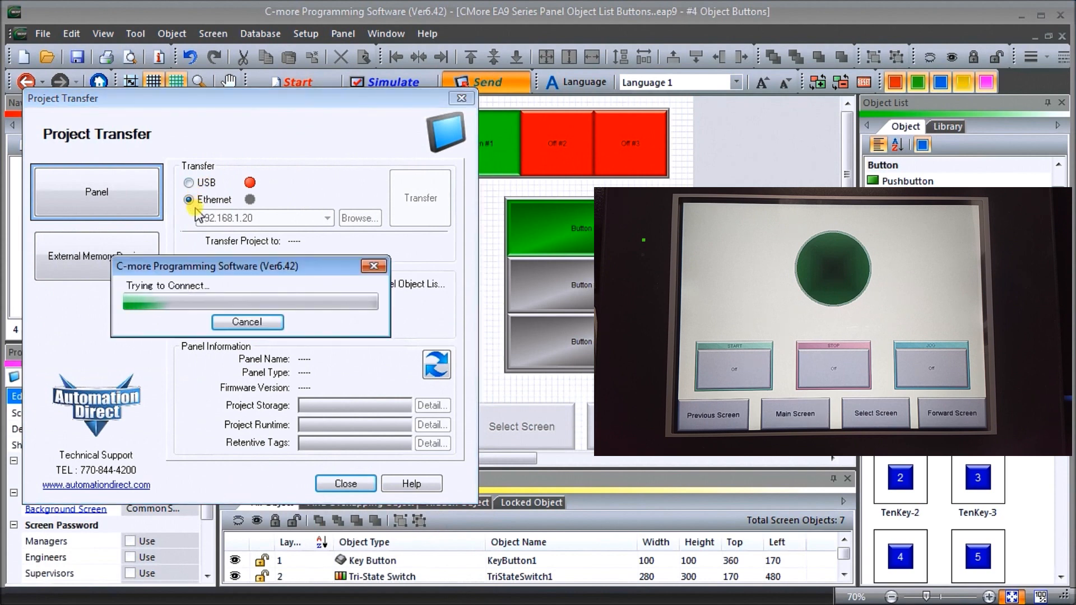
{"action": "left_click", "coordinate": [422, 201]}
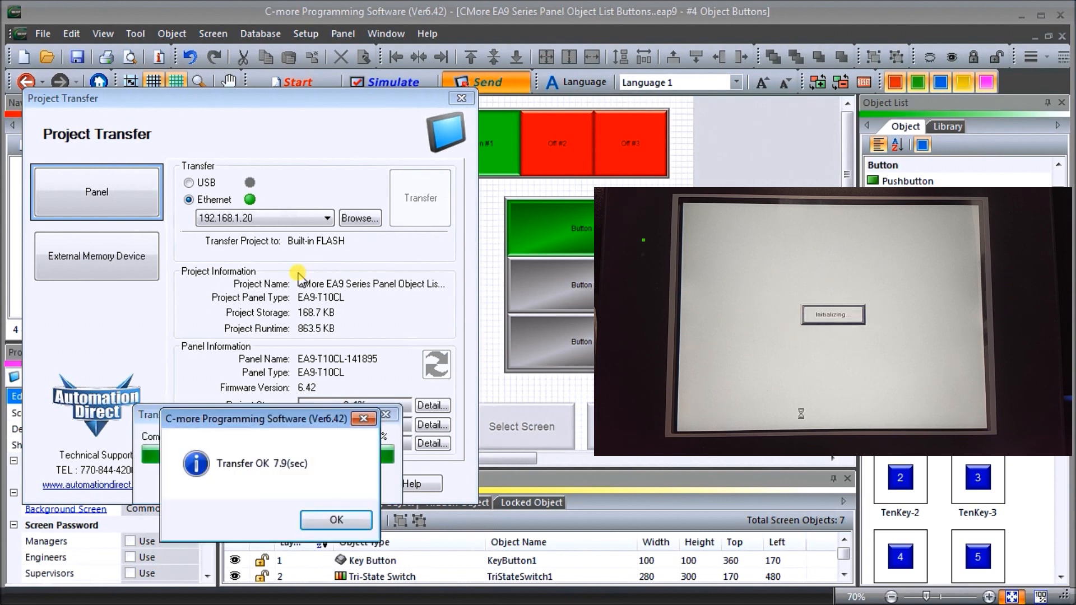
{"action": "left_click", "coordinate": [335, 520]}
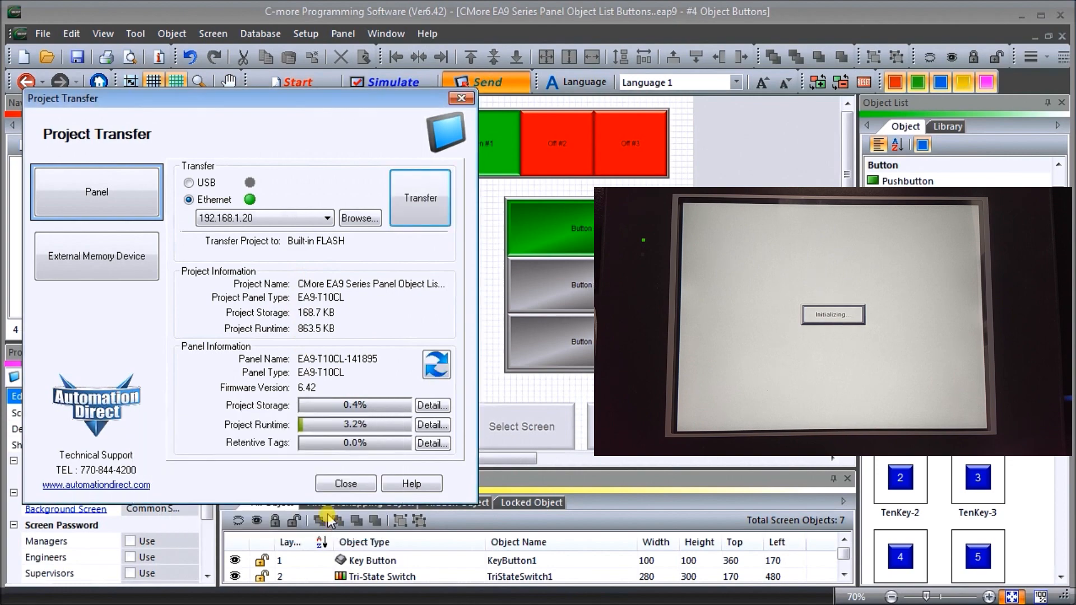
{"action": "left_click", "coordinate": [346, 484]}
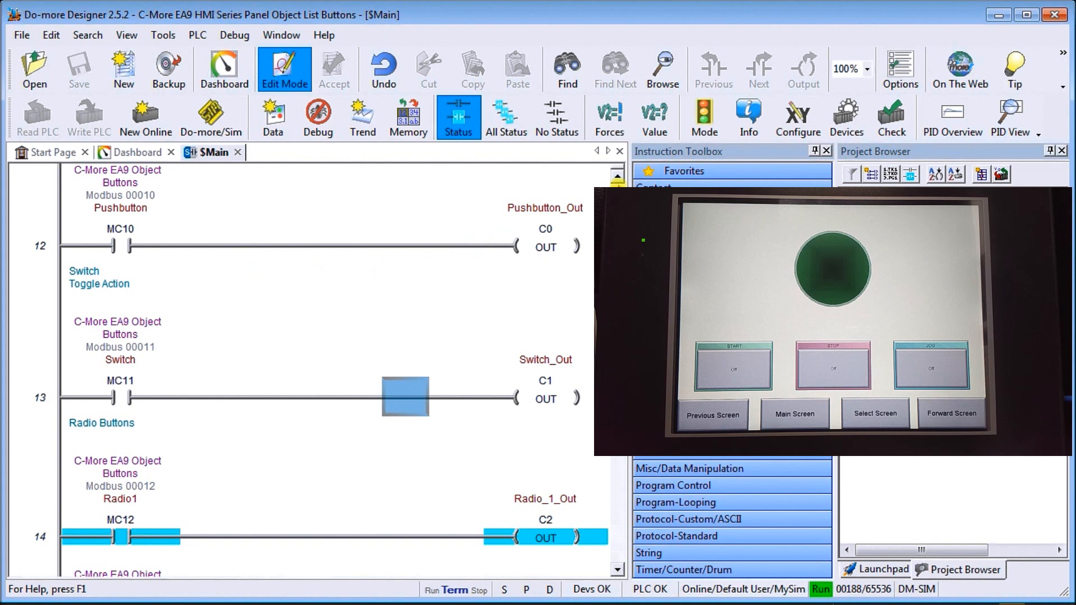
Step: Switch to Do-more Designer and examine the Object Buttons comment and the pushbutton, switch and radio button rungs, MC10 to MC14
{"action": "left_click", "coordinate": [617, 176]}
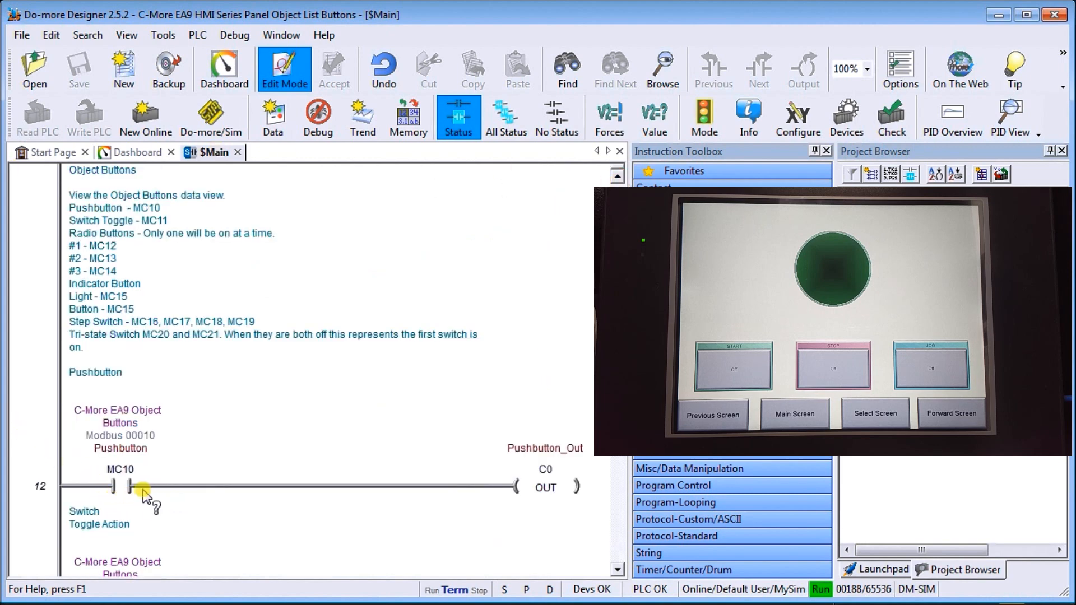
{"action": "left_click", "coordinate": [618, 571]}
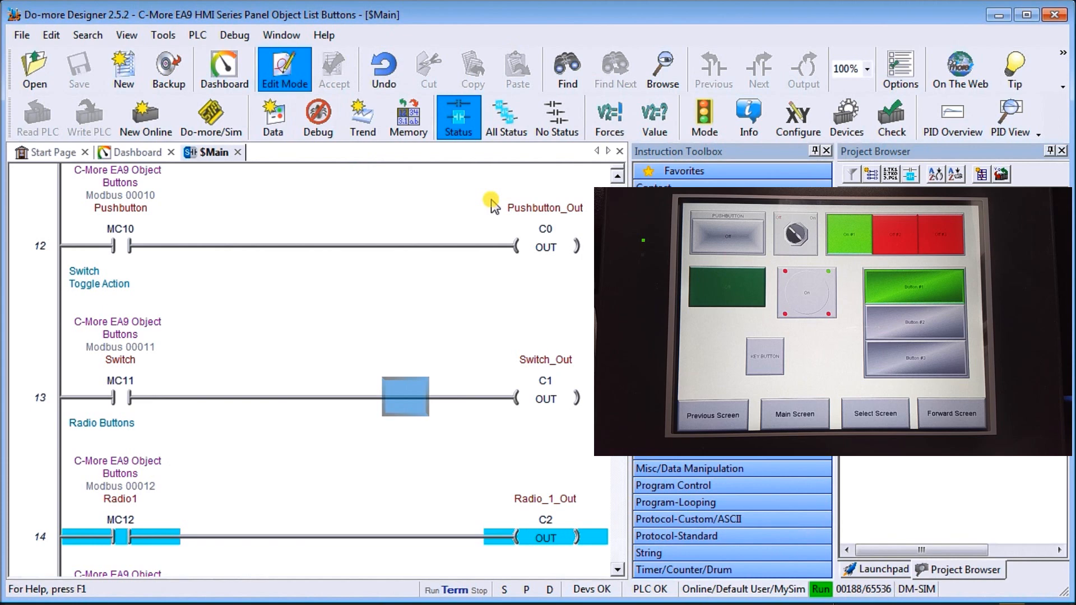
{"action": "left_click", "coordinate": [127, 415]}
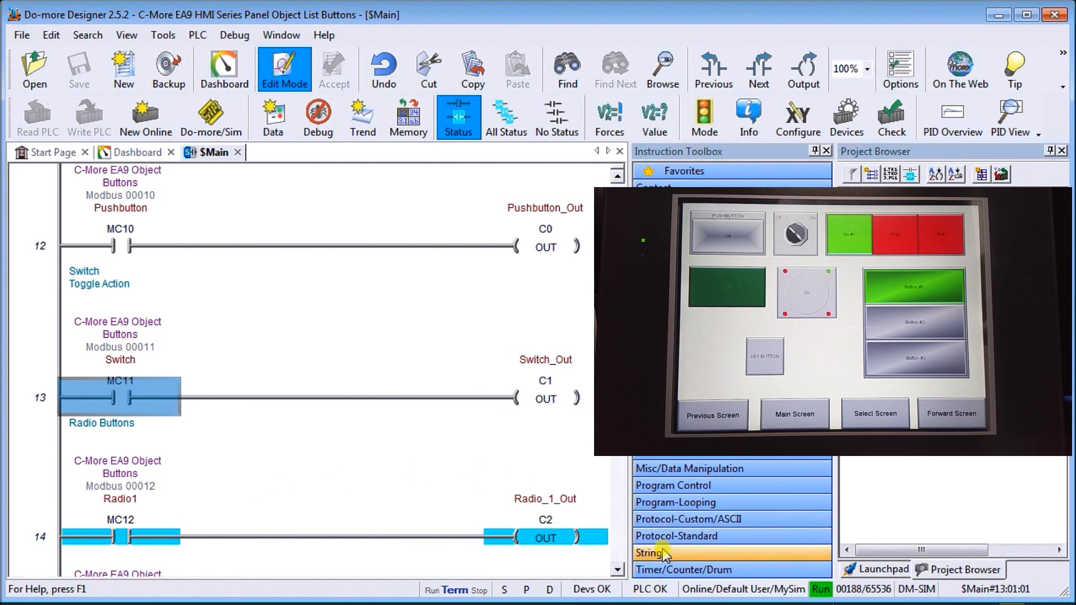
{"action": "left_click", "coordinate": [618, 571]}
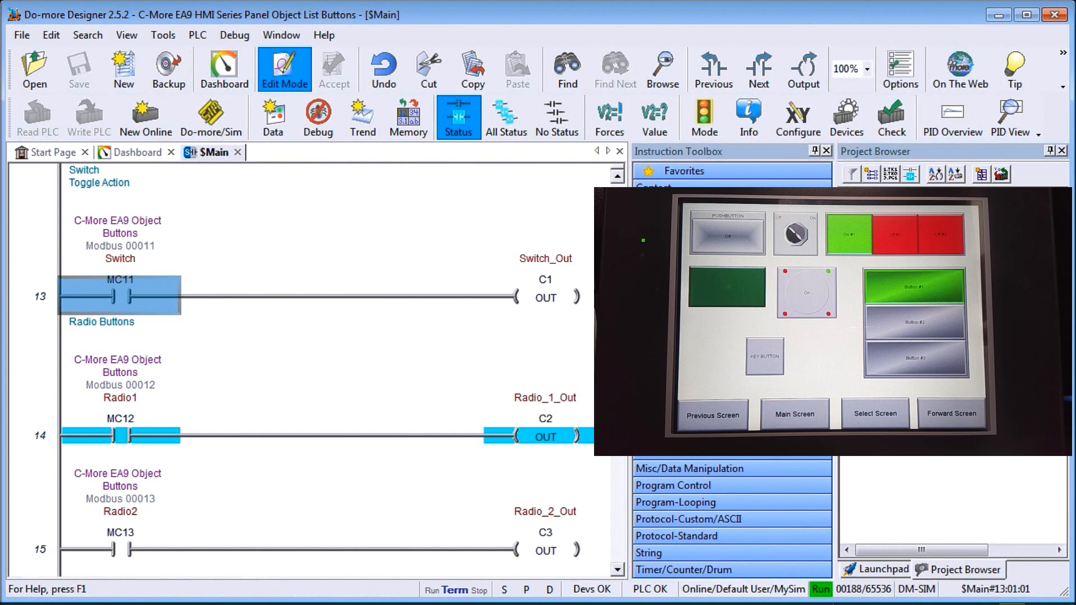
{"action": "left_click", "coordinate": [619, 570]}
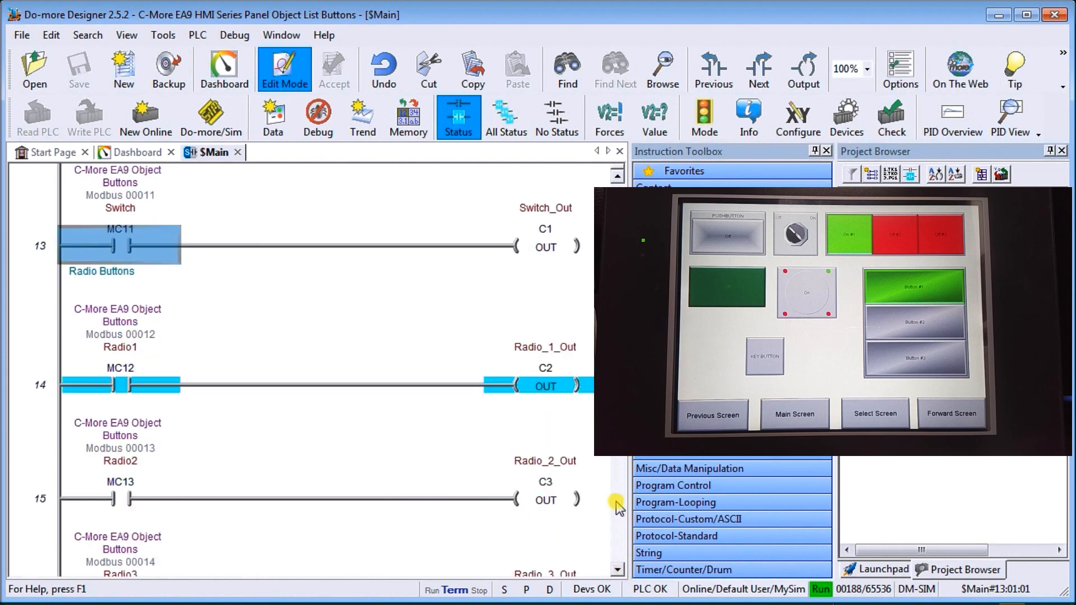
{"action": "left_click", "coordinate": [618, 570]}
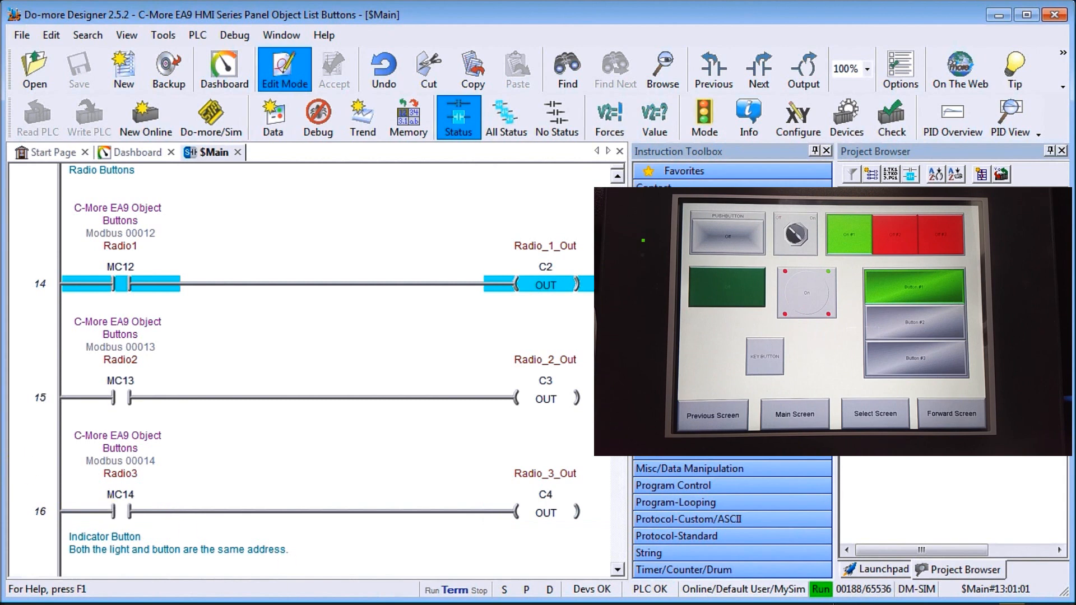
Step: Examine the indicator button rung for MC15 and the four step switch rungs for MC16 to MC19 in the $Main program
{"action": "left_click", "coordinate": [618, 571]}
{"action": "left_click", "coordinate": [617, 570]}
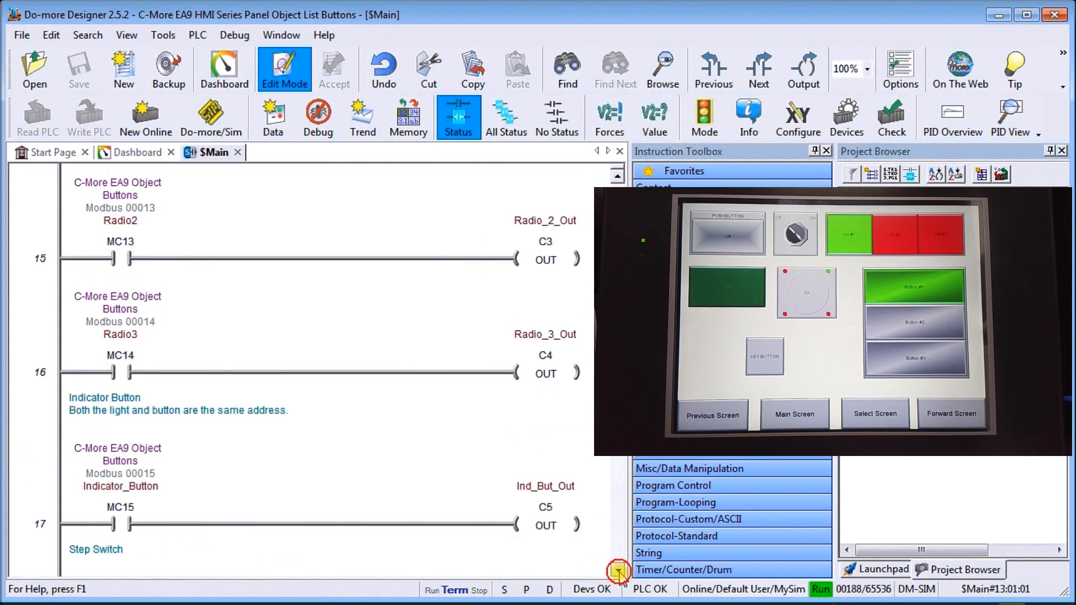
{"action": "left_click", "coordinate": [618, 570]}
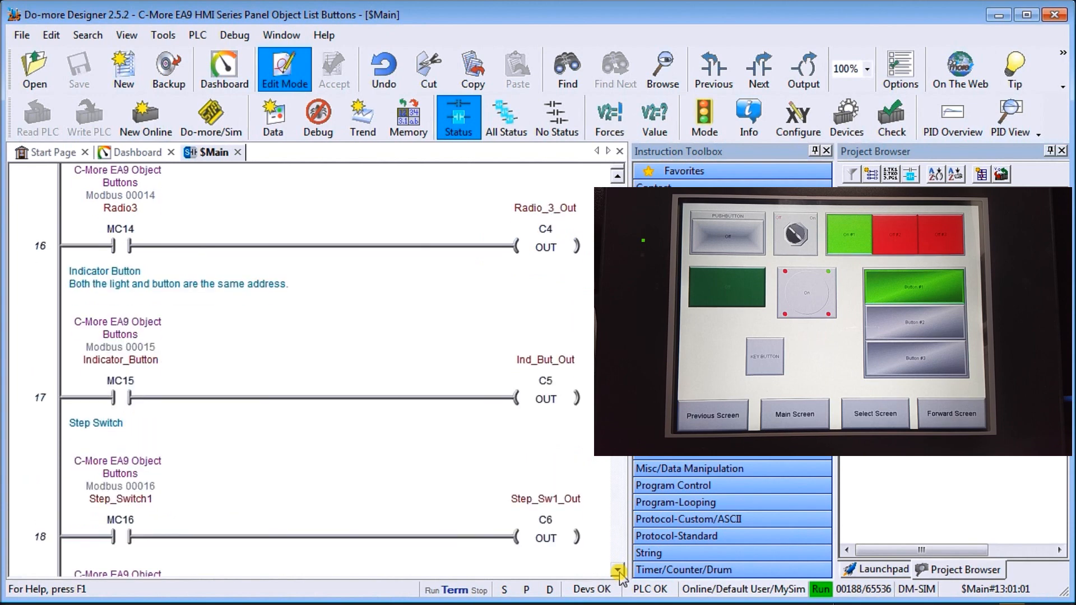
{"action": "left_click", "coordinate": [617, 570]}
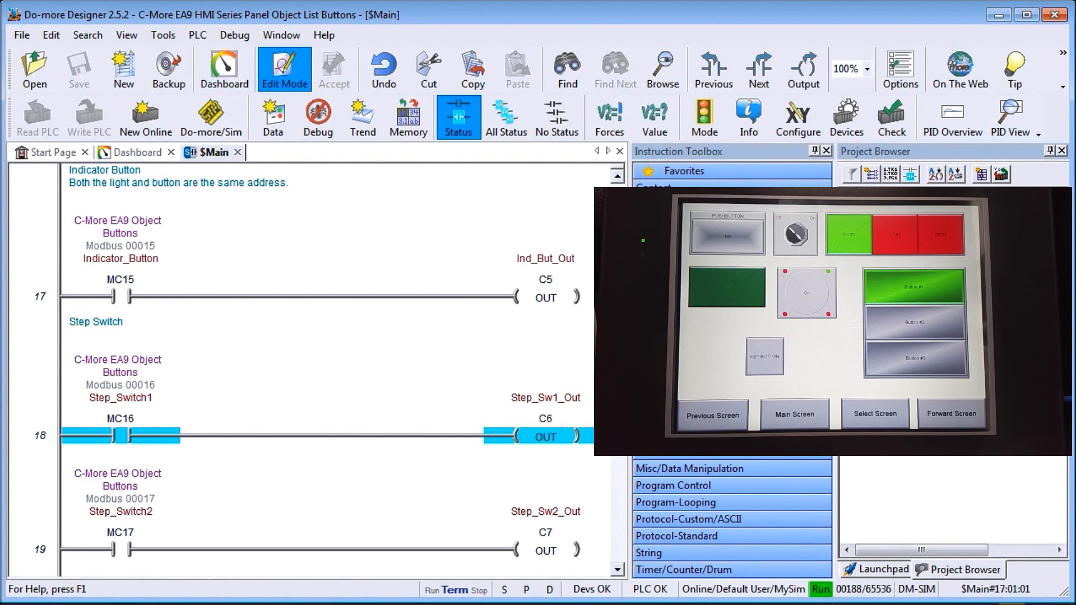
{"action": "left_click", "coordinate": [618, 570]}
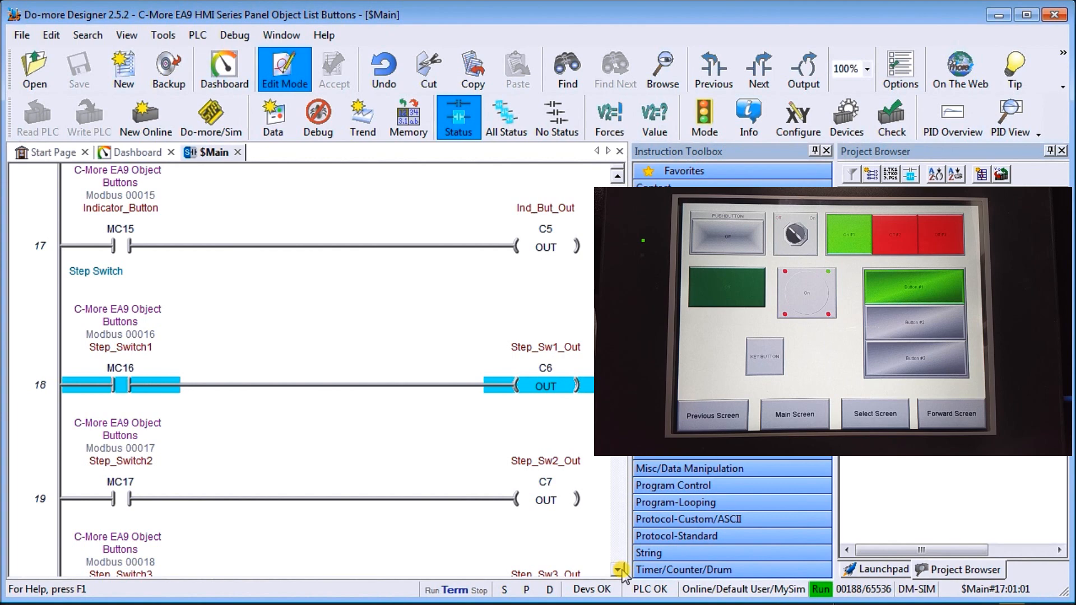
{"action": "left_click", "coordinate": [618, 569]}
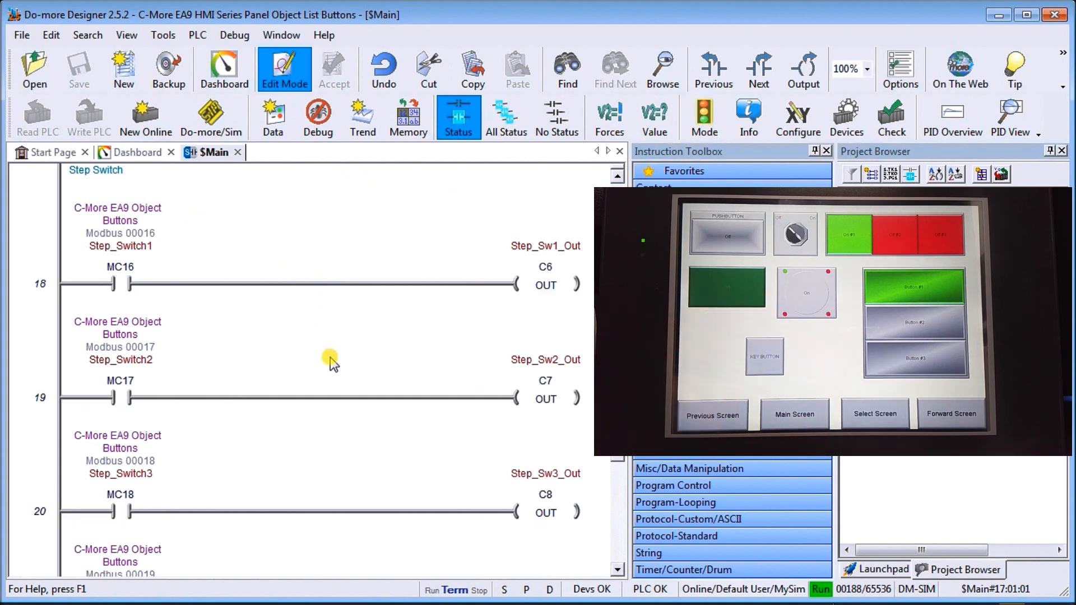
{"action": "left_click", "coordinate": [618, 570]}
{"action": "left_click", "coordinate": [618, 570]}
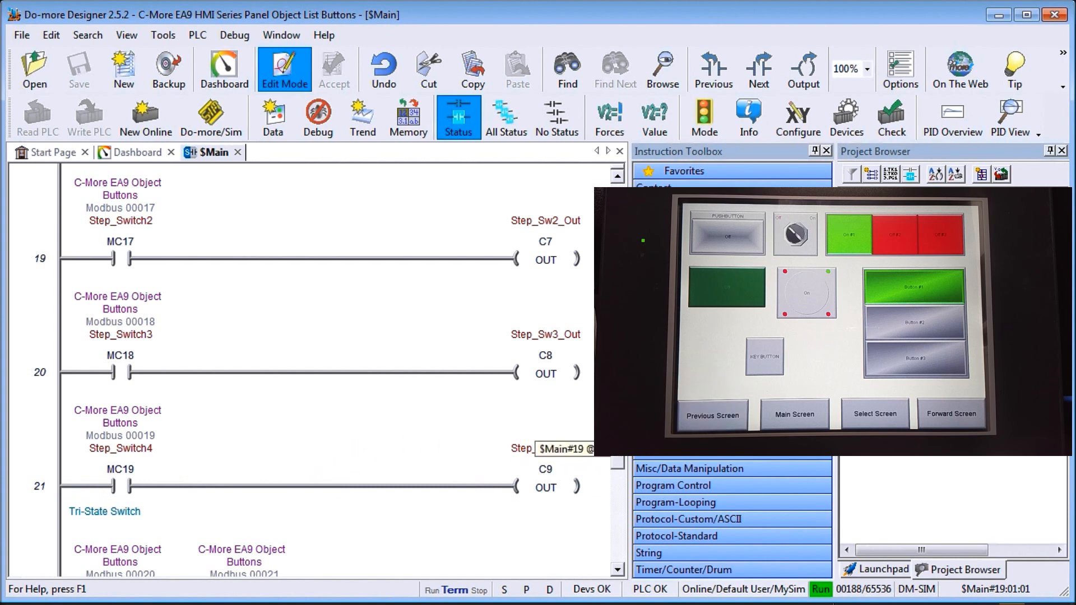
Step: Examine the tri-state switch rungs that combine MC20 and MC21, and switch to the Do-more Simulator
{"action": "scroll", "coordinate": [314, 370], "scroll_direction": "up", "scroll_amount": 1}
{"action": "left_click_drag", "start_coordinate": [613, 439], "coordinate": [615, 465]}
{"action": "scroll", "coordinate": [426, 415], "scroll_direction": "down", "scroll_amount": 1}
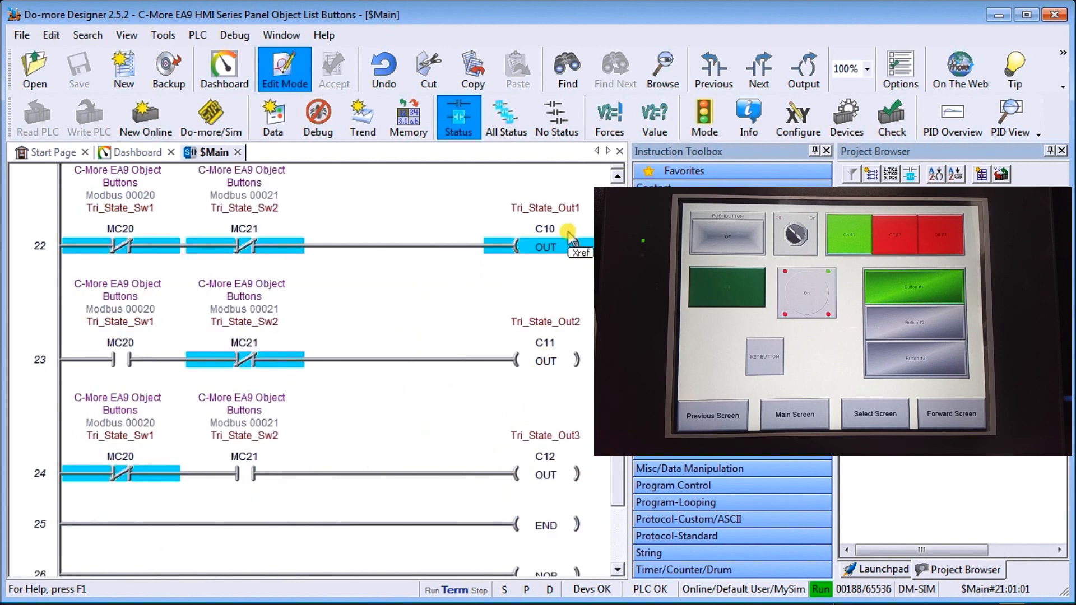
{"action": "left_click", "coordinate": [617, 177]}
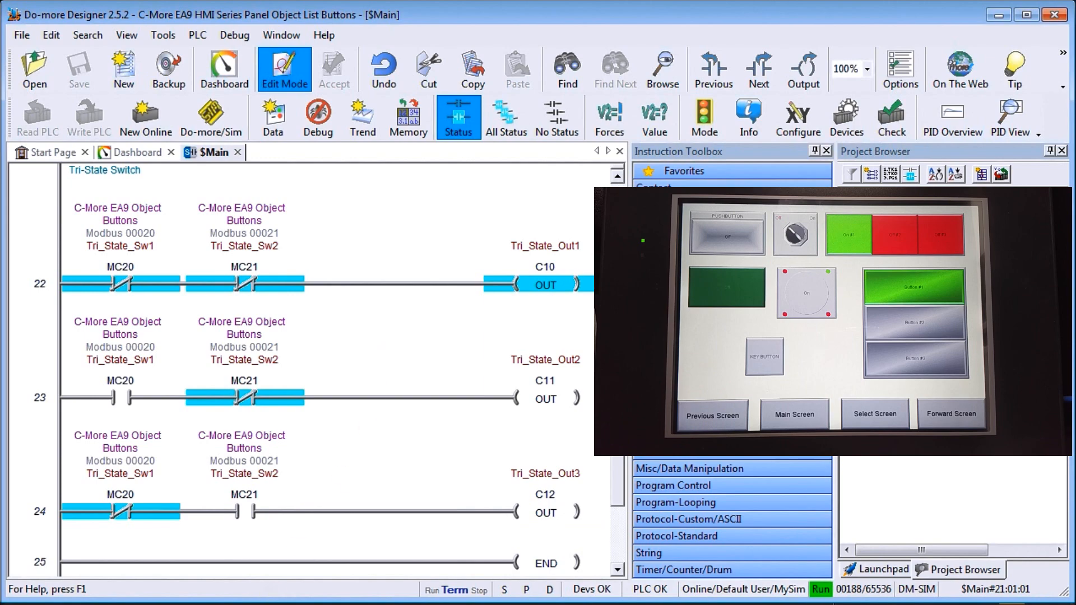
{"action": "key", "text": "alt+Tab"}
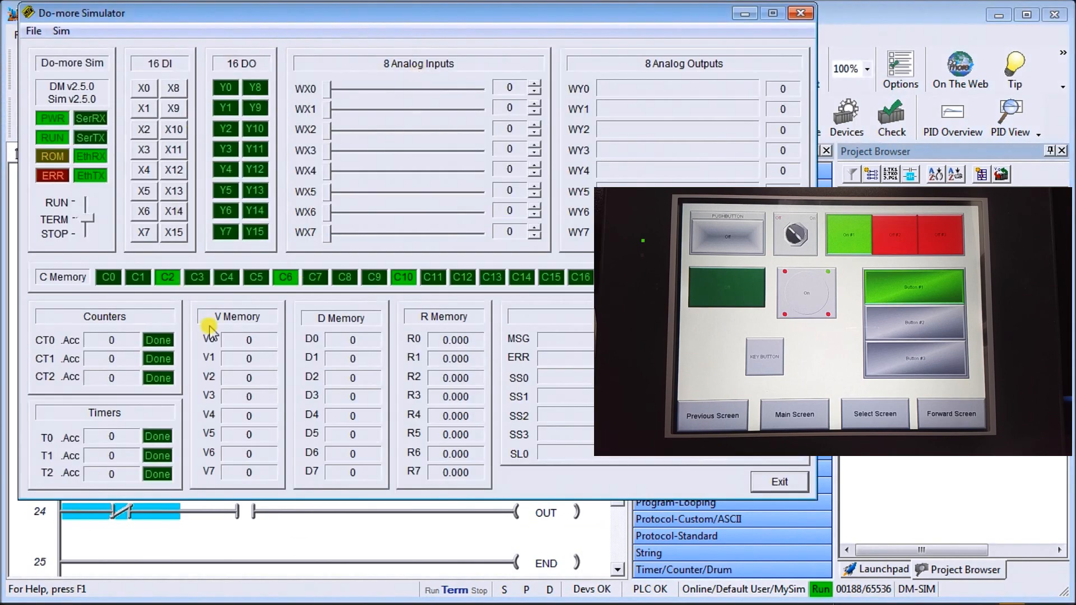